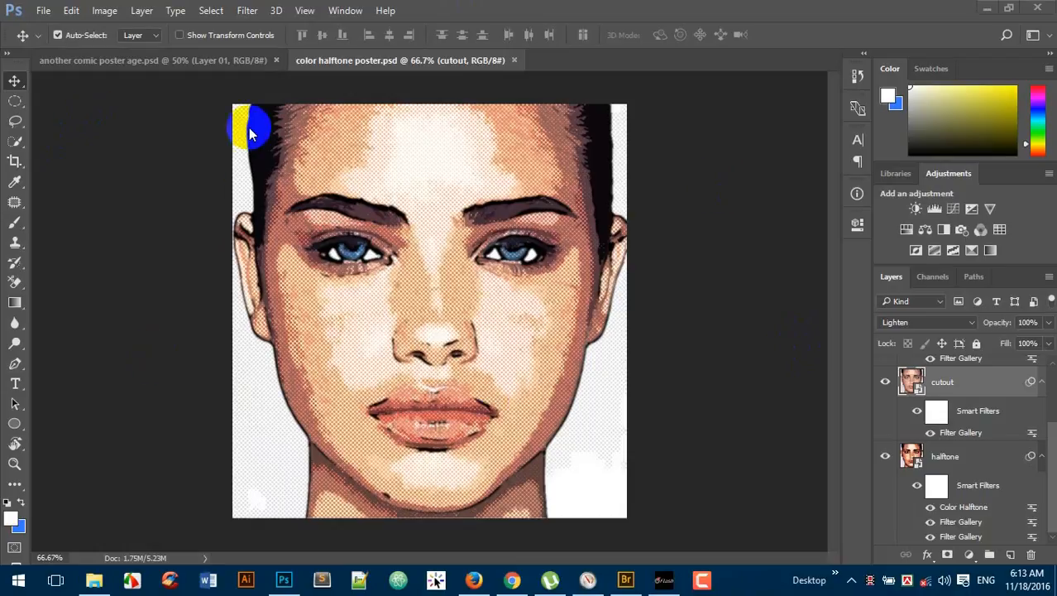
# Open the source photo inside the Layer 01 smart object of another comic poster age.psd
pyautogui.click(141, 57)
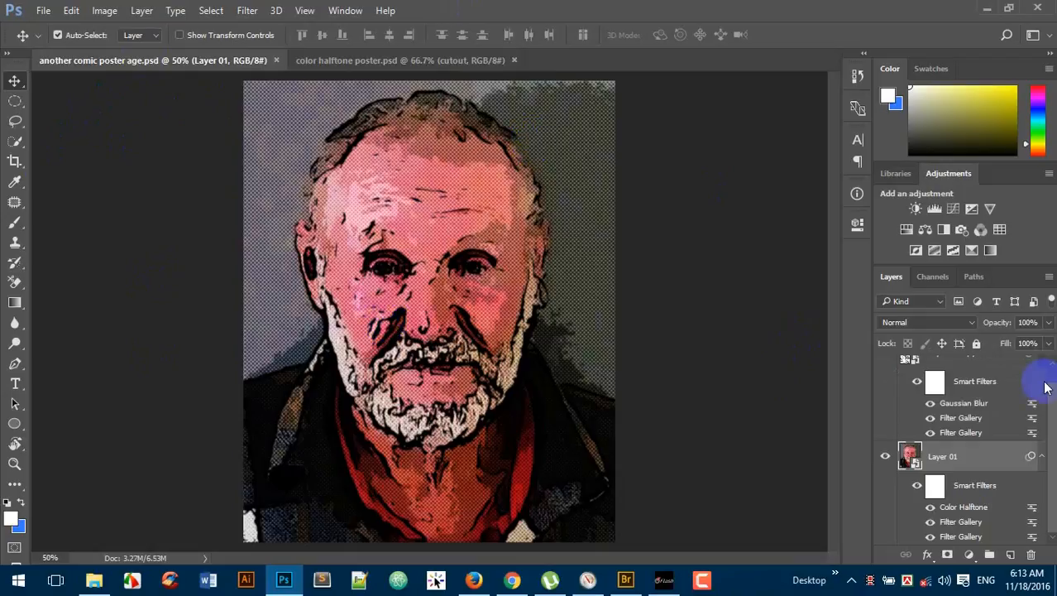
pyautogui.scroll(1, 927, 431)
pyautogui.scroll(-1, 930, 428)
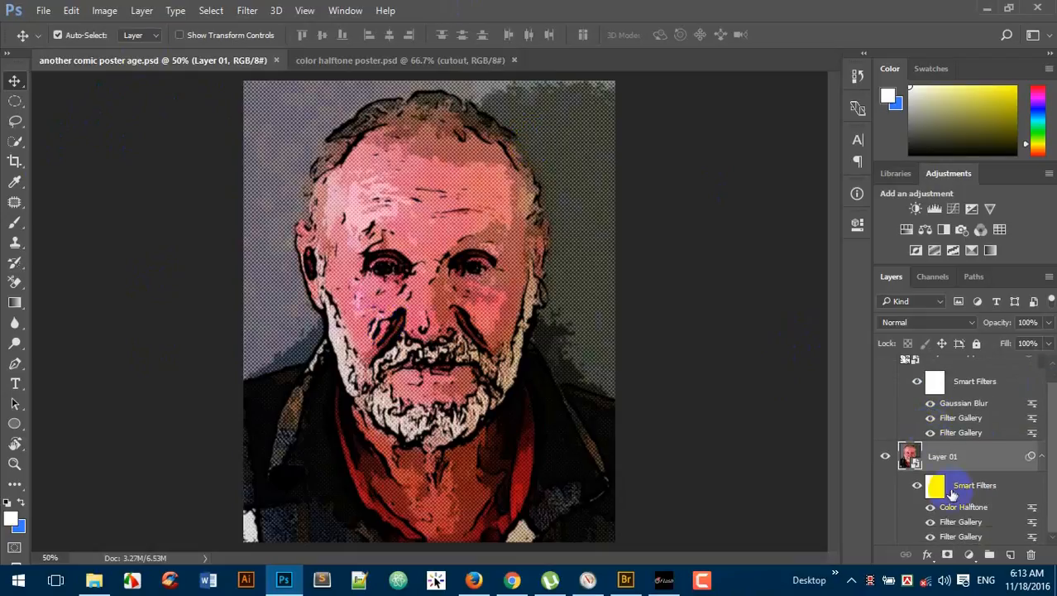
pyautogui.doubleClick(911, 458)
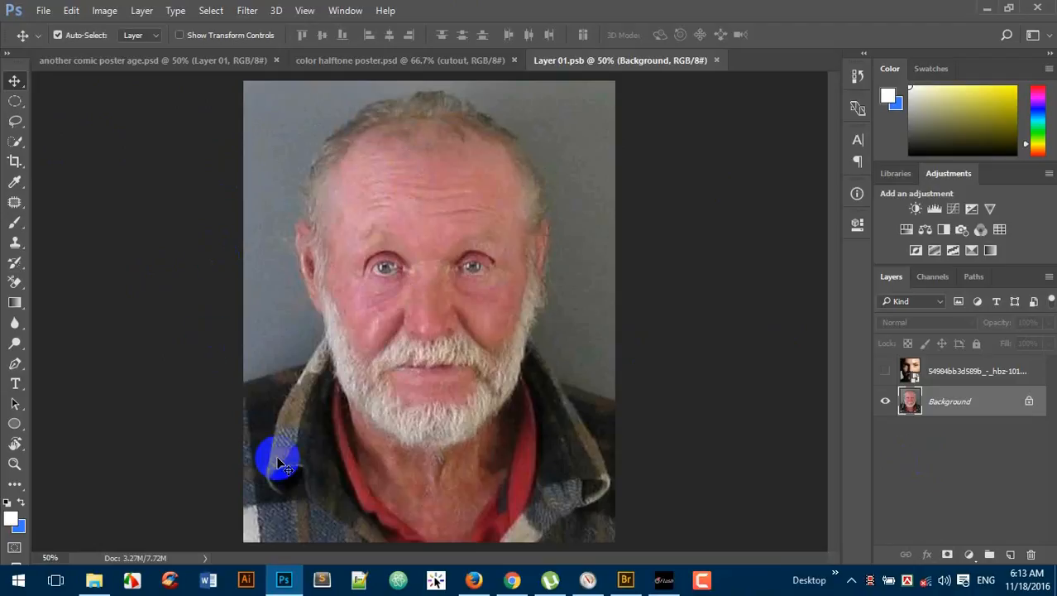
# View the source photo inside the halftone smart object of color halftone poster.psd, and close it
pyautogui.click(432, 61)
pyautogui.scroll(-5, 975, 421)
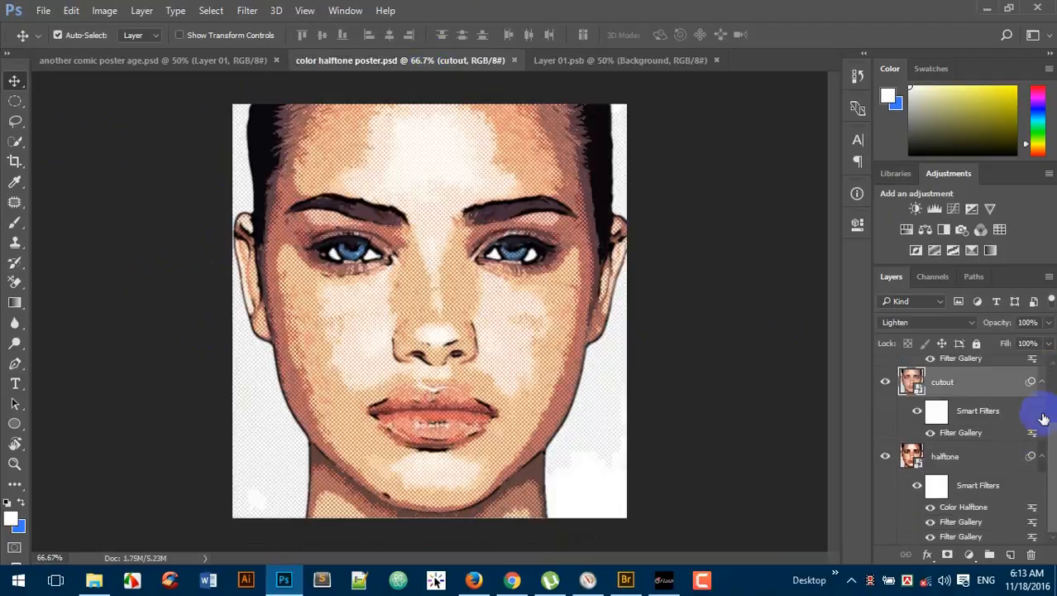
pyautogui.doubleClick(913, 457)
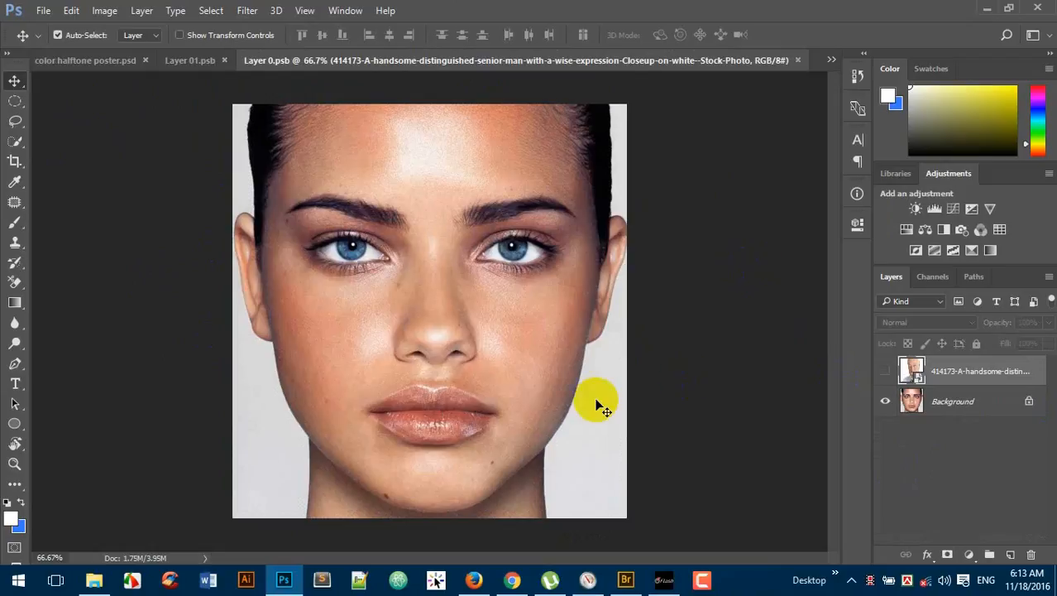
pyautogui.click(797, 62)
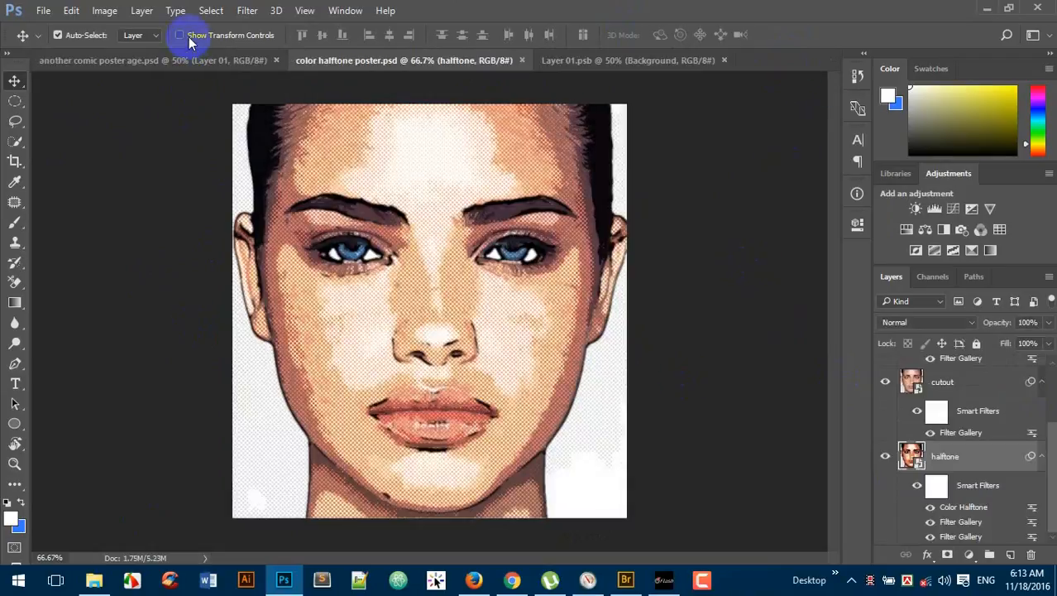
# Compare the two finished comic posters and close the Layer 01.psb source document
pyautogui.click(189, 58)
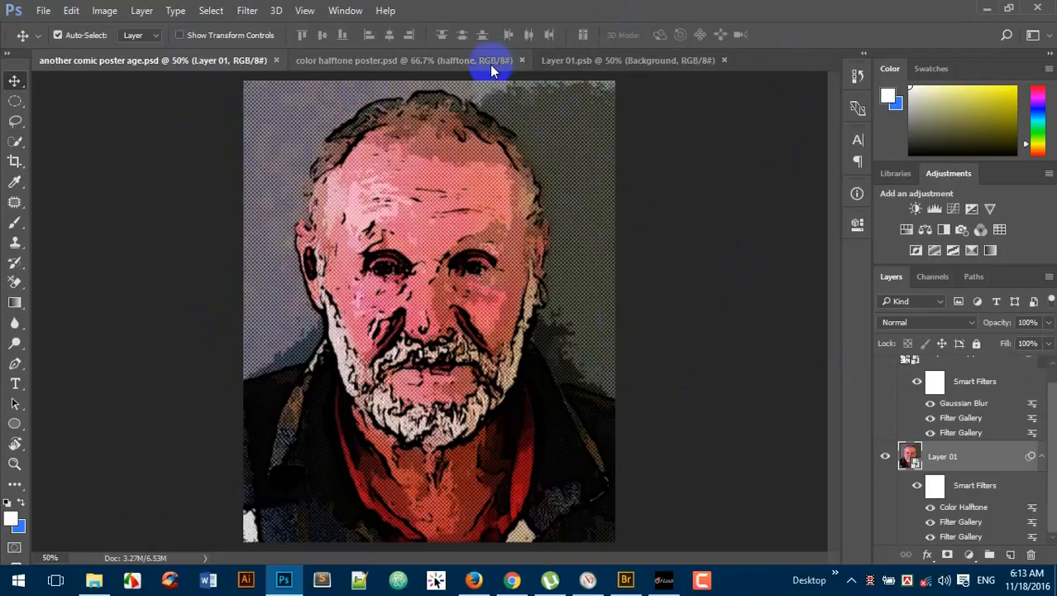
pyautogui.click(450, 64)
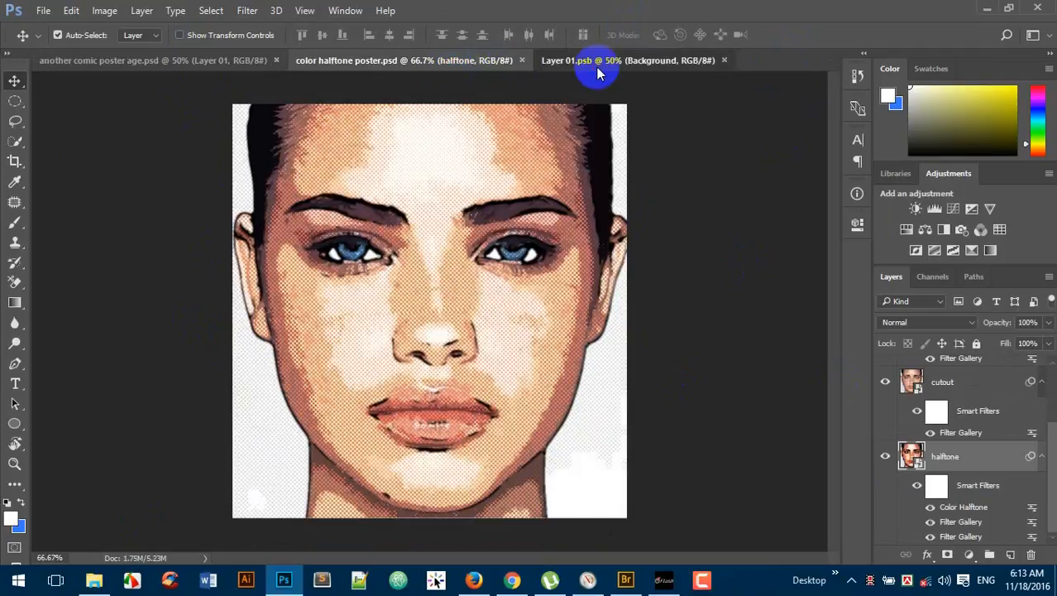
pyautogui.click(596, 67)
pyautogui.click(723, 61)
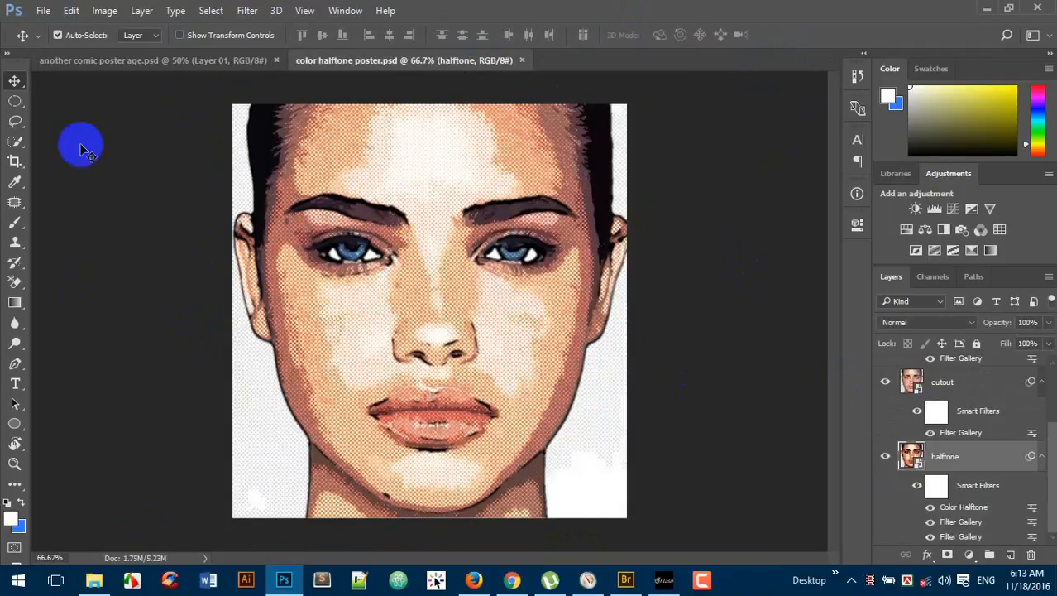
# Create a new 1200 x 1500 pixel document at 150 pixels/inch in RGB Color with a white background
pyautogui.click(41, 11)
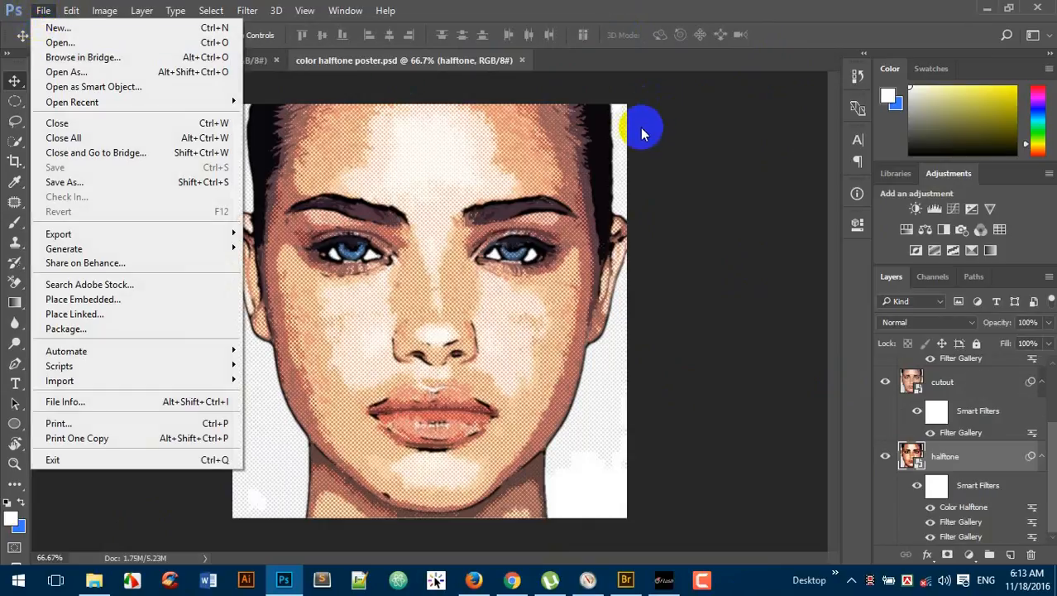
pyautogui.click(621, 116)
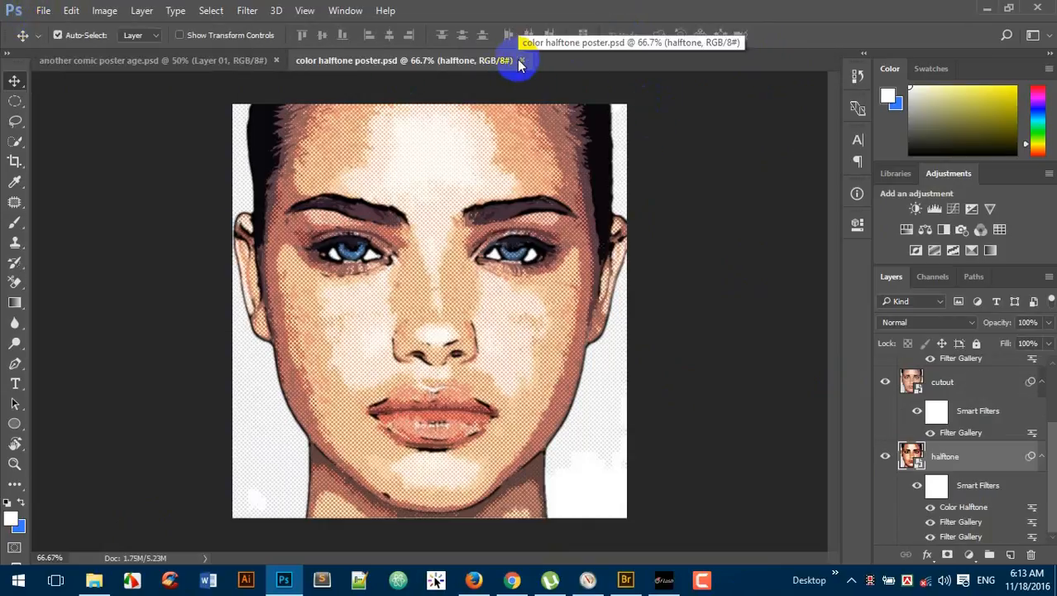
pyautogui.click(43, 11)
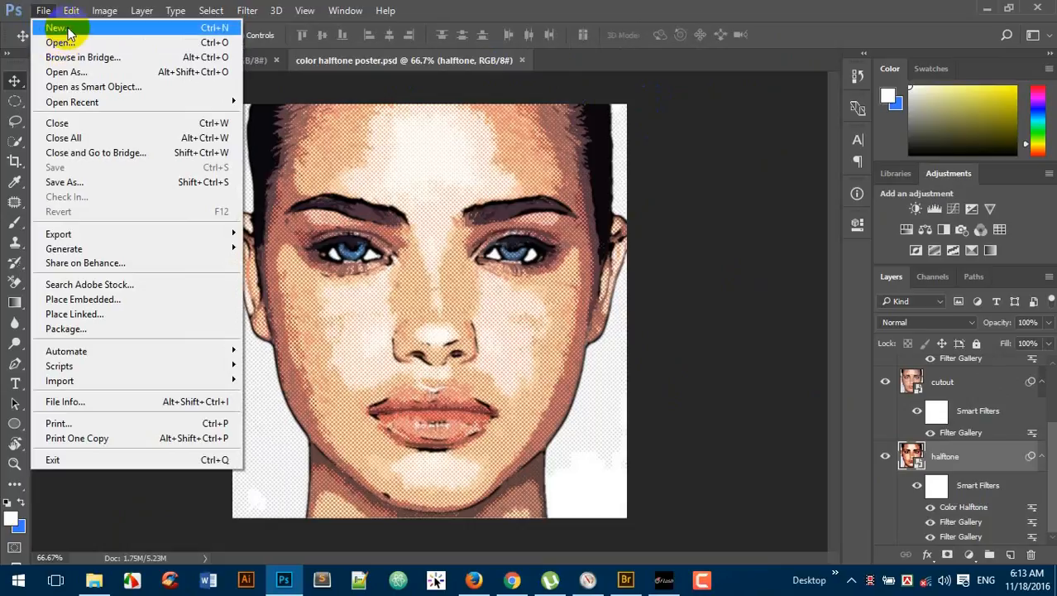
pyautogui.click(70, 31)
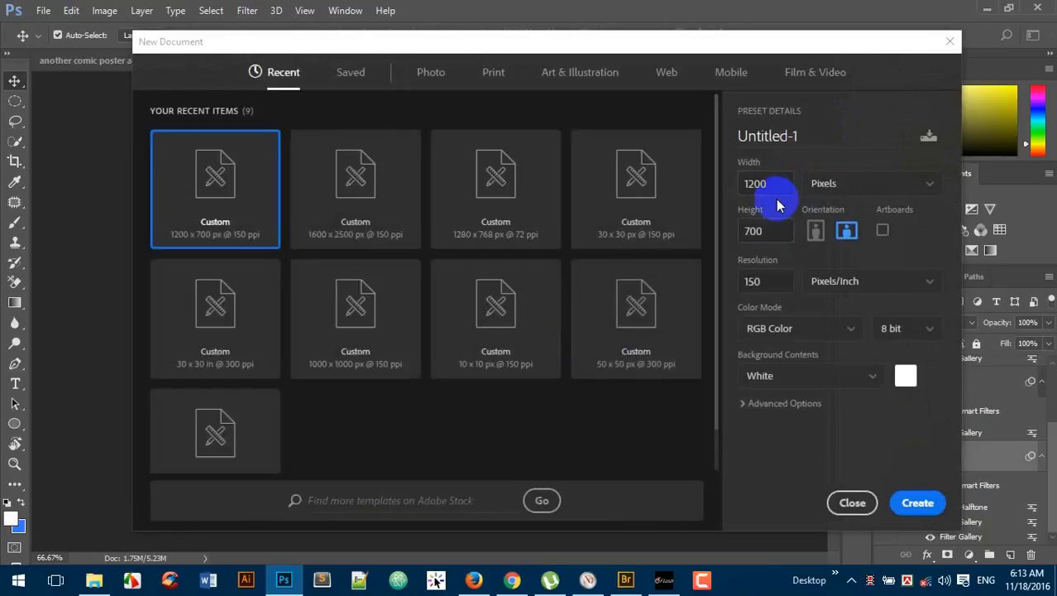
pyautogui.click(758, 230)
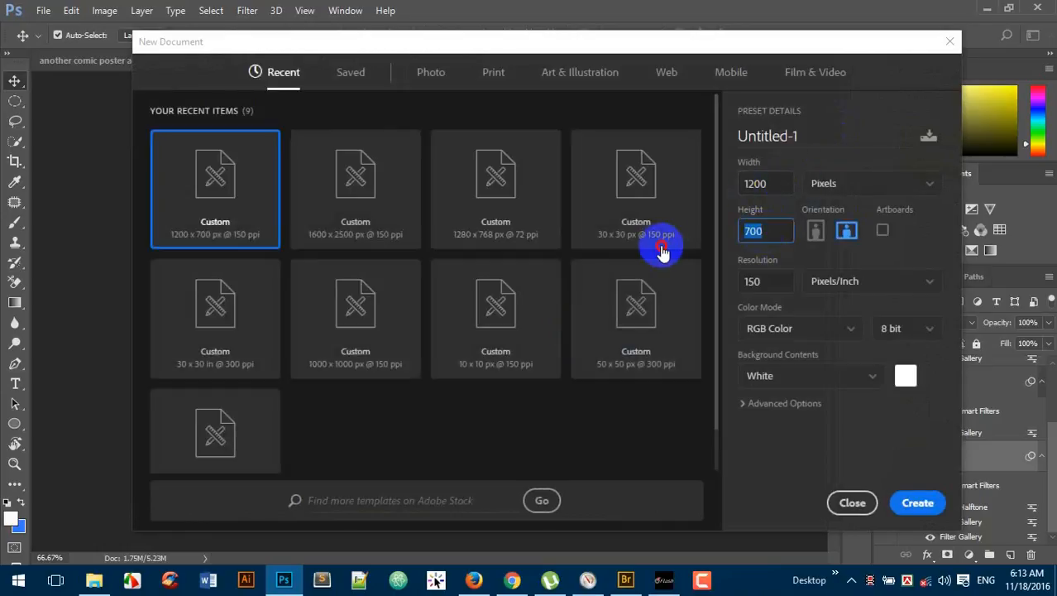
pyautogui.write('15')
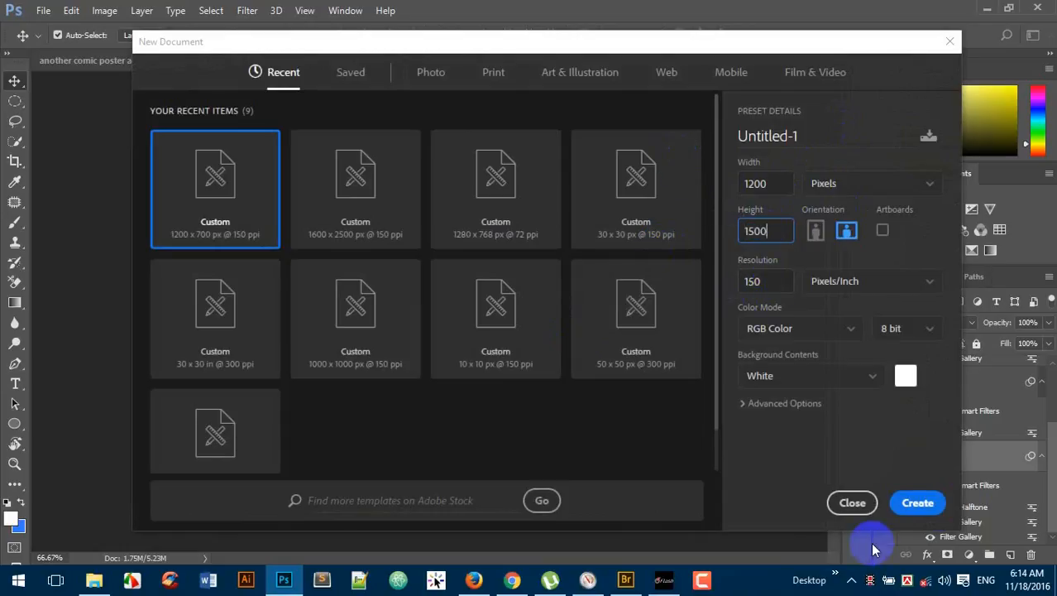
pyautogui.click(914, 503)
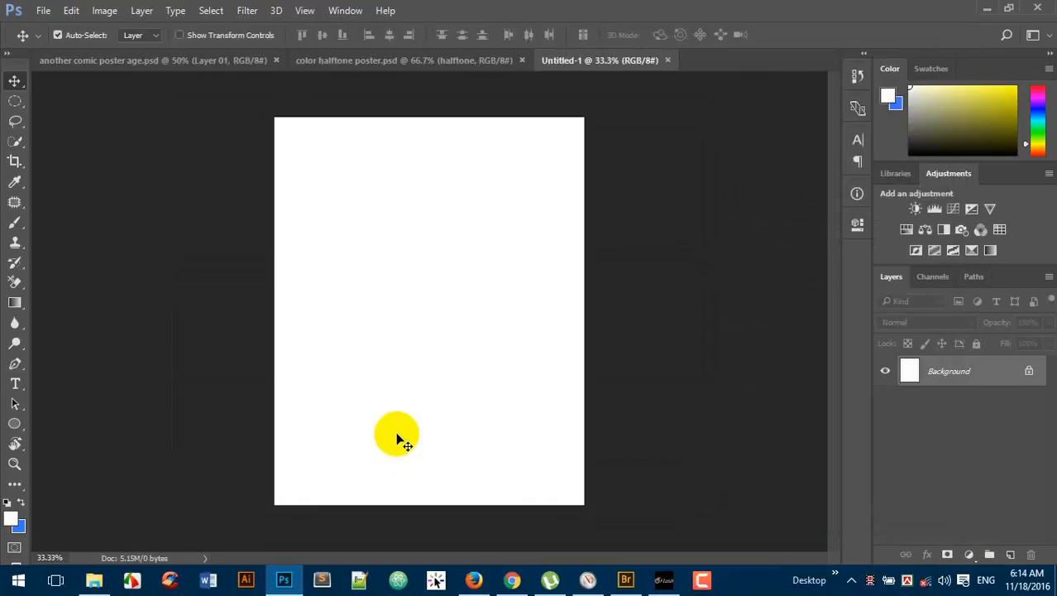
# Convert the Background layer to a smart object and duplicate it twice
pyautogui.rightClick(997, 380)
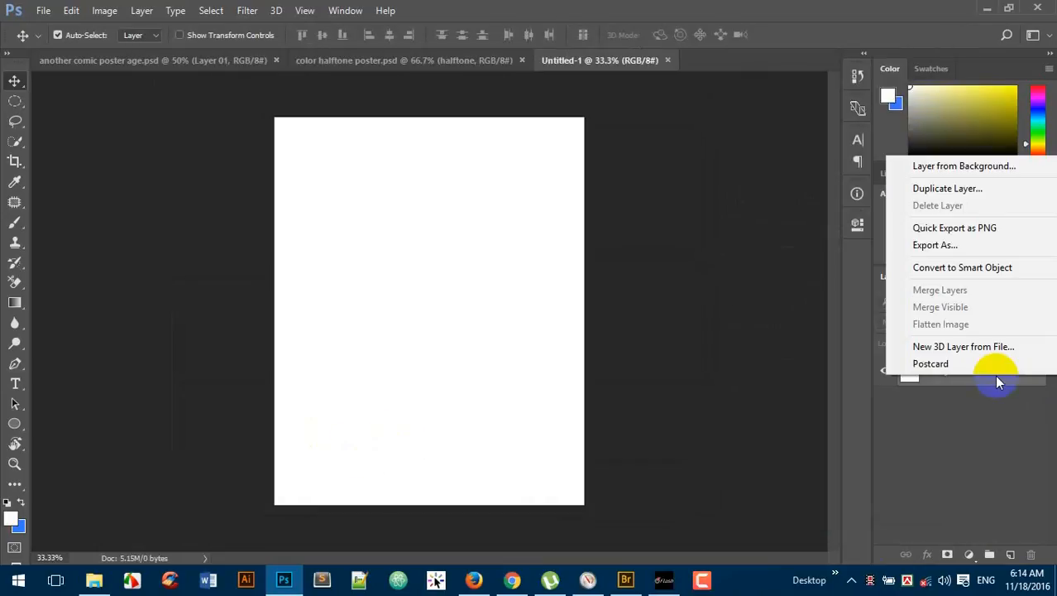
pyautogui.click(976, 270)
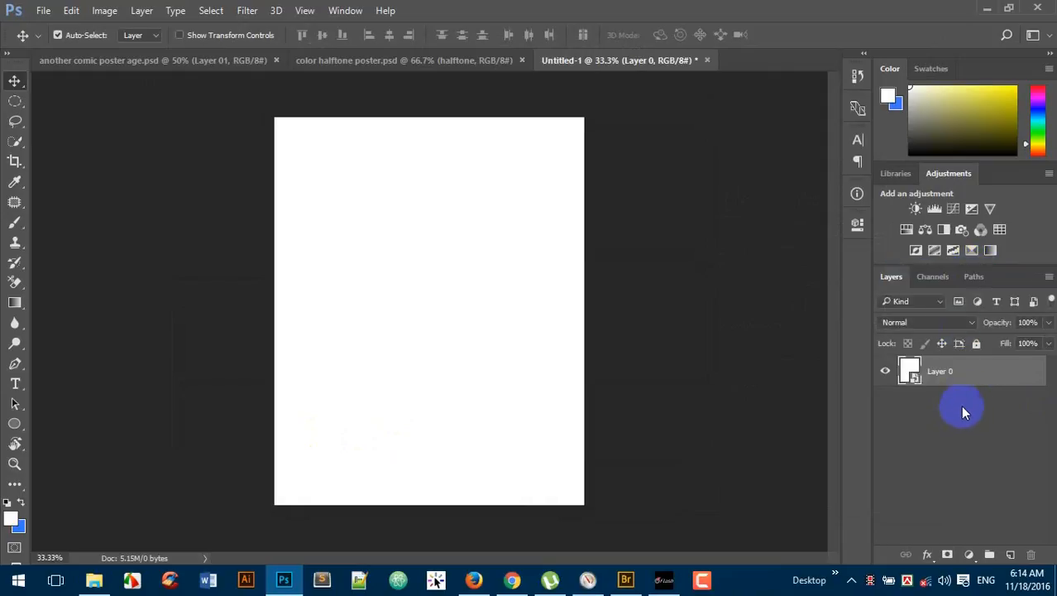
pyautogui.moveTo(943, 372); pyautogui.dragTo(1011, 553)
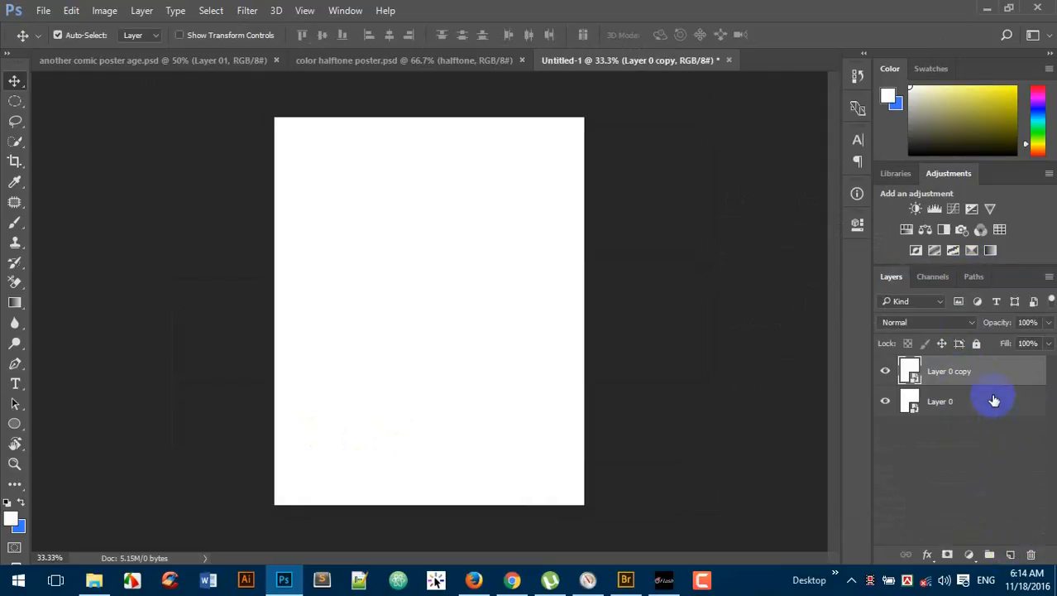
pyautogui.moveTo(996, 406); pyautogui.dragTo(1014, 554)
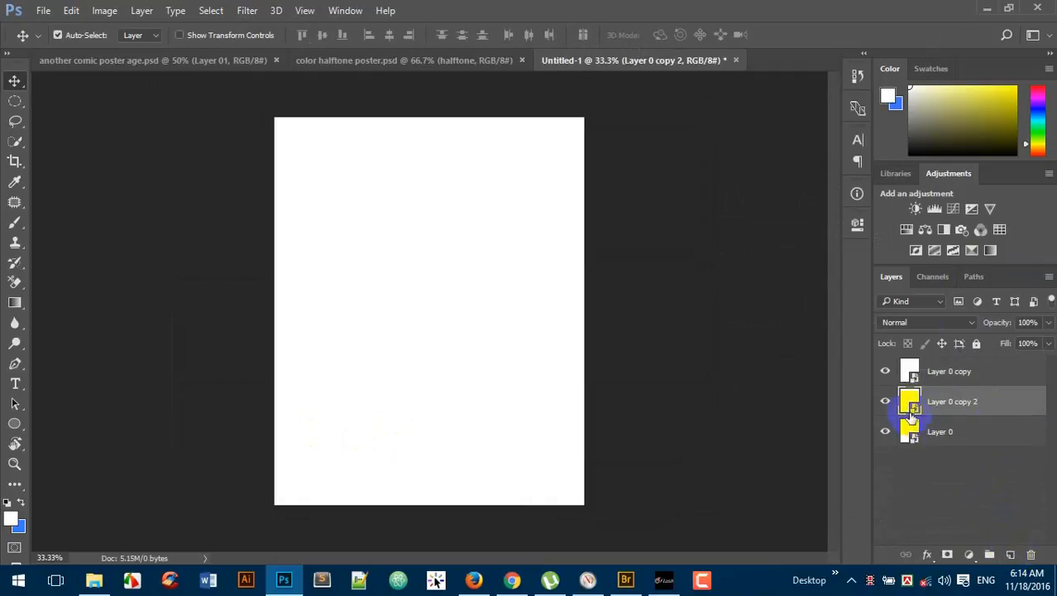
# Rename the three smart object layers, from the uppermost down, as lines, cutout and halftone
pyautogui.doubleClick(948, 371)
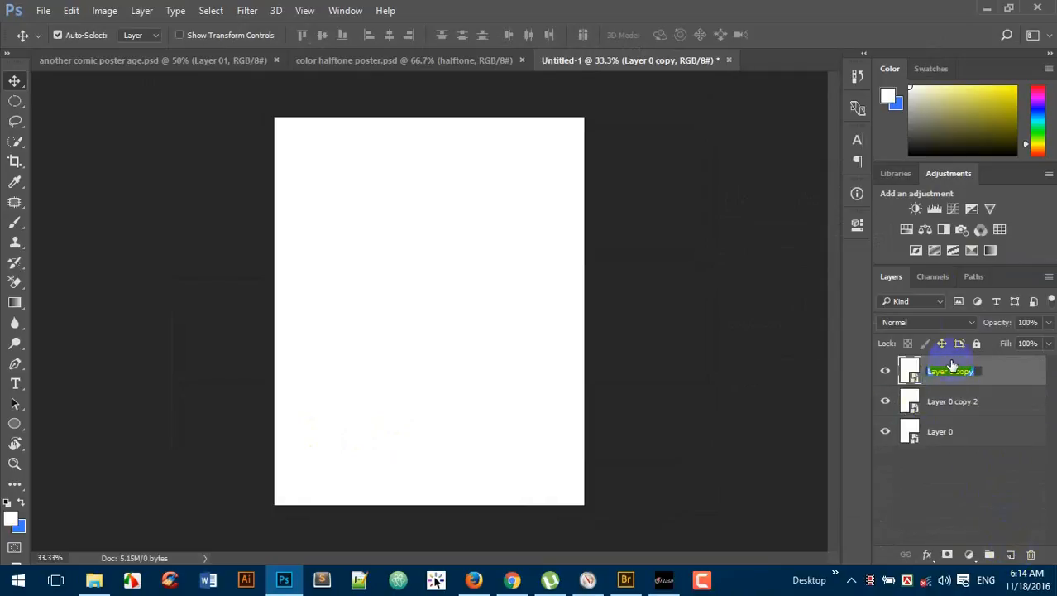
pyautogui.press('BackSpace')
pyautogui.doubleClick(953, 401)
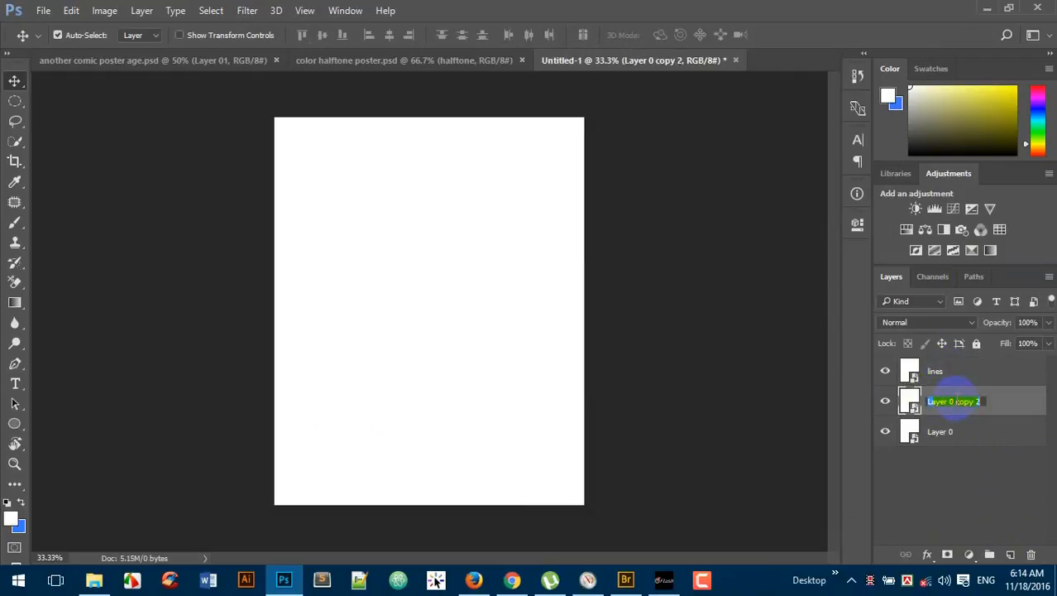
pyautogui.write('co')
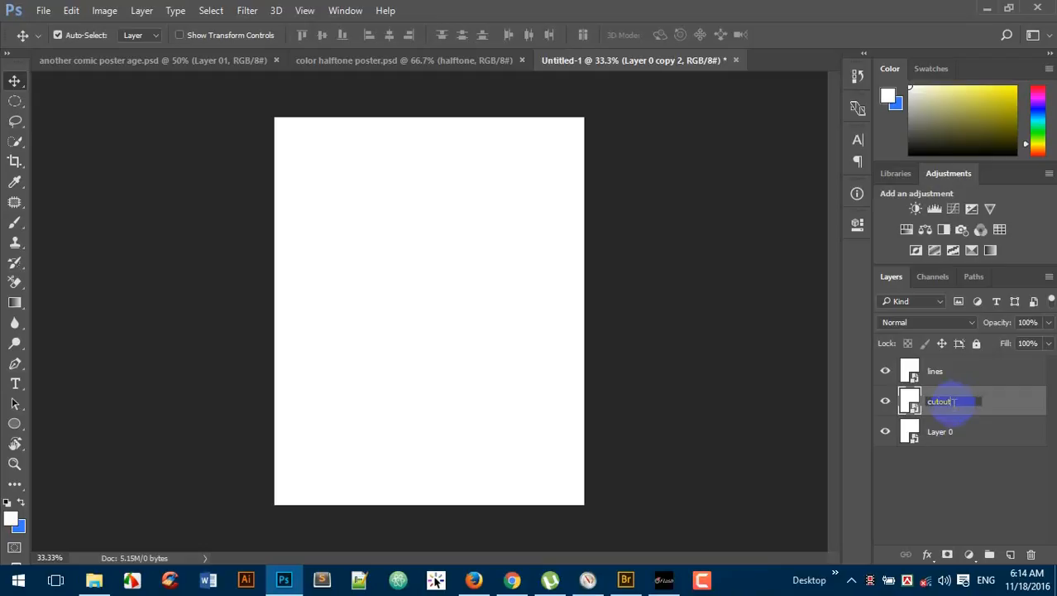
pyautogui.doubleClick(938, 431)
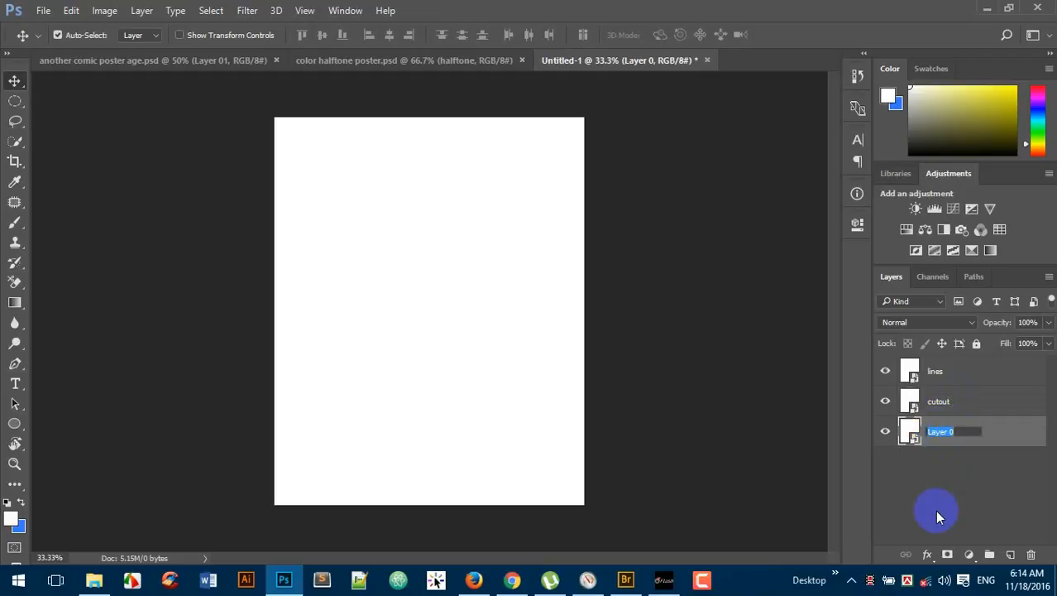
pyautogui.write('halftone')
pyautogui.click(929, 507)
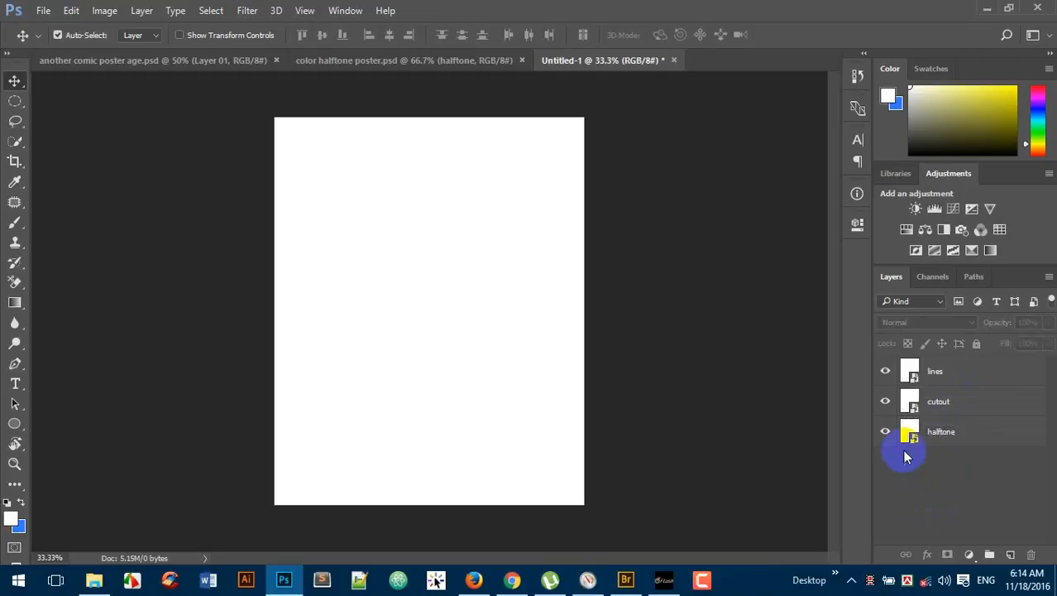
# Open the halftone smart object's contents and place 066-AdrianaLima.jpg from the screnshot folder as an embedded image
pyautogui.moveTo(944, 78); pyautogui.dragTo(918, 438)
pyautogui.doubleClick(914, 439)
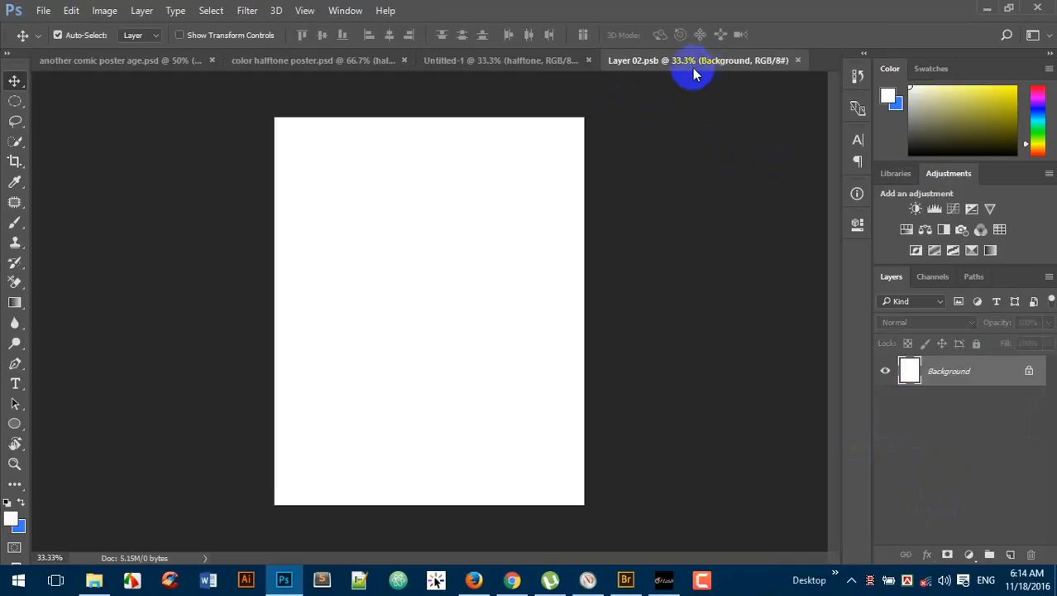
pyautogui.click(44, 12)
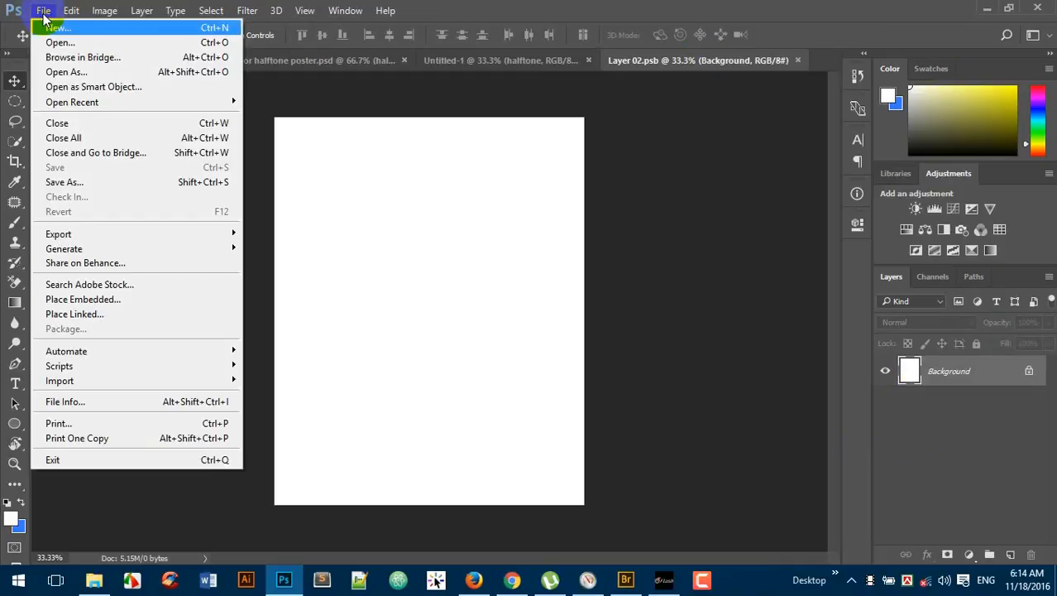
pyautogui.click(117, 302)
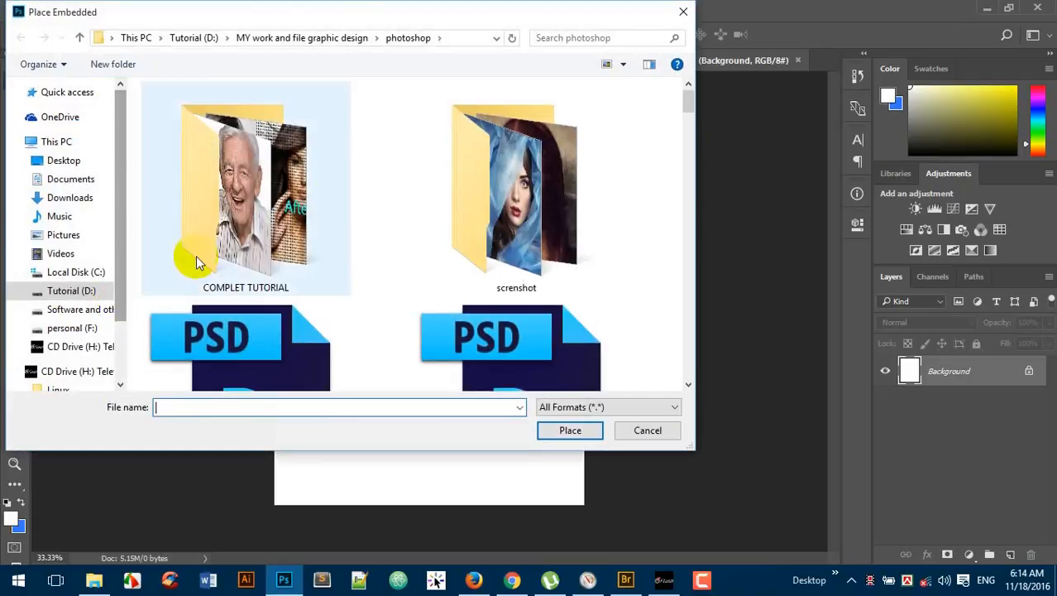
pyautogui.click(502, 170)
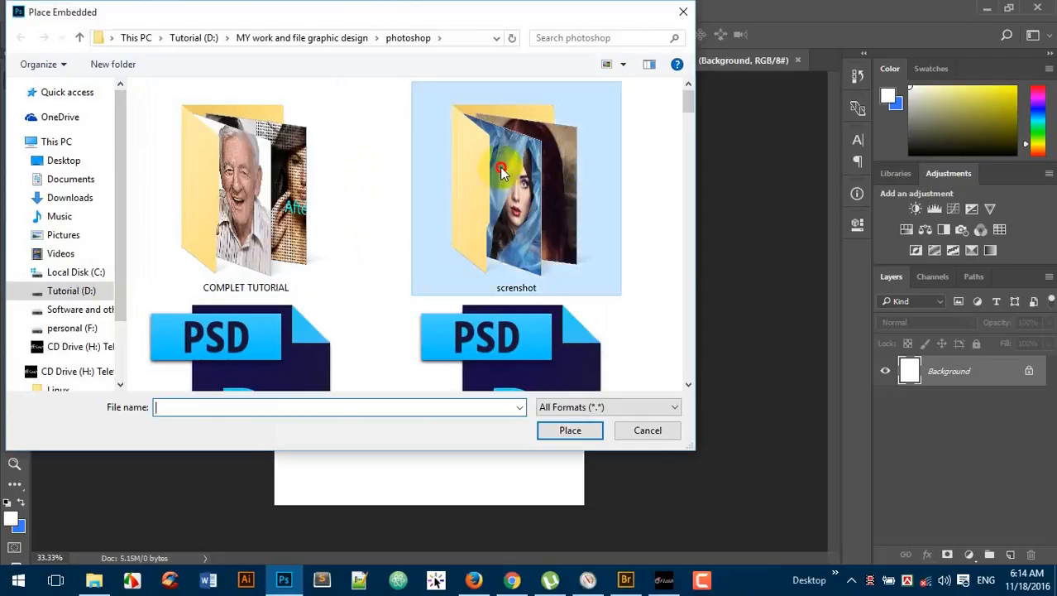
pyautogui.doubleClick(501, 170)
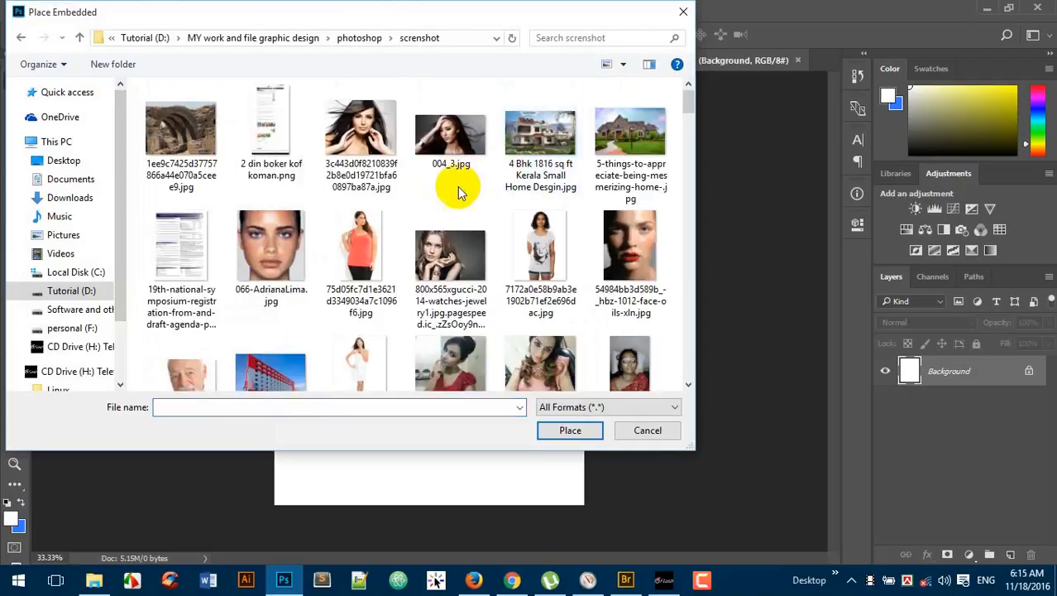
pyautogui.doubleClick(278, 253)
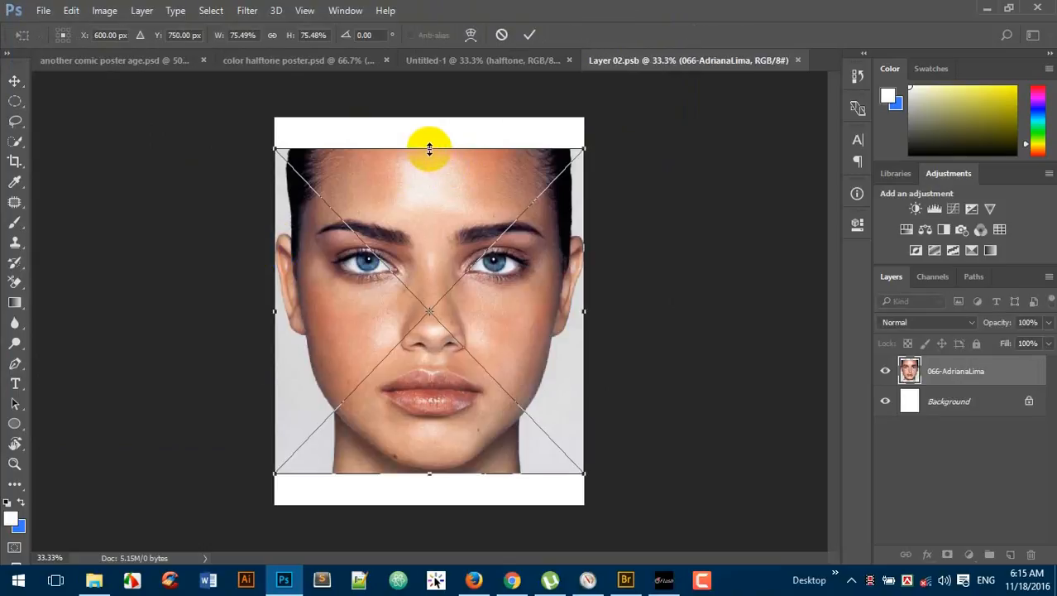
# Stretch the placed photo's height to 90% to fill the canvas, and save the smart object contents back to Untitled-1
pyautogui.moveTo(429, 149); pyautogui.dragTo(429, 118)
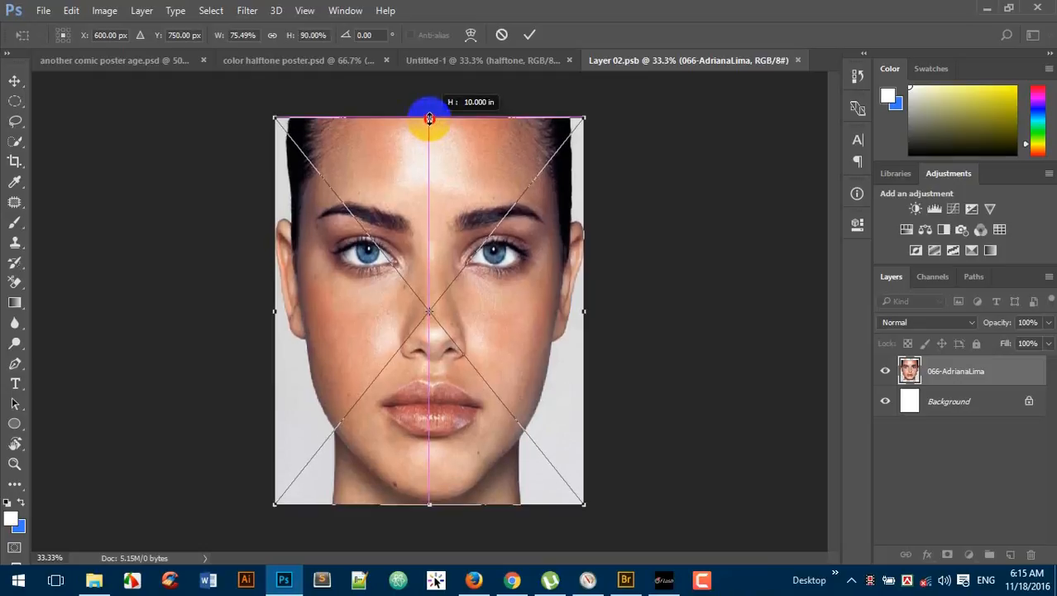
pyautogui.click(532, 33)
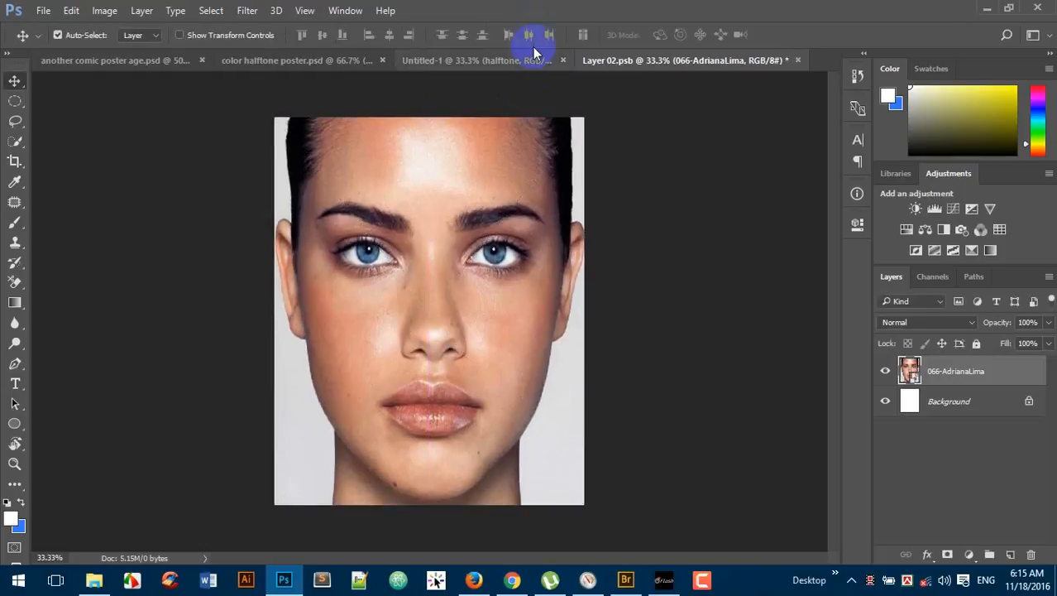
pyautogui.hotkey('ctrl', 's')
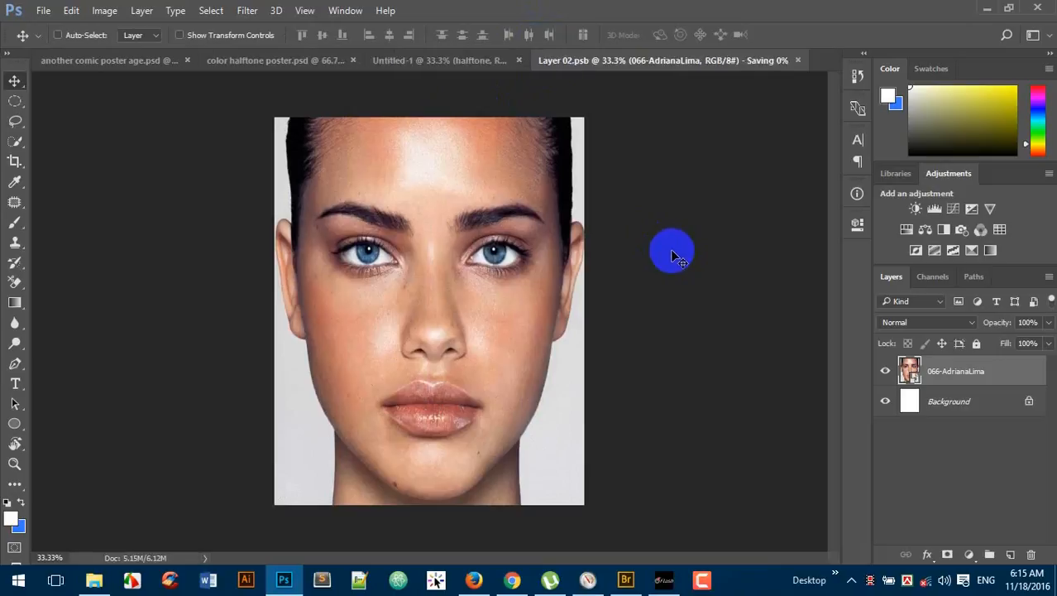
pyautogui.click(497, 61)
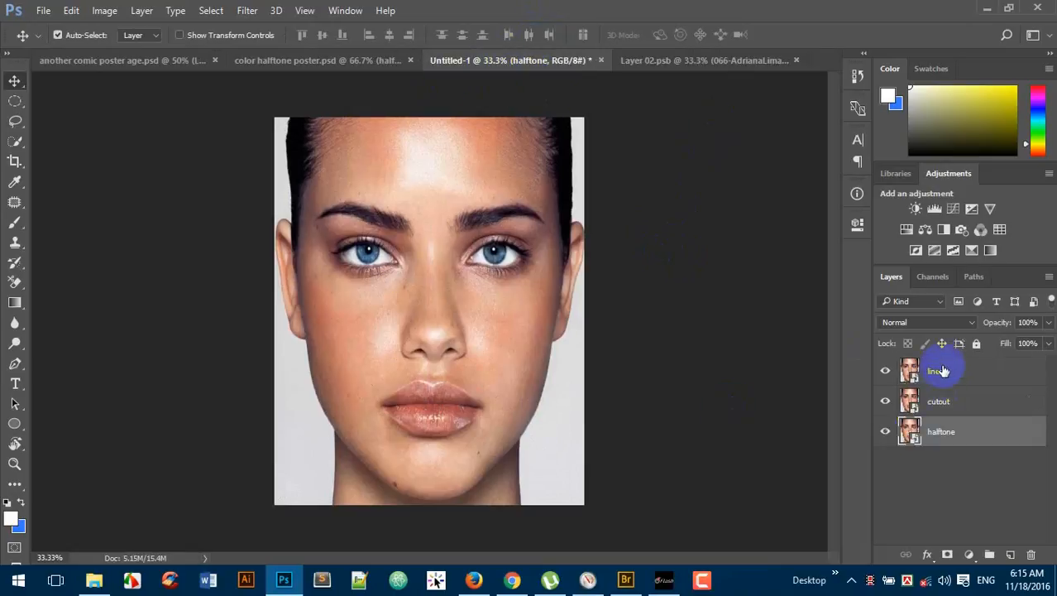
# Hide the lines and cutout layers and choose the Poster Edges artistic effect from the Filter Gallery for the halftone layer
pyautogui.click(884, 373)
pyautogui.click(883, 402)
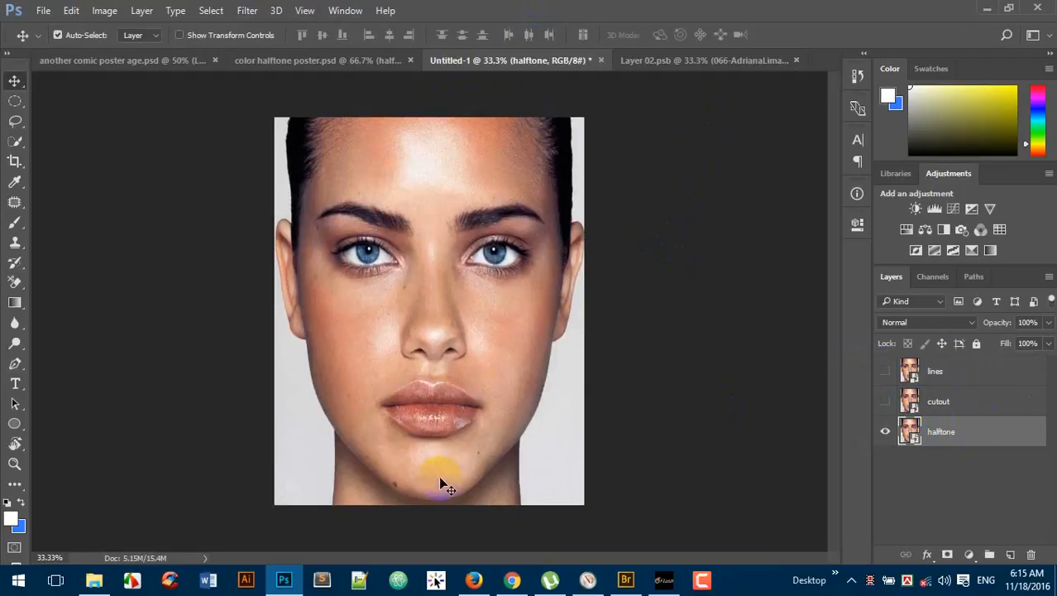
pyautogui.click(247, 10)
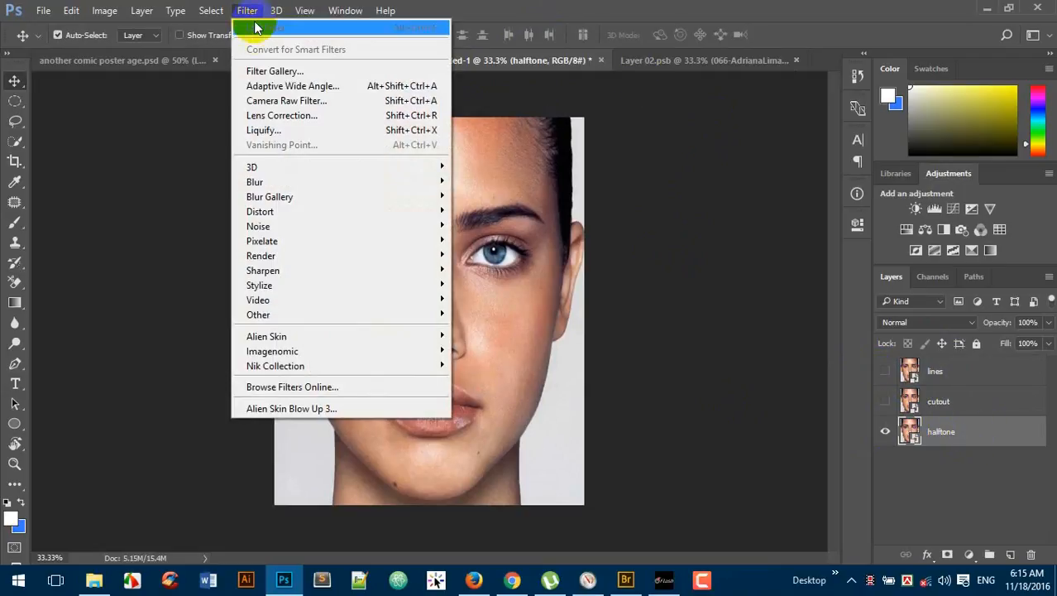
pyautogui.click(298, 71)
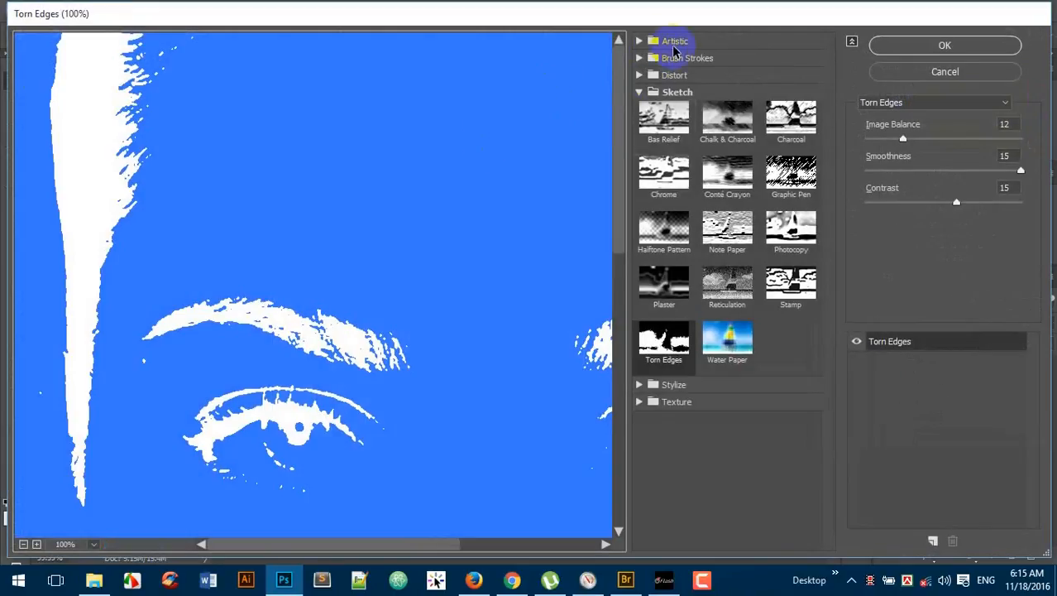
pyautogui.click(640, 57)
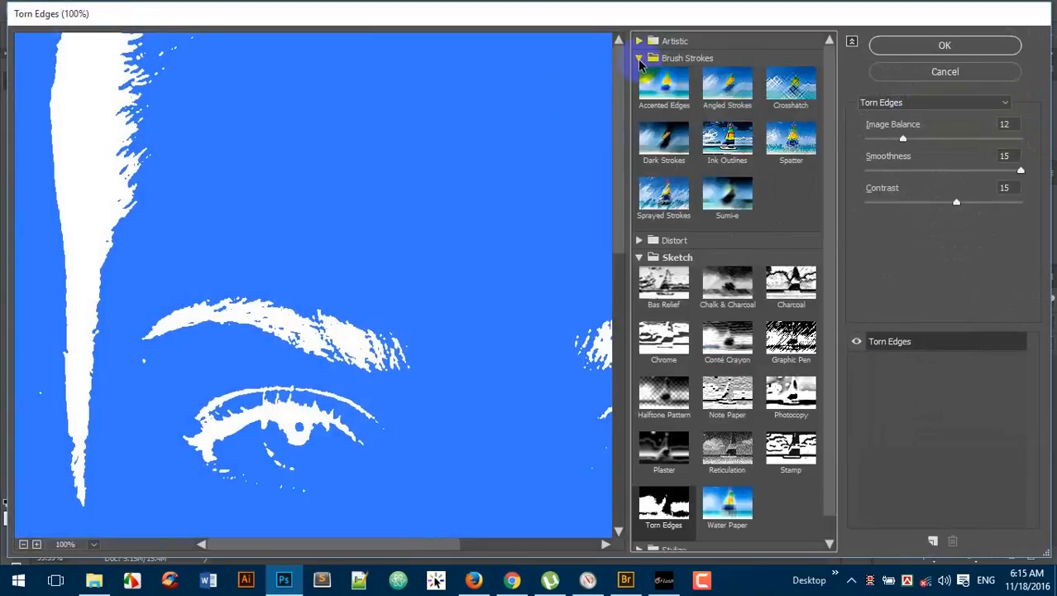
pyautogui.click(640, 57)
pyautogui.click(639, 41)
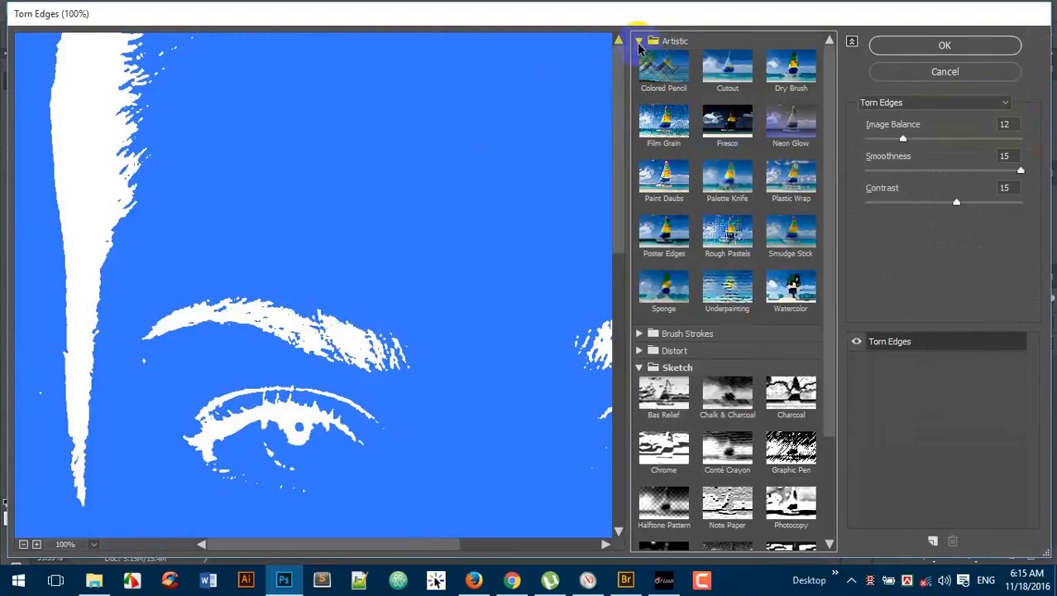
pyautogui.click(639, 44)
pyautogui.click(639, 43)
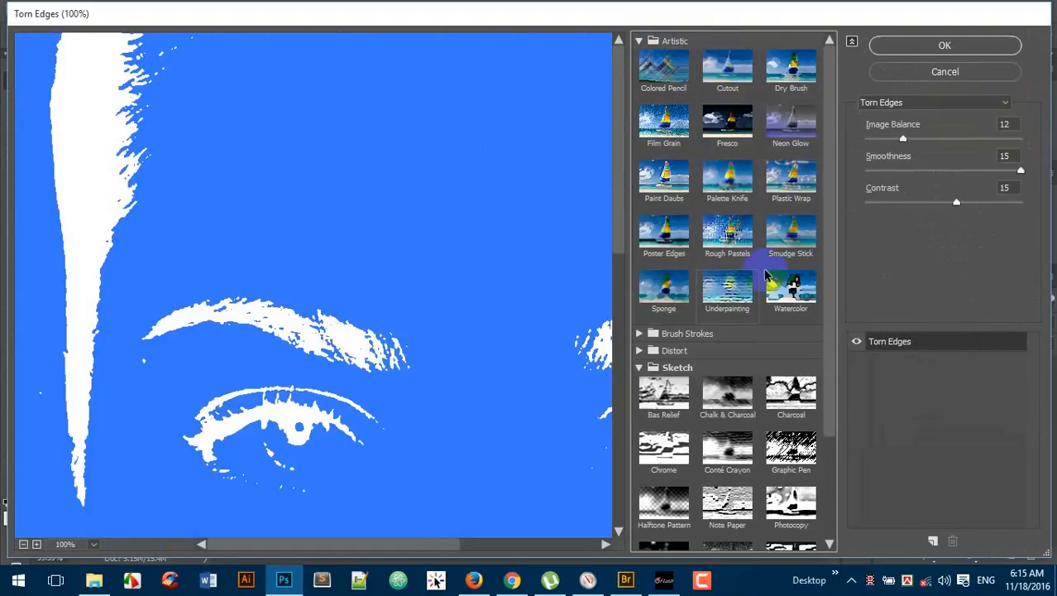
pyautogui.click(675, 230)
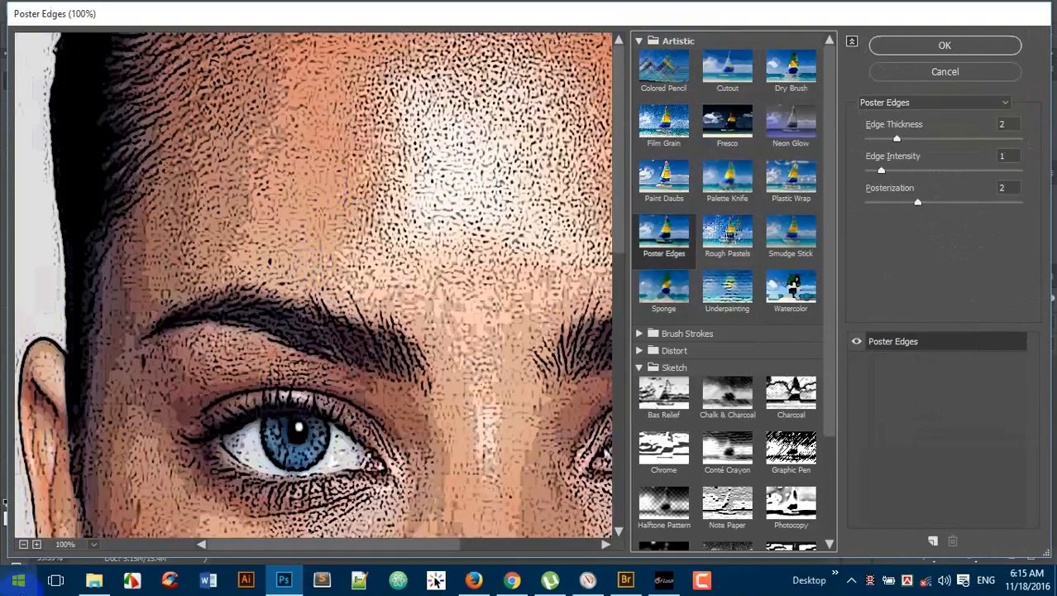
# Set Poster Edges to edge thickness 6, edge intensity 1 and posterization 2, and apply it to the halftone layer
pyautogui.click(24, 544)
pyautogui.click(24, 544)
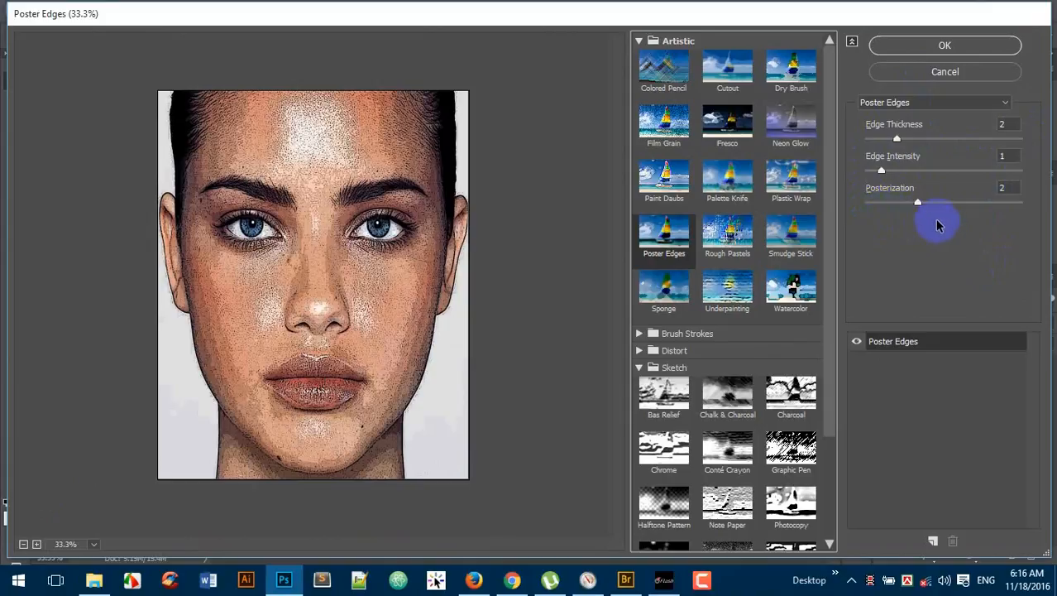
pyautogui.moveTo(918, 202)
pyautogui.mouseDown()
pyautogui.moveTo(1032, 202)
pyautogui.moveTo(946, 202)
pyautogui.moveTo(892, 217)
pyautogui.moveTo(909, 223)
pyautogui.moveTo(897, 196)
pyautogui.moveTo(904, 171)
pyautogui.moveTo(928, 163)
pyautogui.moveTo(1007, 184)
pyautogui.moveTo(860, 200)
pyautogui.moveTo(878, 192)
pyautogui.moveTo(908, 206)
pyautogui.mouseUp()
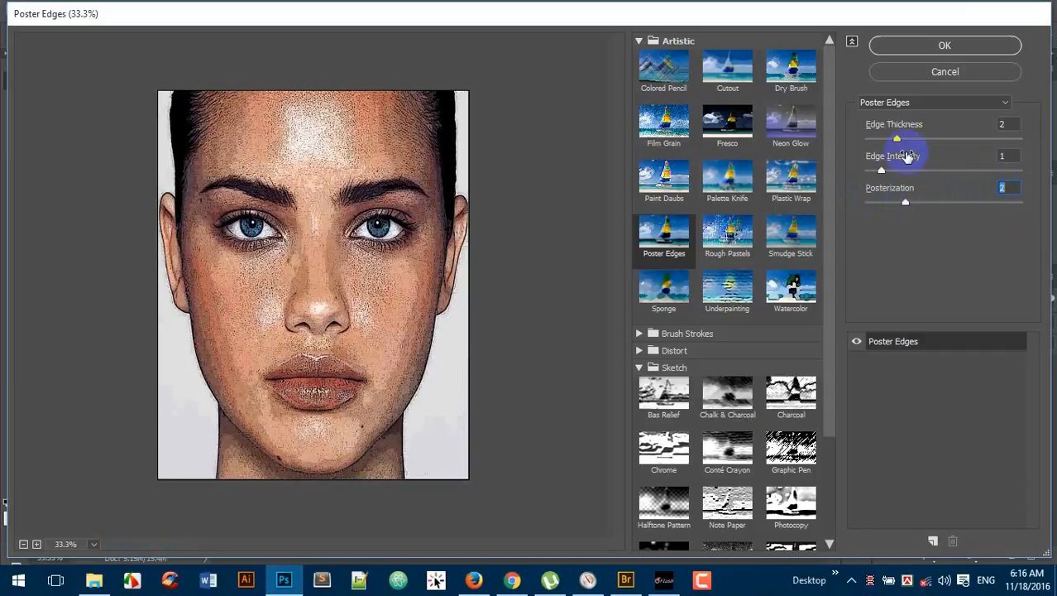
pyautogui.moveTo(897, 141)
pyautogui.mouseDown()
pyautogui.moveTo(877, 143)
pyautogui.moveTo(1020, 141)
pyautogui.moveTo(983, 141)
pyautogui.mouseUp()
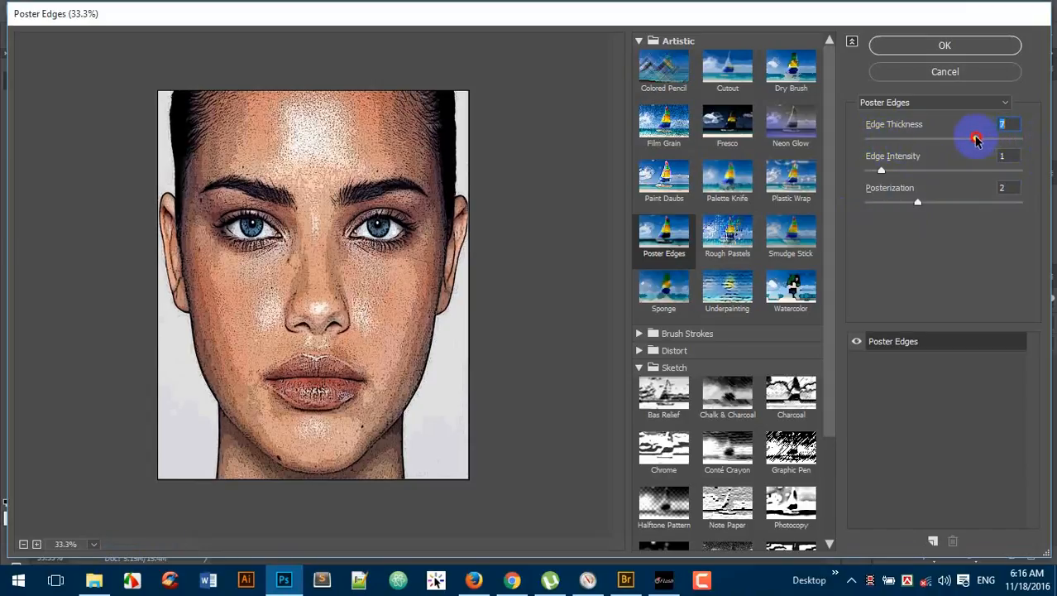
pyautogui.moveTo(970, 141); pyautogui.dragTo(965, 139)
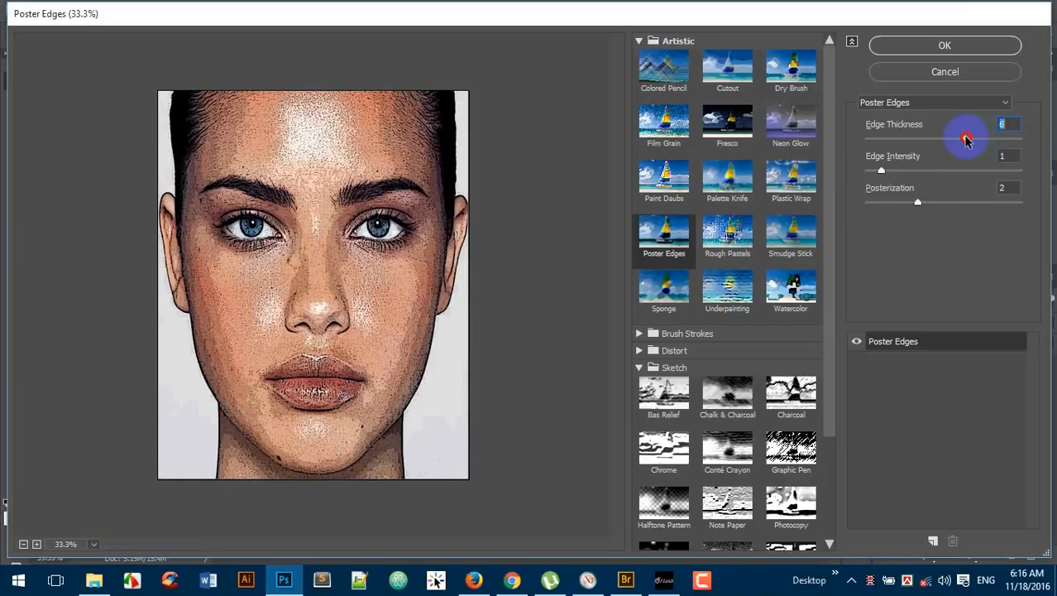
pyautogui.click(946, 47)
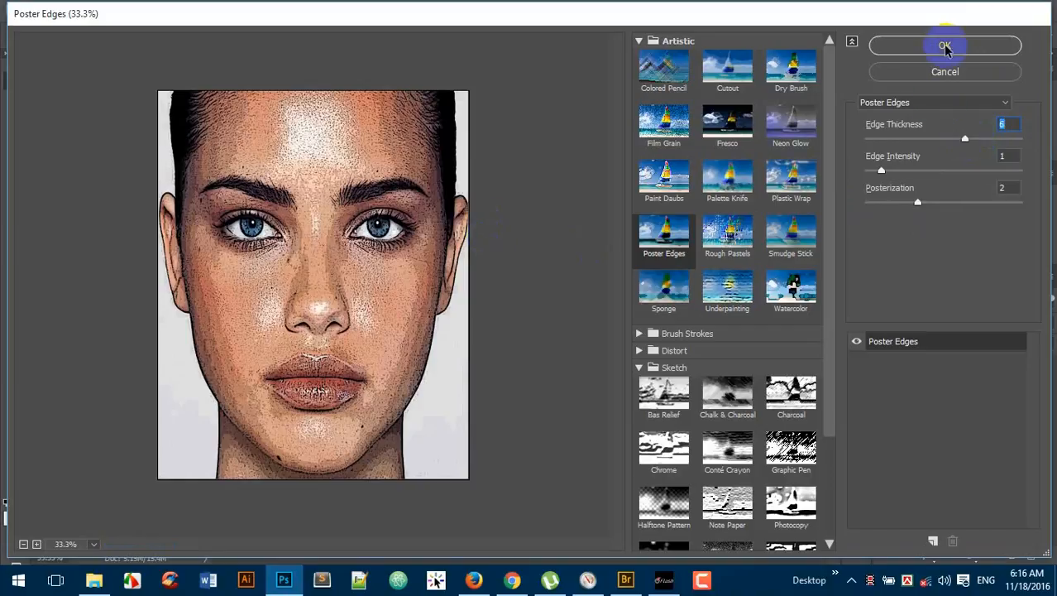
pyautogui.click(944, 47)
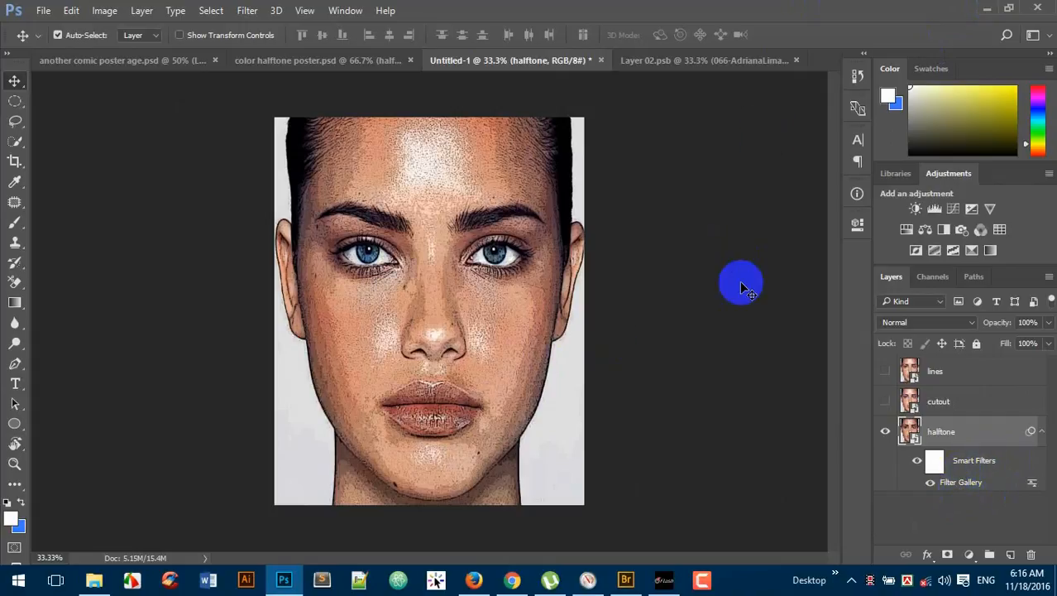
# Add a second Filter Gallery effect to the halftone layer, Cutout with 6 levels, edge simplicity 2 and edge fidelity 2
pyautogui.click(249, 11)
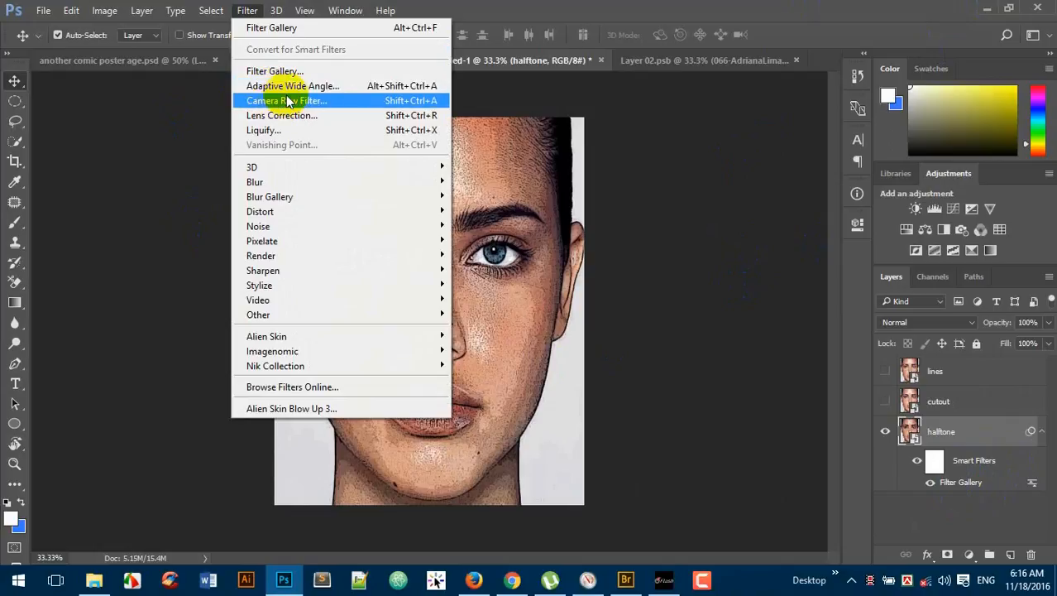
pyautogui.click(308, 72)
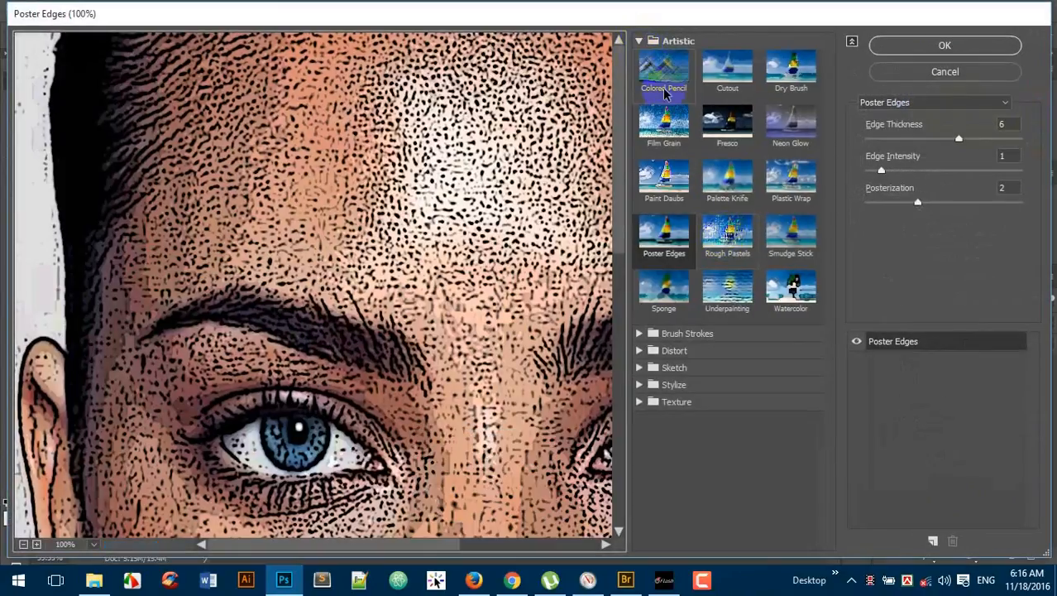
pyautogui.click(728, 70)
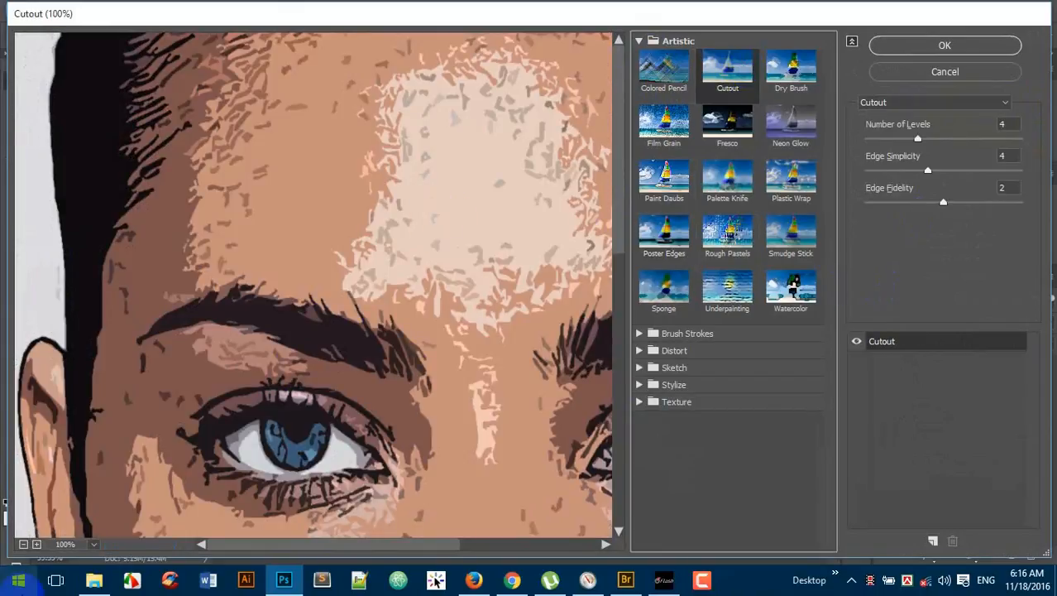
pyautogui.click(23, 544)
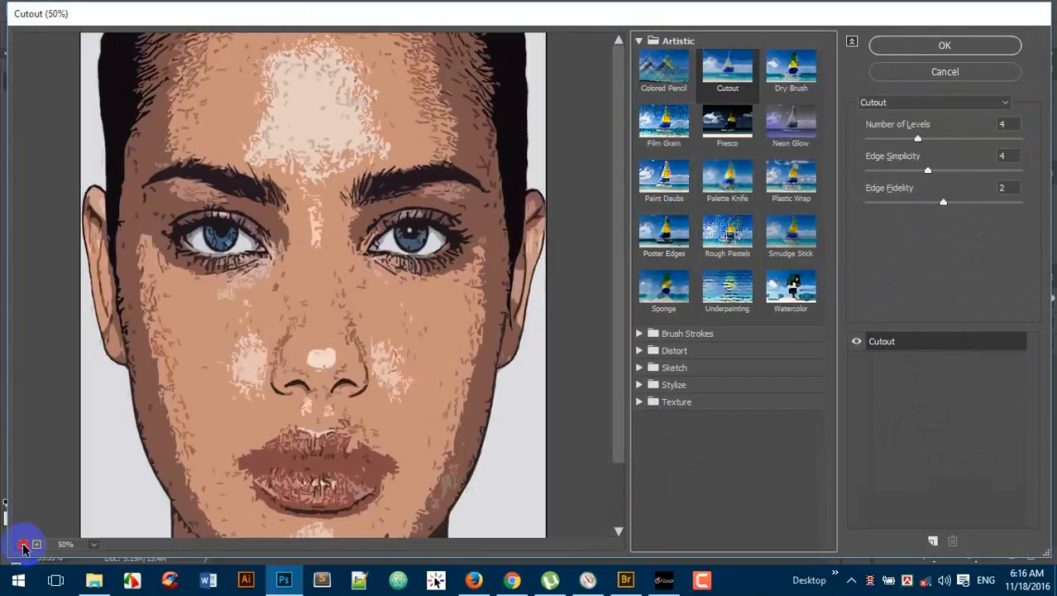
pyautogui.click(23, 543)
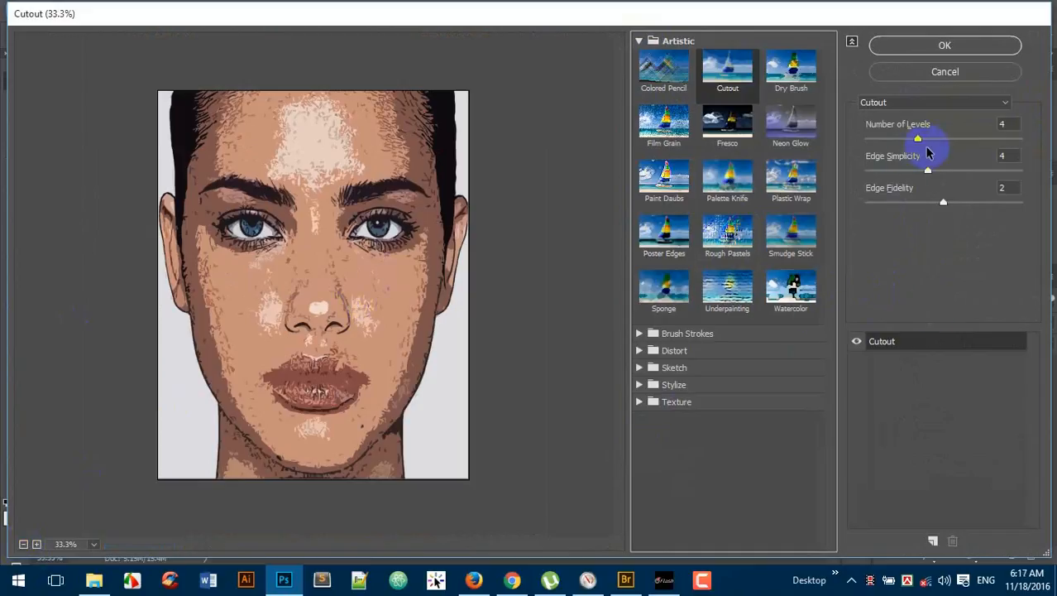
pyautogui.moveTo(919, 139); pyautogui.dragTo(939, 142)
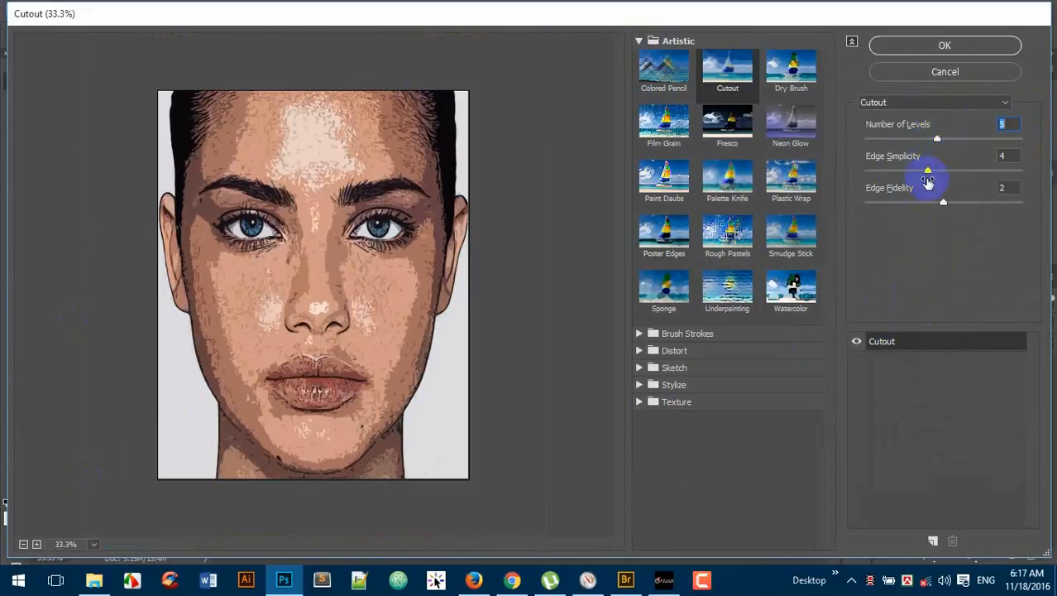
pyautogui.moveTo(943, 202); pyautogui.dragTo(916, 207)
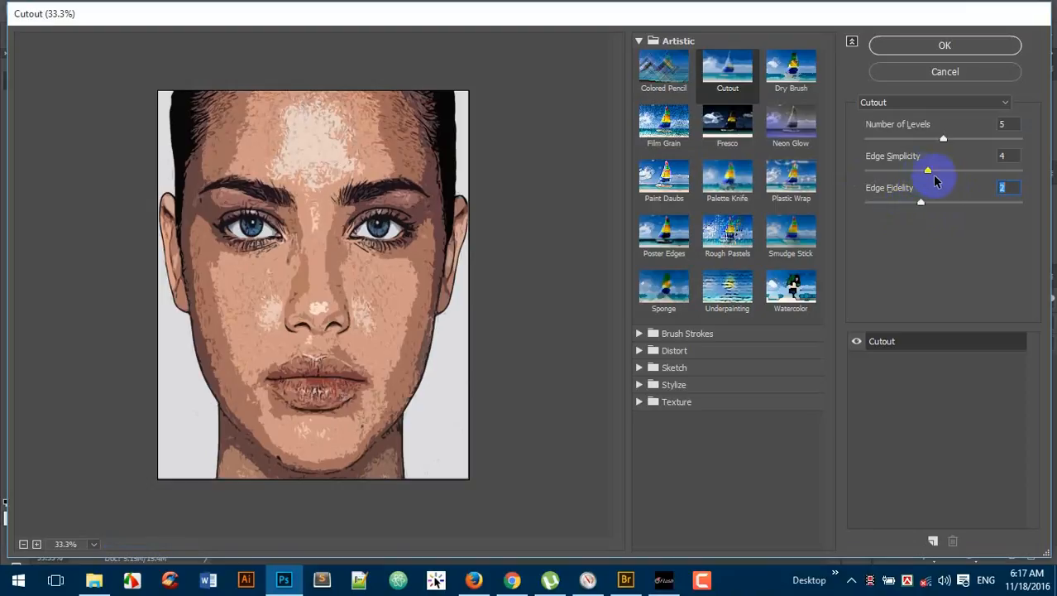
pyautogui.moveTo(928, 171); pyautogui.dragTo(887, 177)
pyautogui.moveTo(943, 138); pyautogui.dragTo(974, 139)
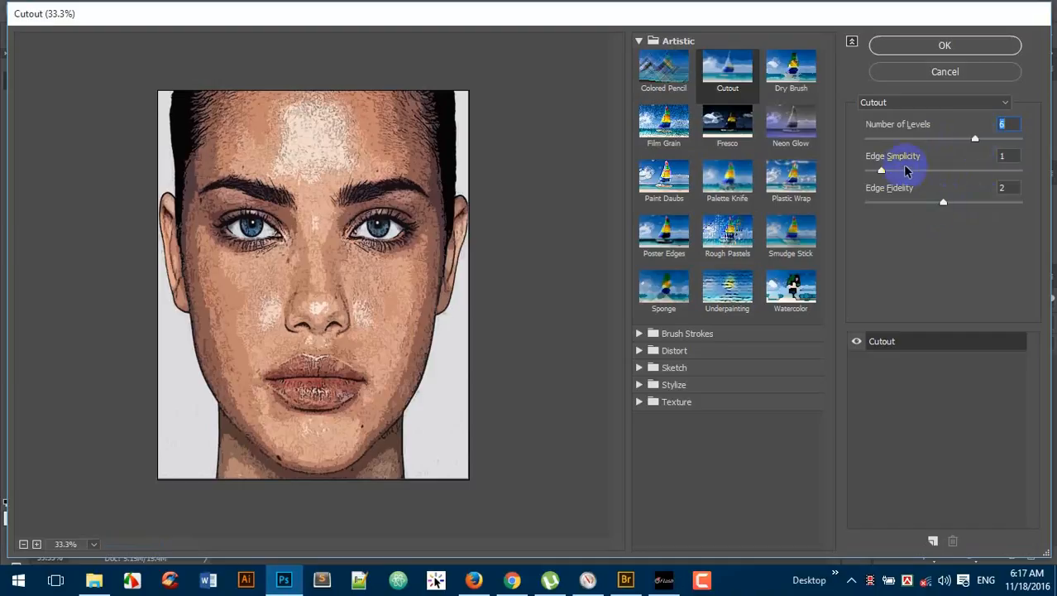
pyautogui.moveTo(879, 170); pyautogui.dragTo(899, 170)
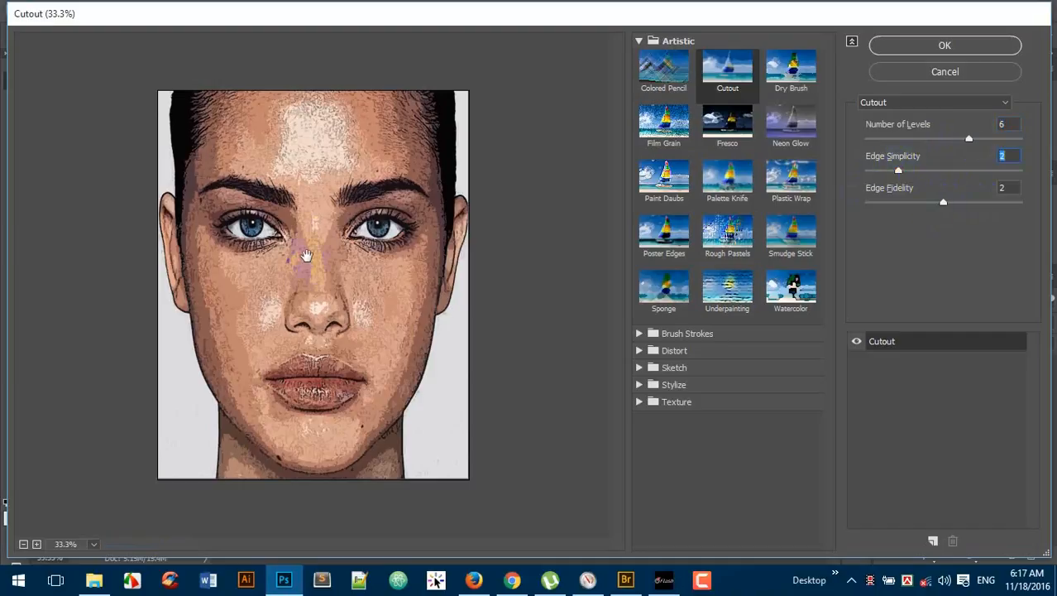
pyautogui.click(940, 73)
pyautogui.click(924, 48)
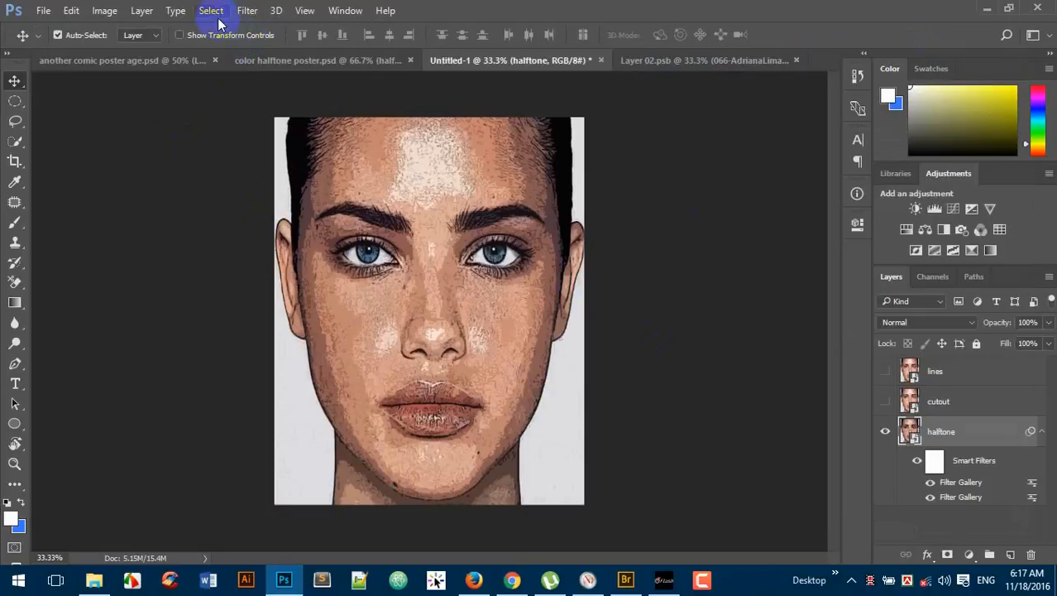
# Start a Color Halftone pixelate filter on the halftone layer and go through its four channel screen angles
pyautogui.click(246, 10)
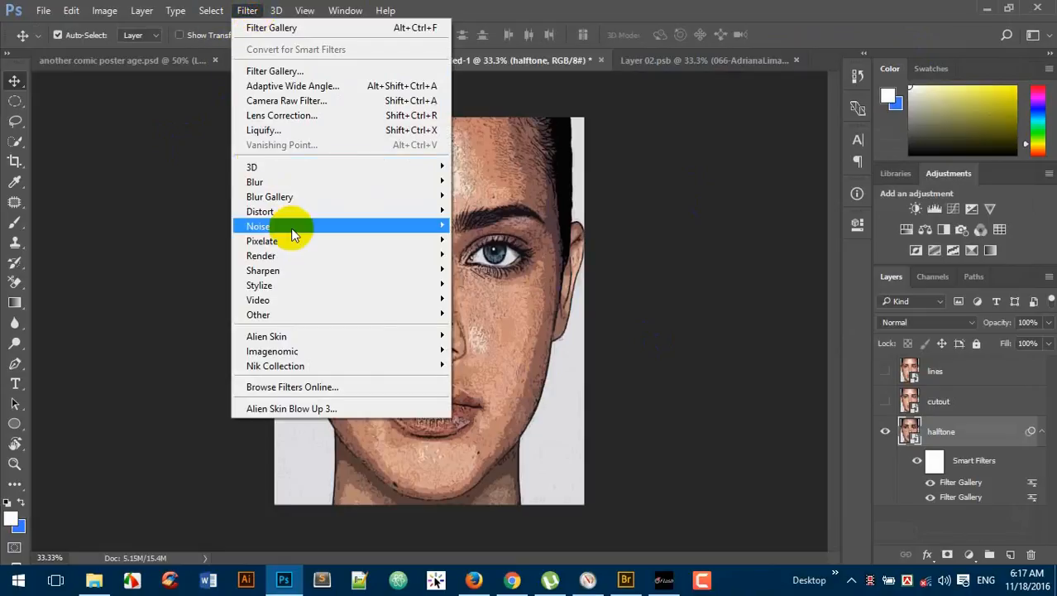
pyautogui.moveTo(298, 244)
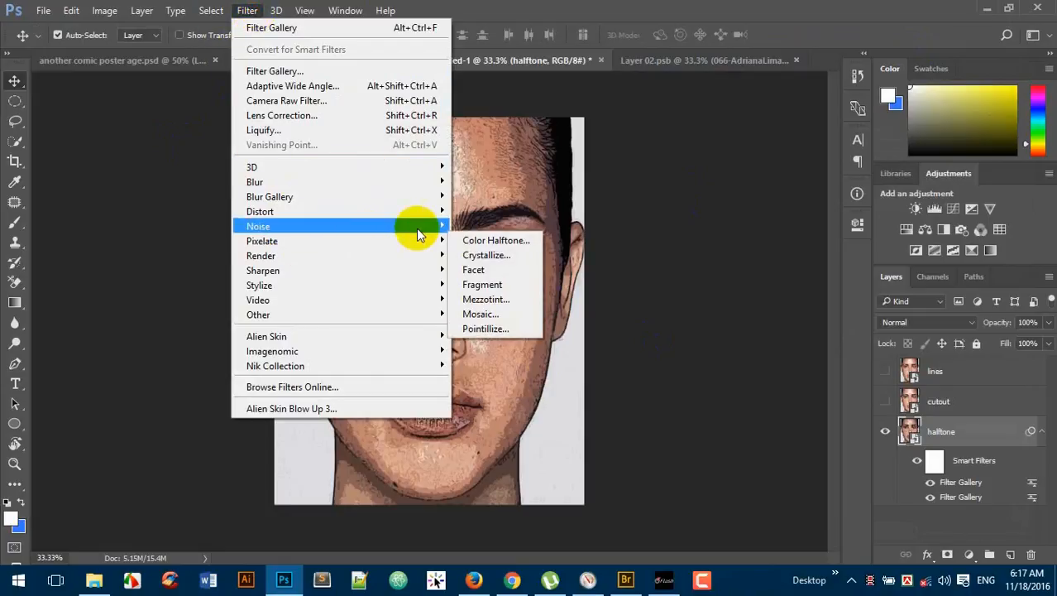
pyautogui.click(500, 241)
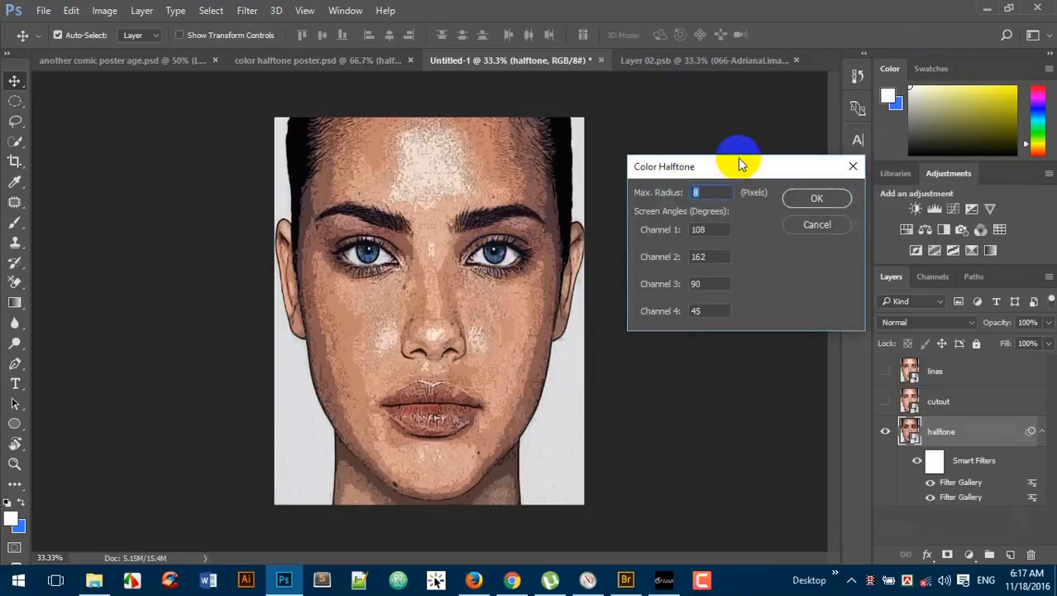
pyautogui.moveTo(737, 163); pyautogui.dragTo(617, 125)
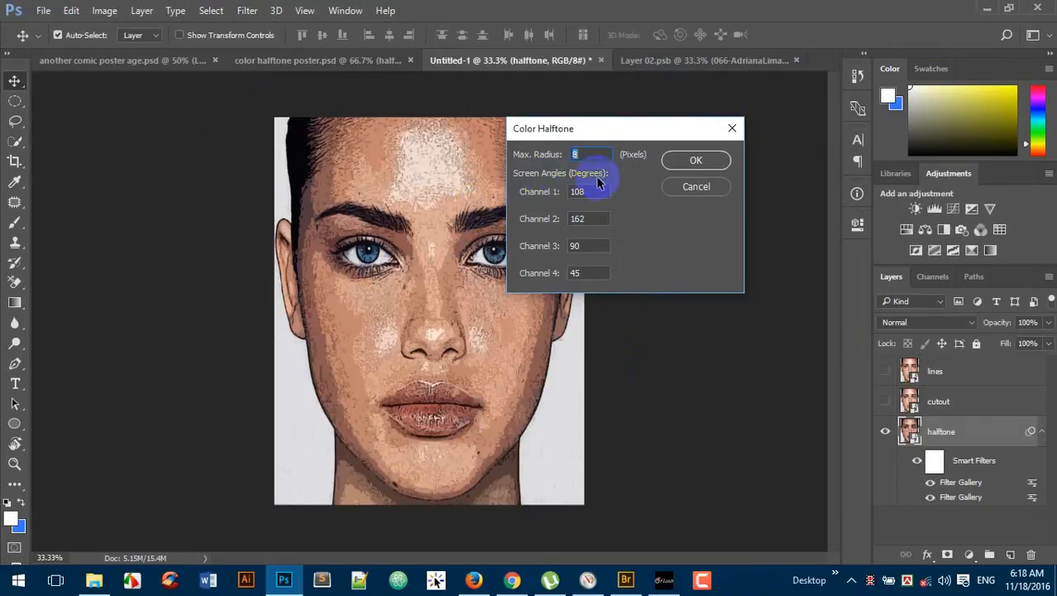
pyautogui.moveTo(603, 195); pyautogui.dragTo(542, 192)
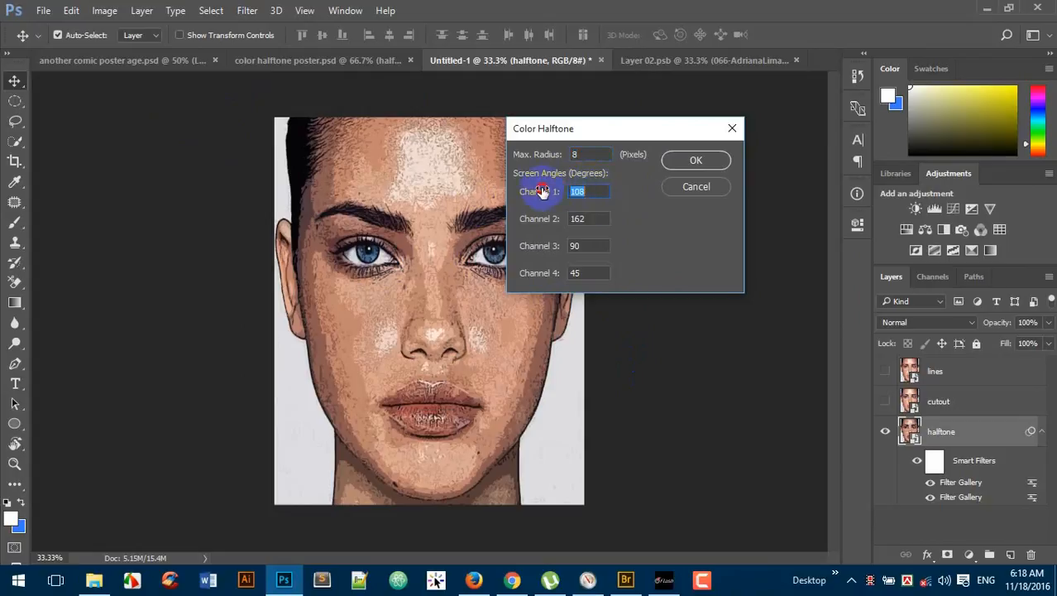
pyautogui.moveTo(598, 221); pyautogui.dragTo(540, 266)
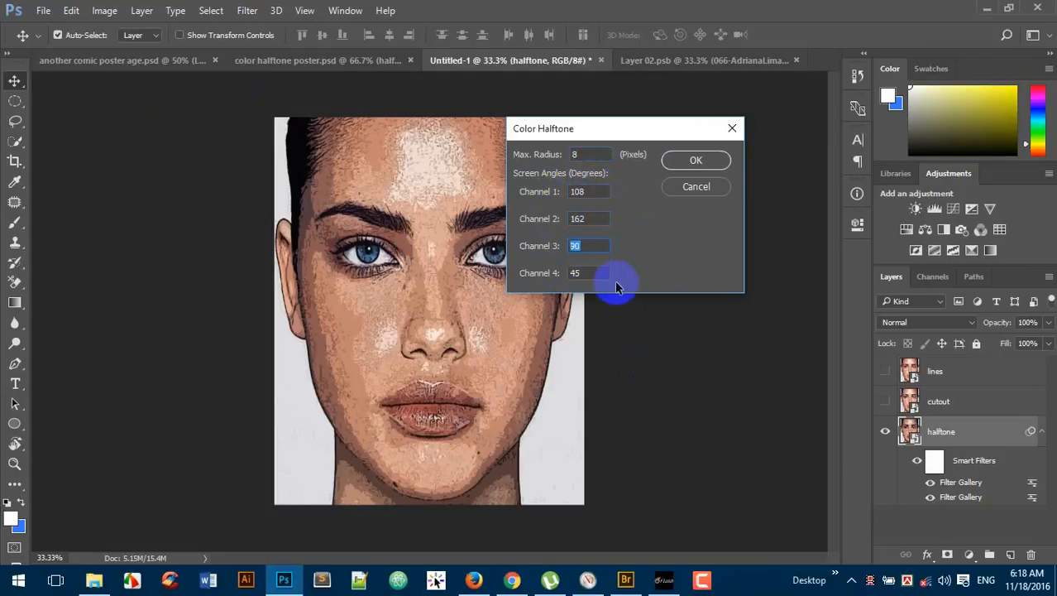
pyautogui.moveTo(606, 269); pyautogui.dragTo(566, 268)
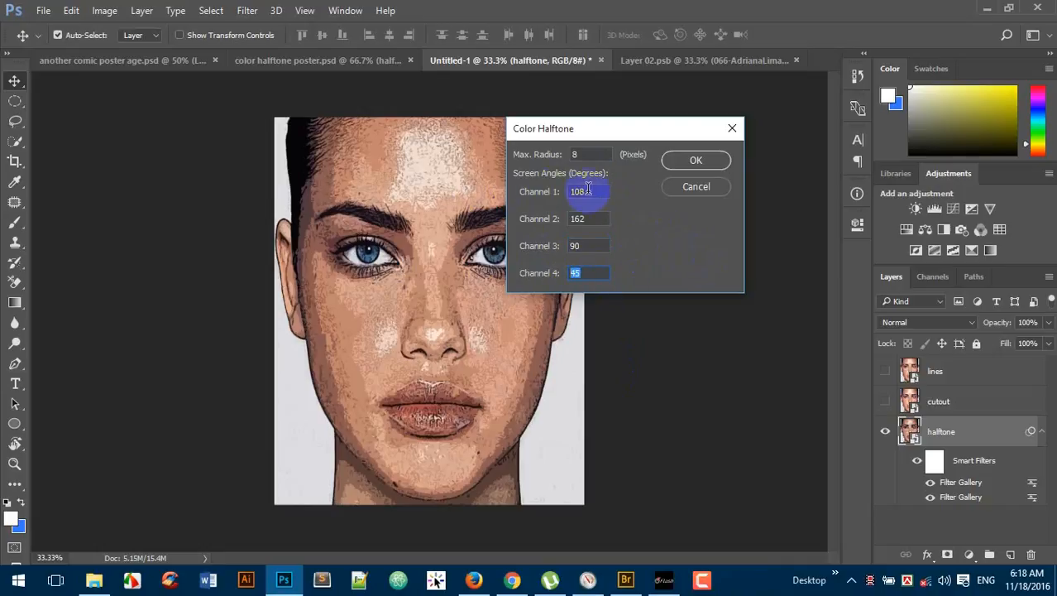
# Set the Color Halftone screen angles of all four channels to 50 and the maximum radius to 6 pixels, and apply the filter
pyautogui.moveTo(590, 193); pyautogui.dragTo(545, 197)
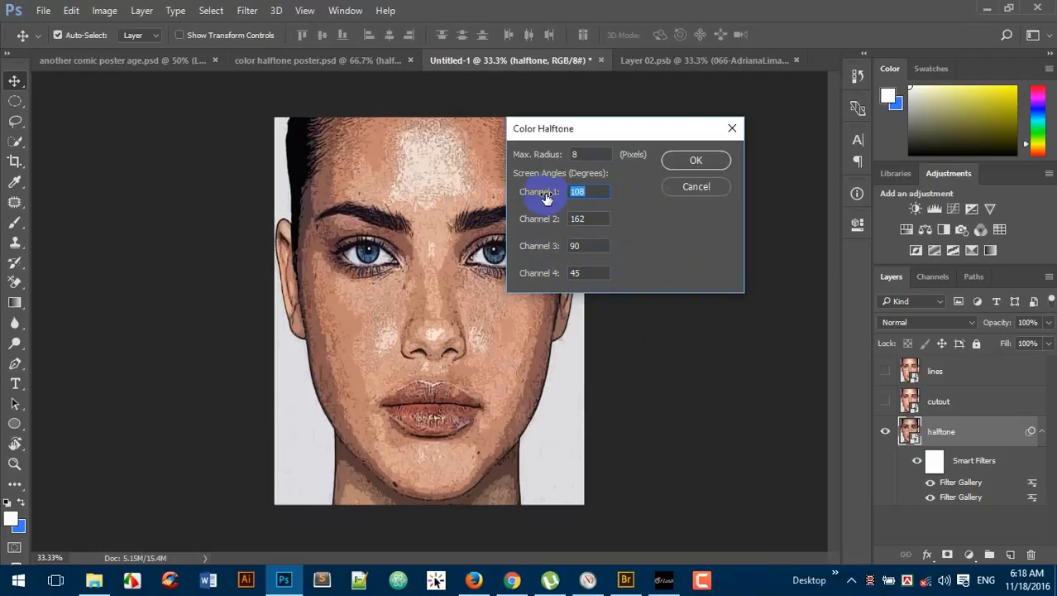
pyautogui.moveTo(602, 236); pyautogui.dragTo(432, 244)
pyautogui.write('50')
pyautogui.moveTo(601, 241); pyautogui.dragTo(513, 265)
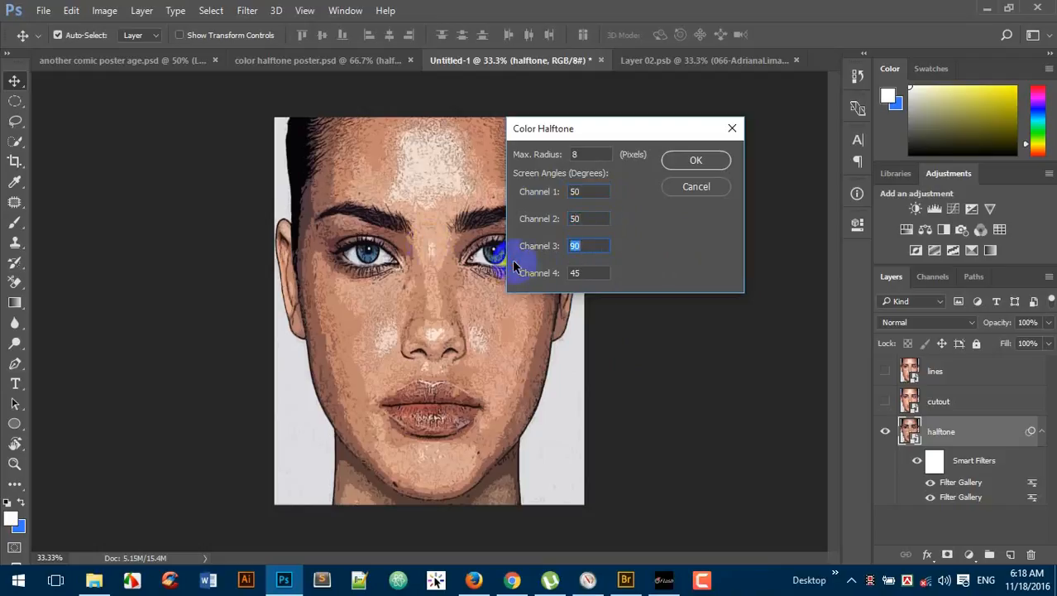
pyautogui.write('50')
pyautogui.moveTo(609, 279); pyautogui.dragTo(446, 289)
pyautogui.write('50')
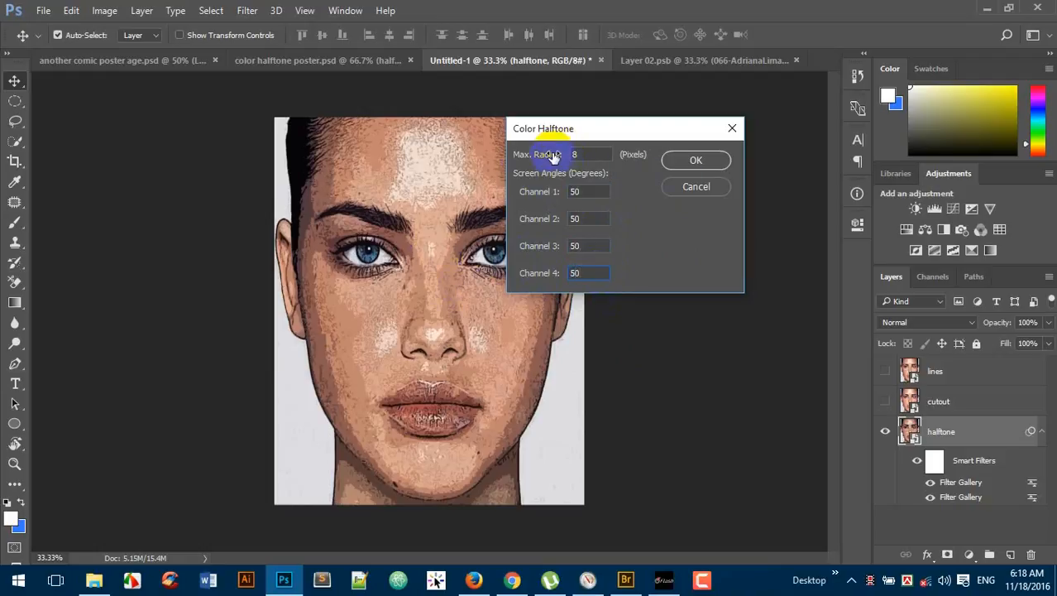
pyautogui.doubleClick(589, 155)
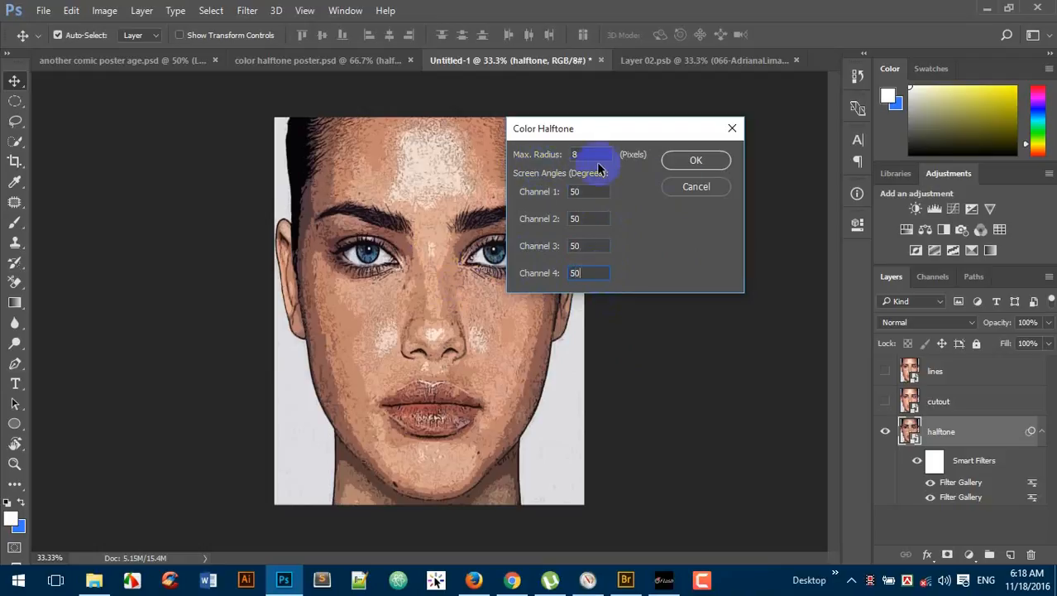
pyautogui.write('6')
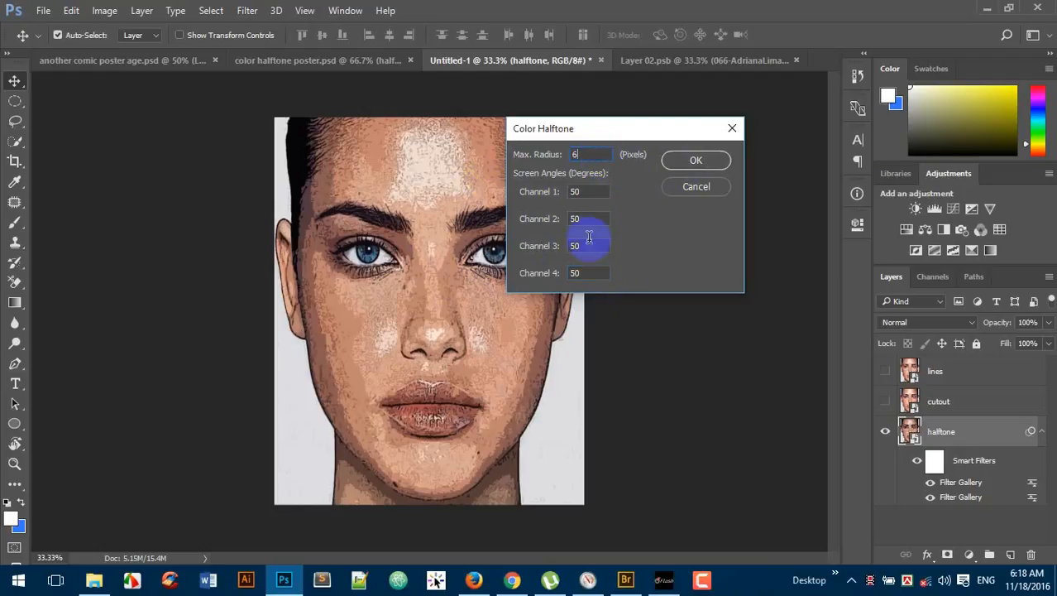
pyautogui.click(681, 163)
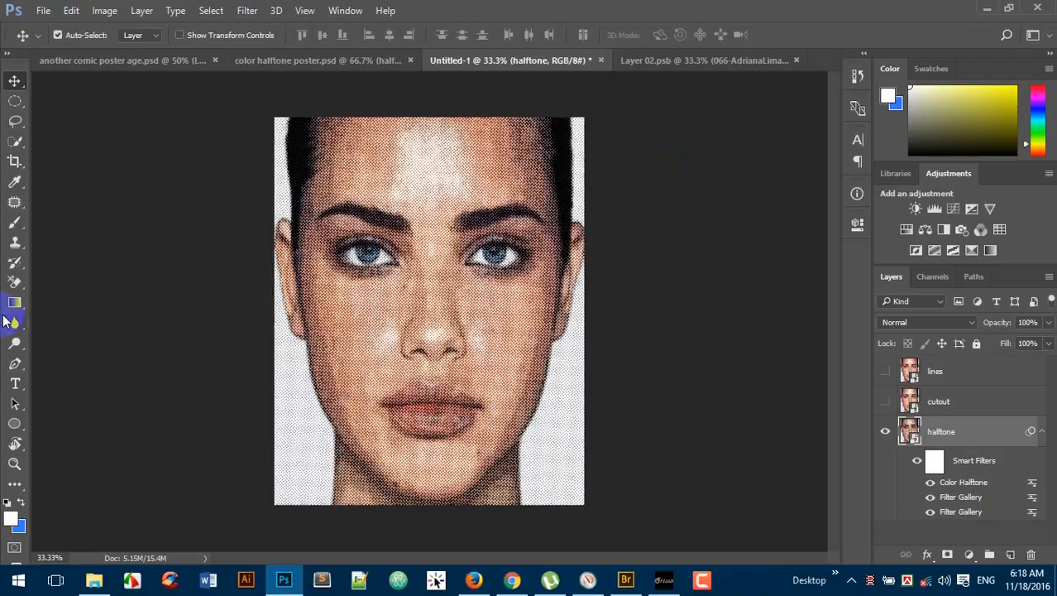
# Examine the halftone dots up close, and reopen and reapply the halftone layer's Color Halftone smart filter
pyautogui.hotkey('ctrl', 'space')
pyautogui.click(453, 181)
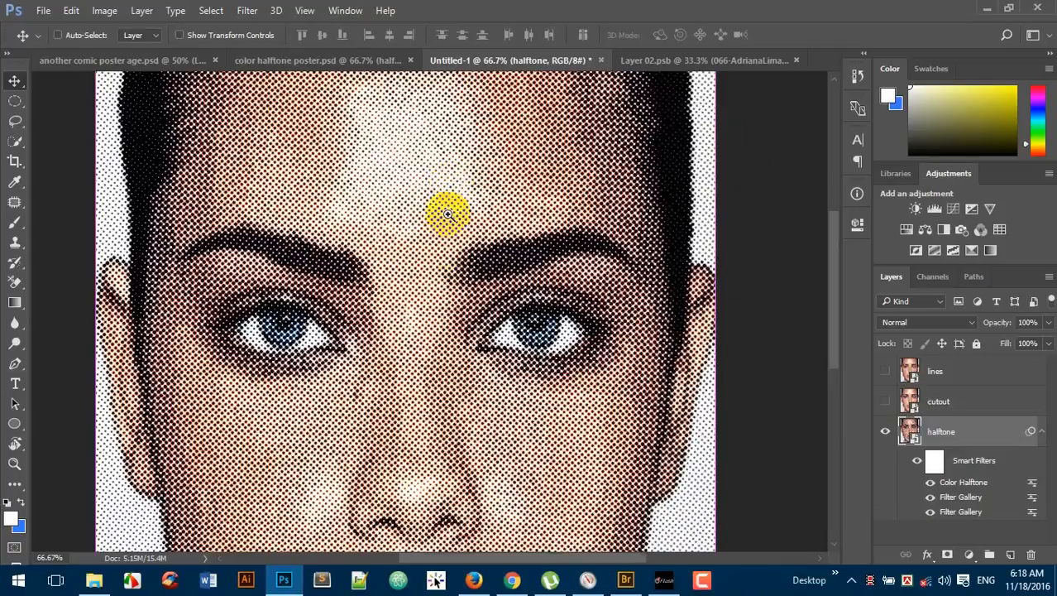
pyautogui.keyDown('ctrl'); pyautogui.keyDown('alt'); pyautogui.click(447, 241); pyautogui.keyUp('alt'); pyautogui.keyUp('ctrl')
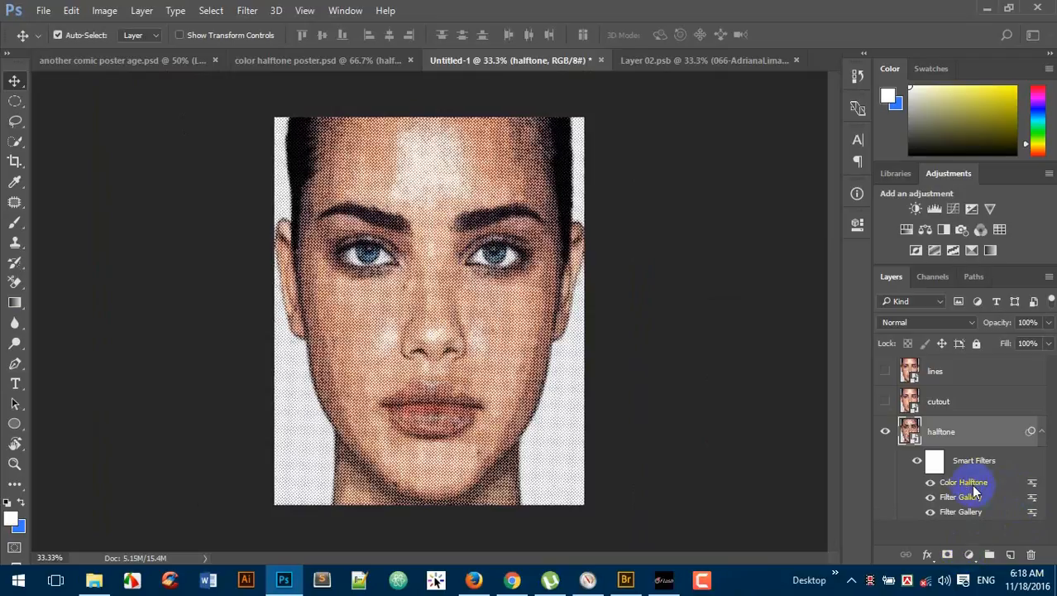
pyautogui.doubleClick(971, 485)
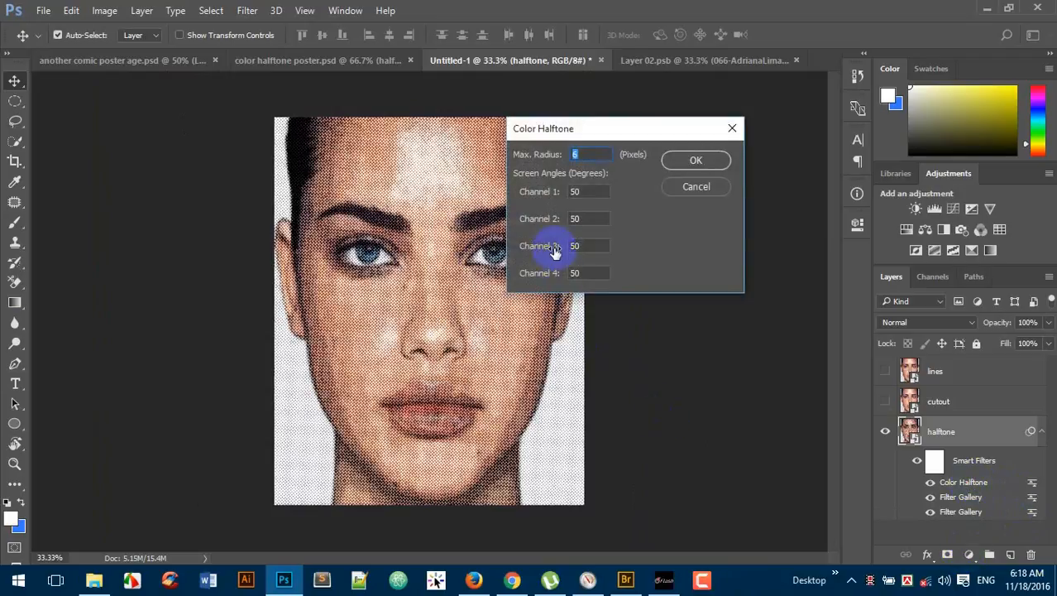
pyautogui.click(706, 160)
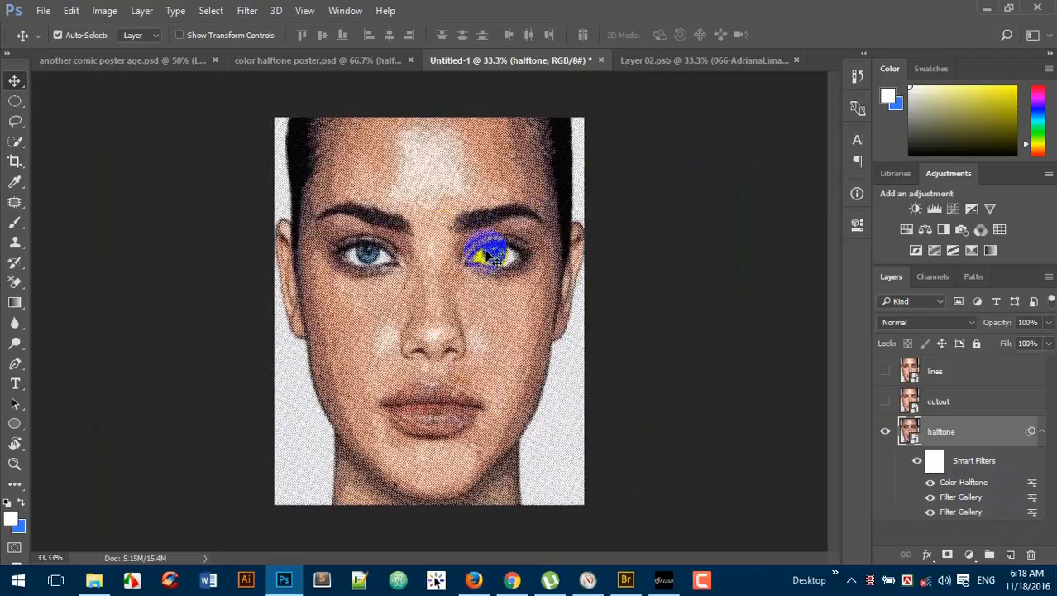
# Set the Color Halftone smart filter's blending mode to Overlay and its opacity to 80%
pyautogui.doubleClick(1032, 488)
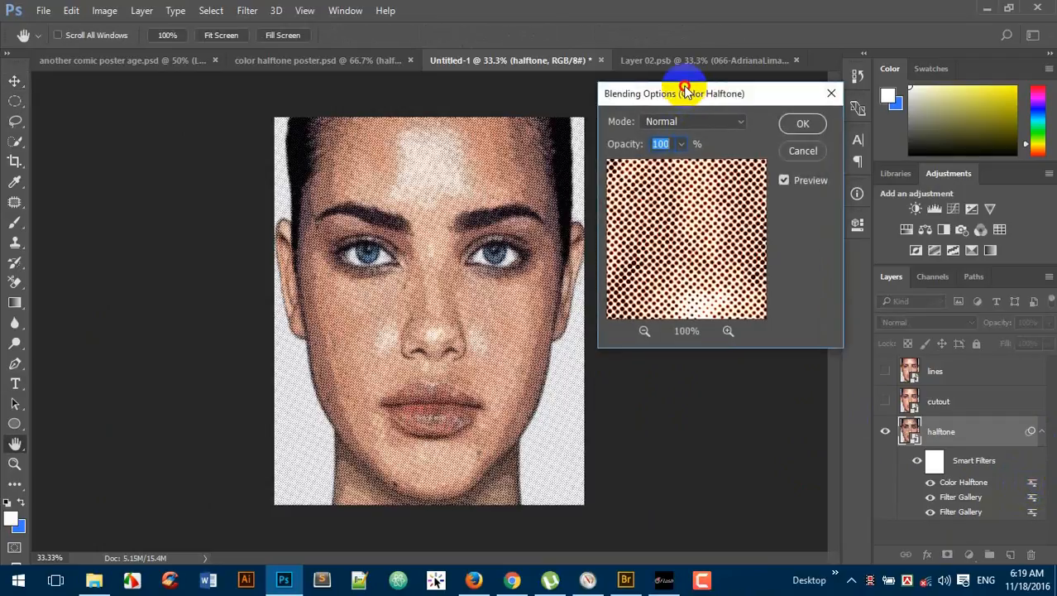
pyautogui.moveTo(685, 91); pyautogui.dragTo(668, 179)
pyautogui.click(649, 213)
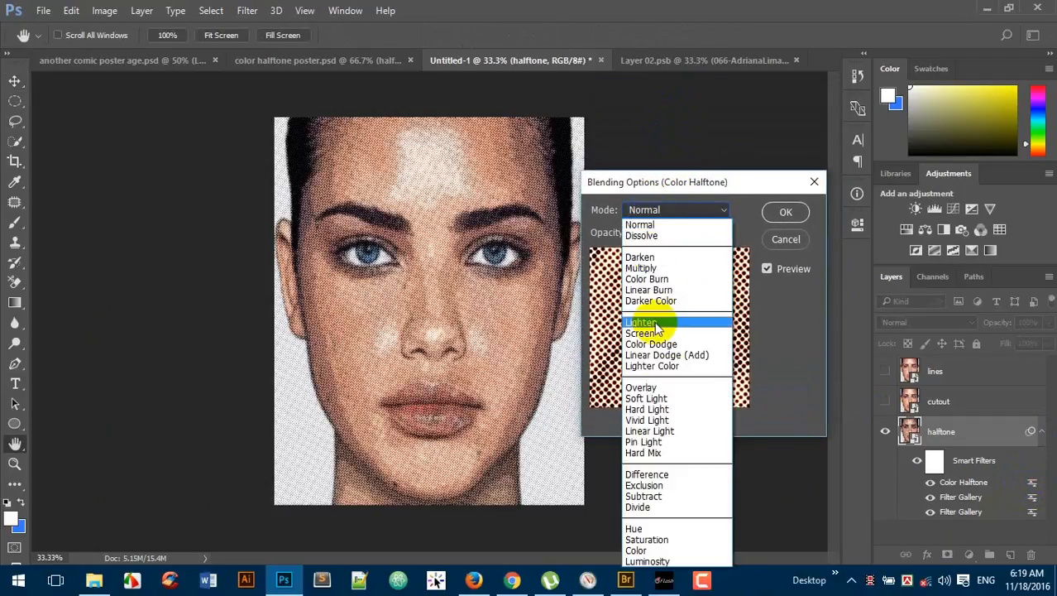
pyautogui.click(665, 386)
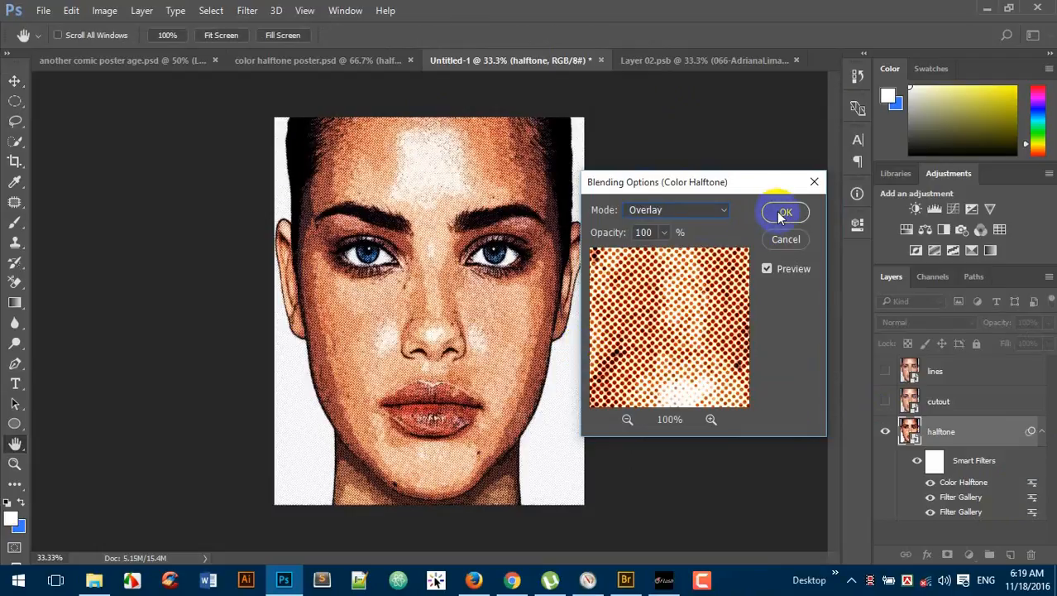
pyautogui.click(652, 234)
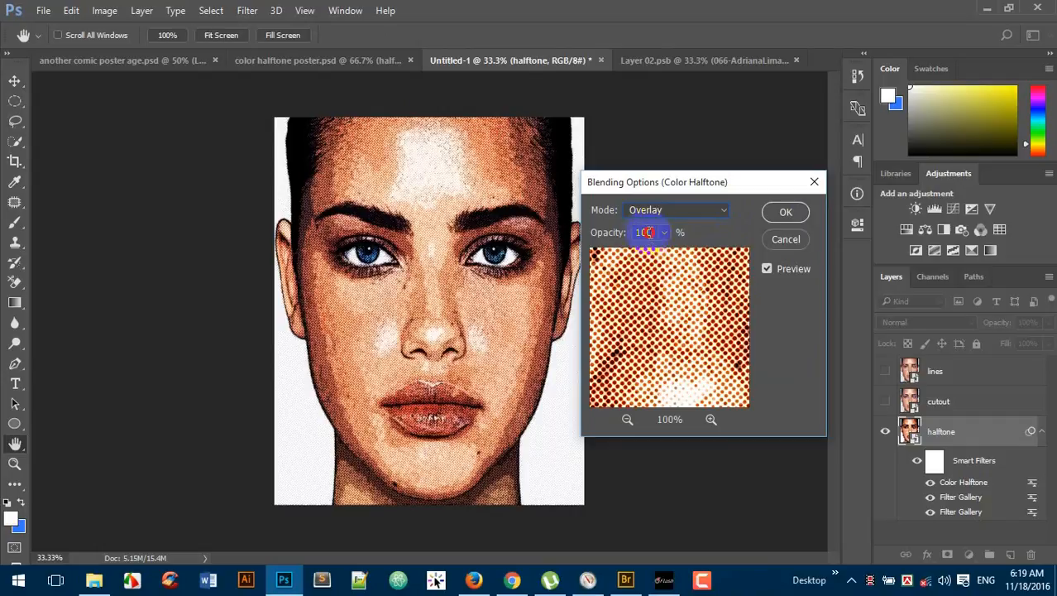
pyautogui.moveTo(614, 234); pyautogui.dragTo(594, 236)
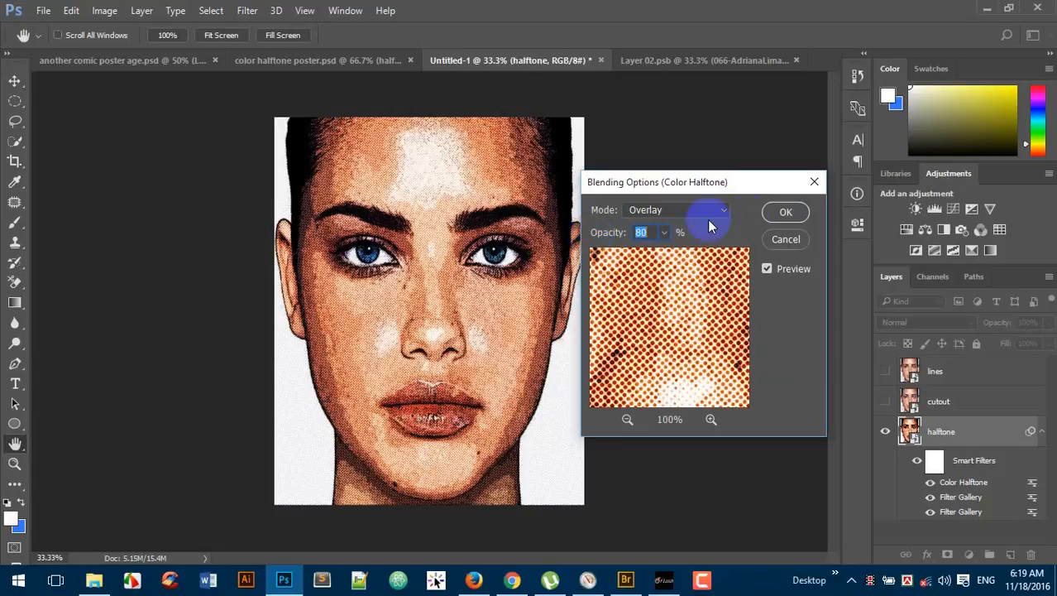
pyautogui.click(787, 213)
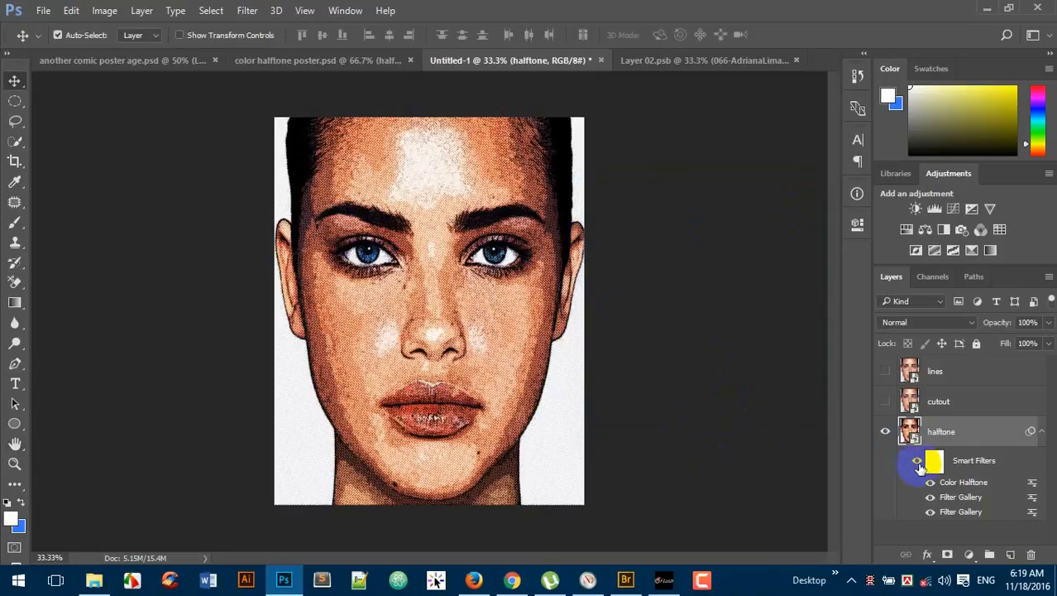
# Show and select the cutout layer and open the Filter Gallery's Cutout effect for it with the whole face in the preview
pyautogui.click(886, 402)
pyautogui.click(958, 403)
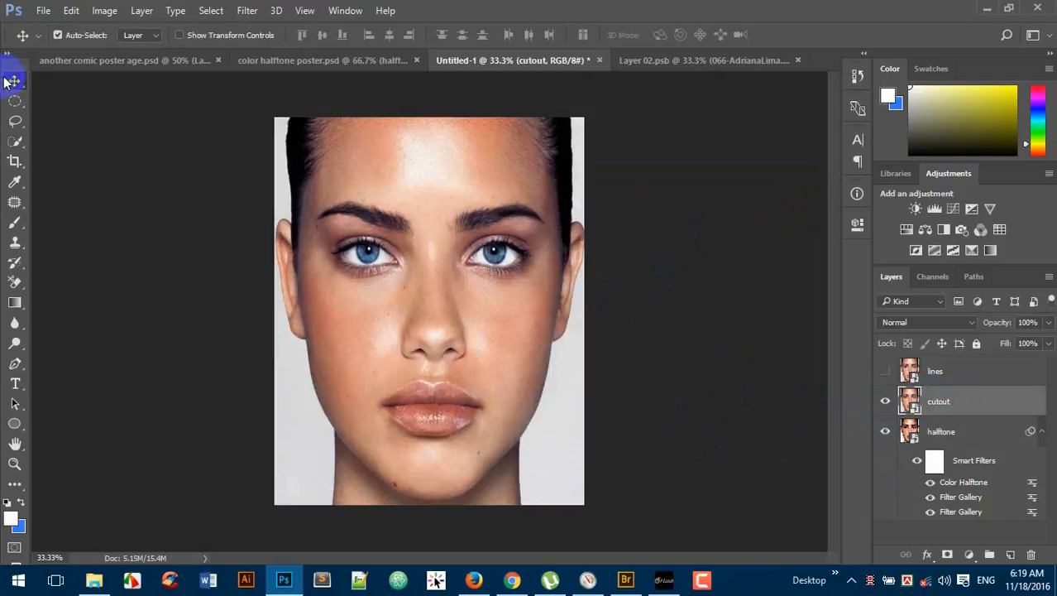
pyautogui.click(249, 12)
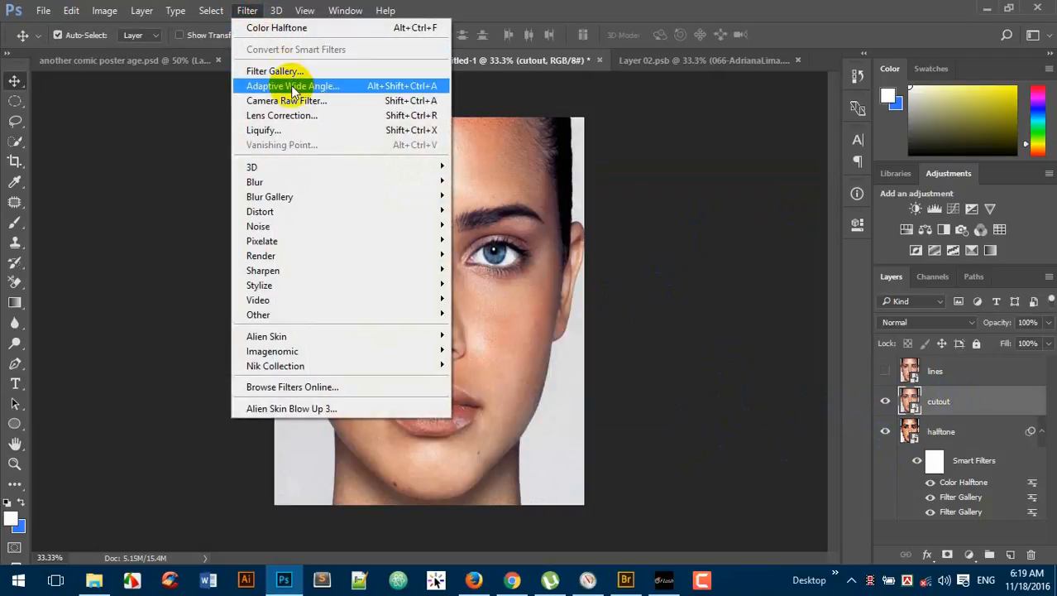
pyautogui.click(282, 71)
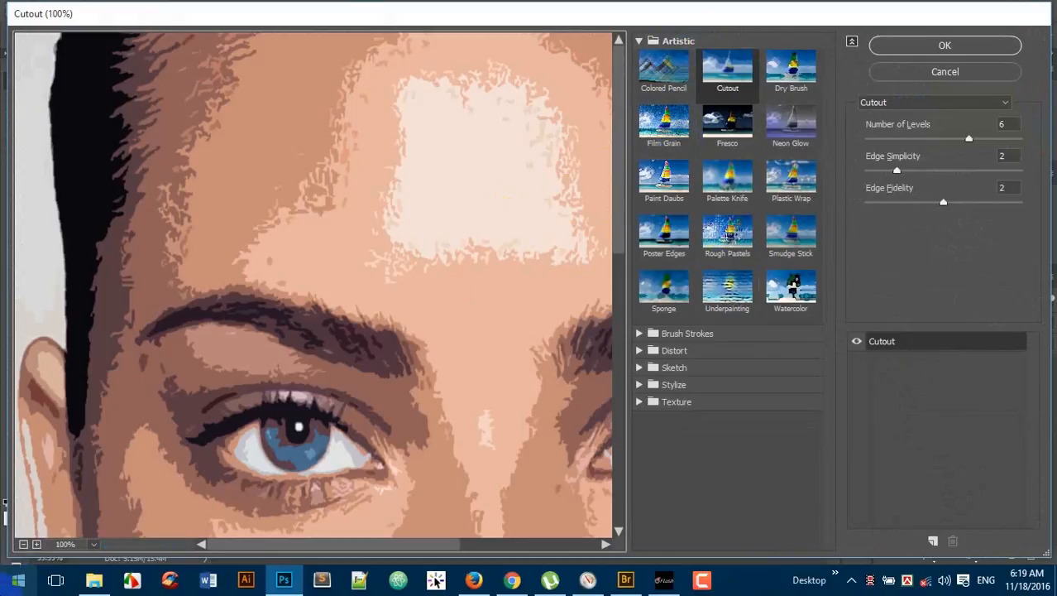
pyautogui.click(24, 543)
pyautogui.click(23, 544)
pyautogui.click(23, 543)
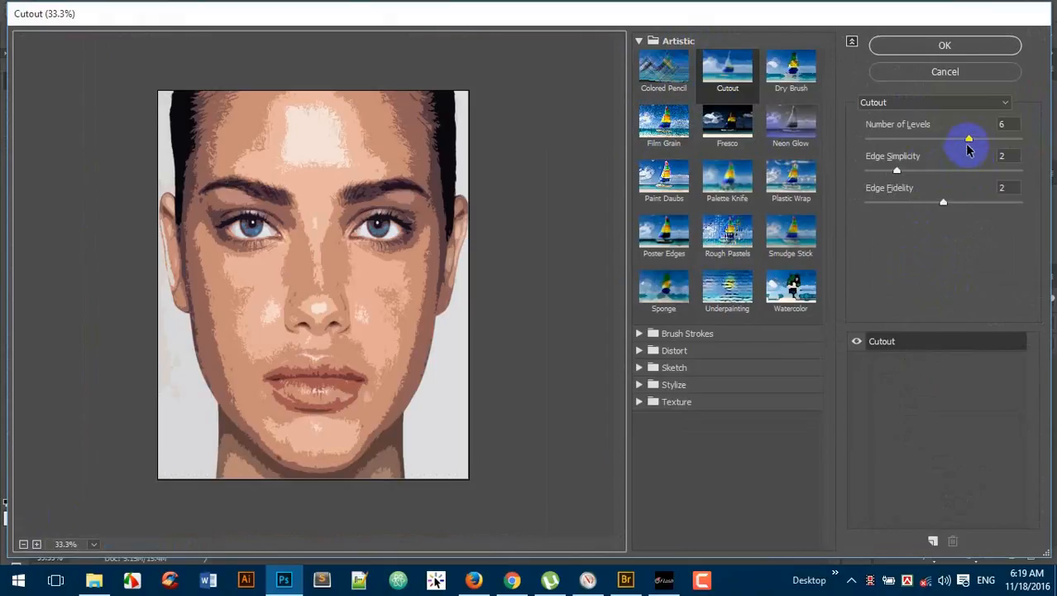
# Set Cutout to 7 levels and edge simplicity 4, and apply it to the cutout layer
pyautogui.click(970, 139)
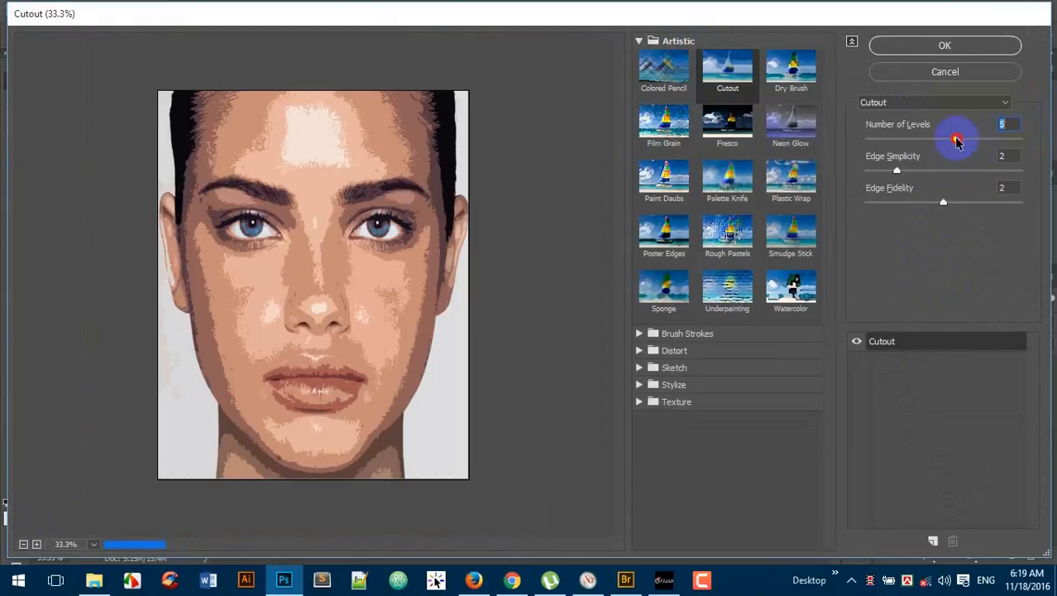
pyautogui.moveTo(956, 140); pyautogui.dragTo(986, 134)
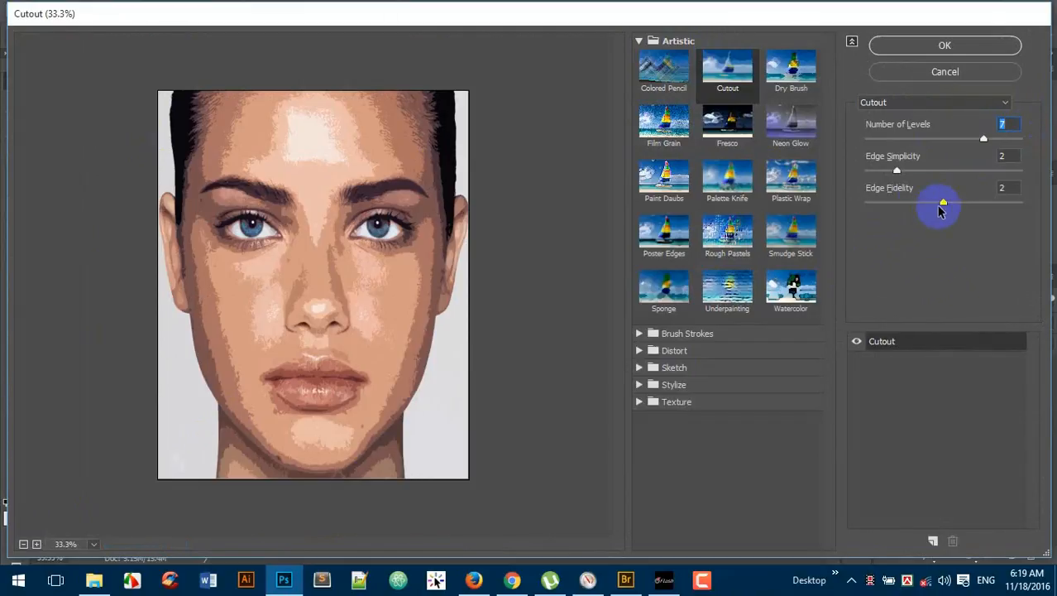
pyautogui.moveTo(896, 171); pyautogui.dragTo(908, 176)
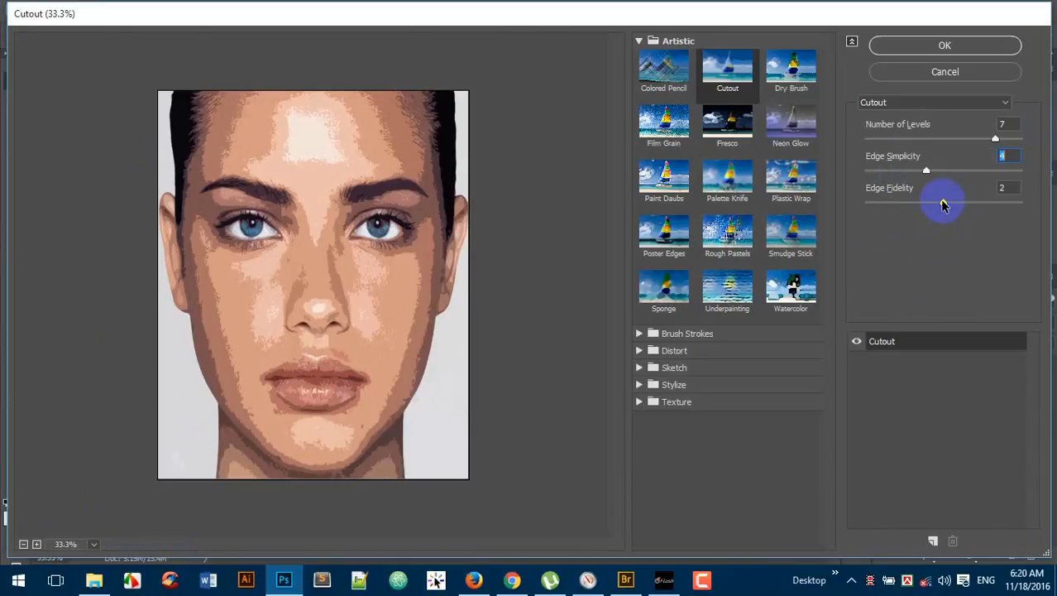
pyautogui.click(941, 47)
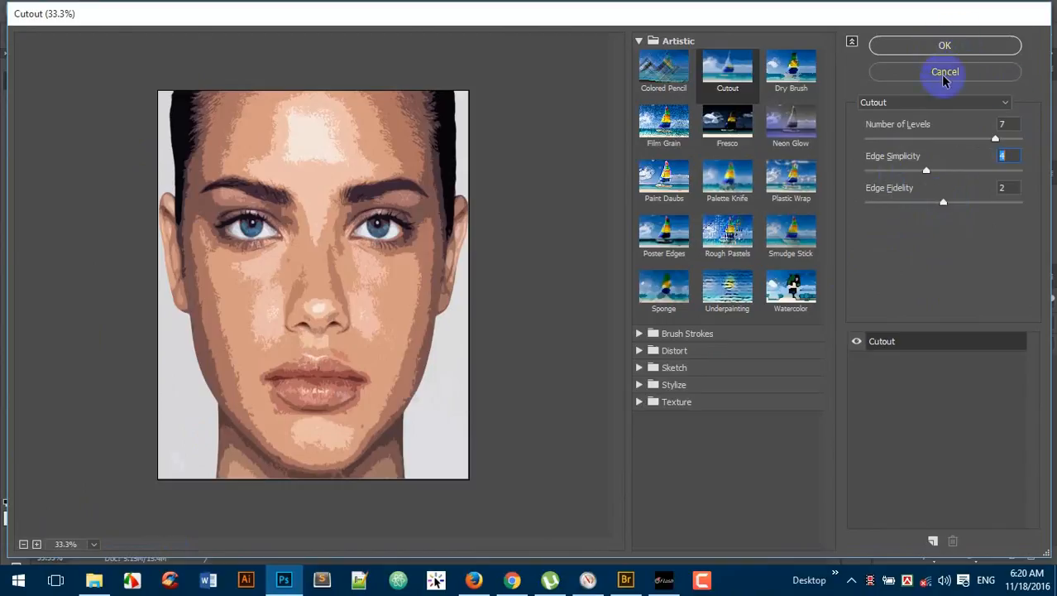
pyautogui.click(947, 44)
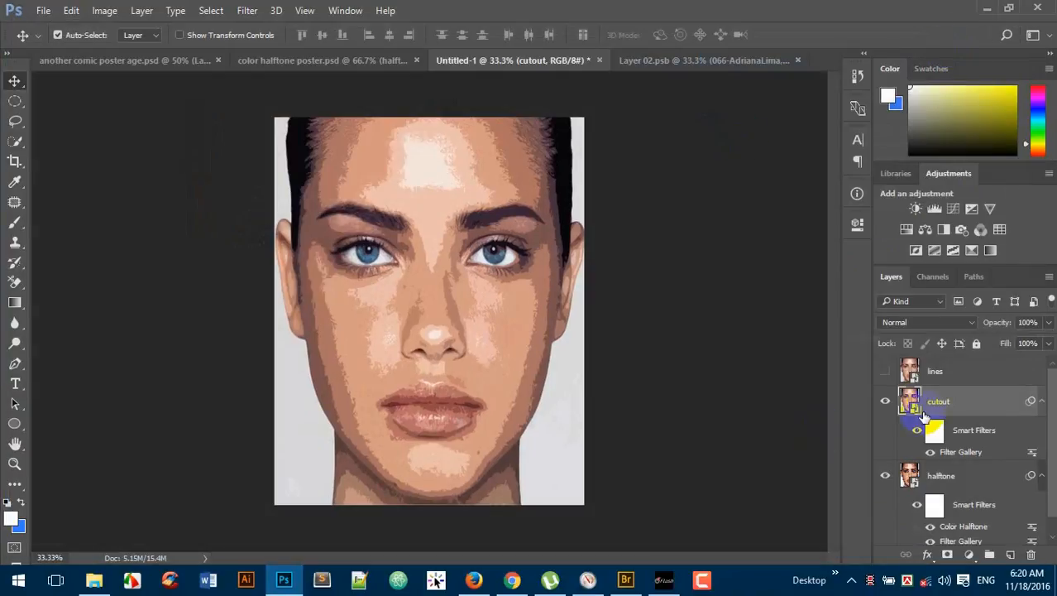
# Set the cutout layer's blend mode to Hard Light and its opacity to 57%
pyautogui.click(909, 323)
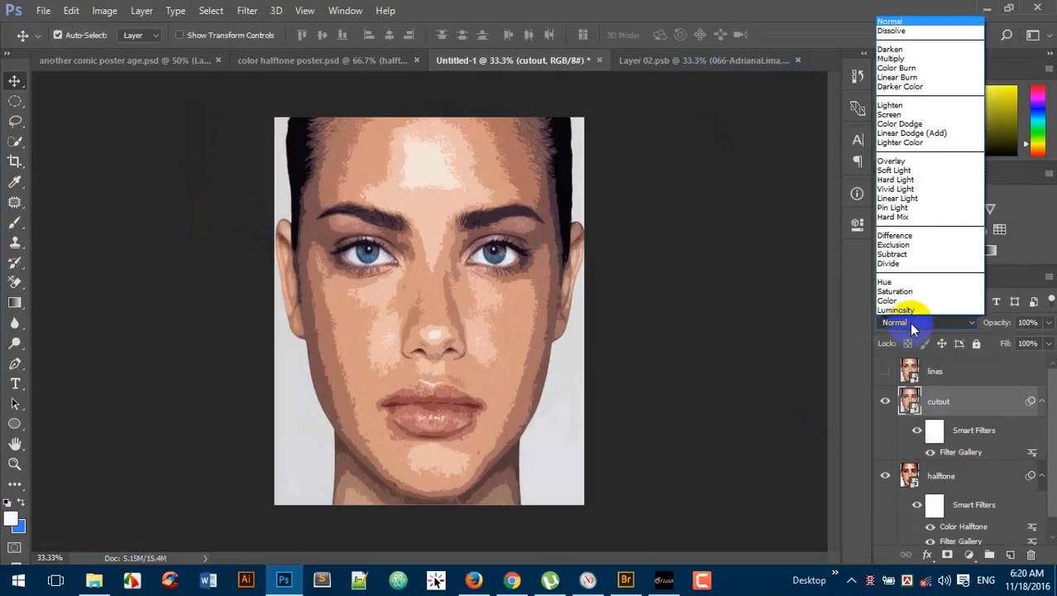
pyautogui.click(921, 181)
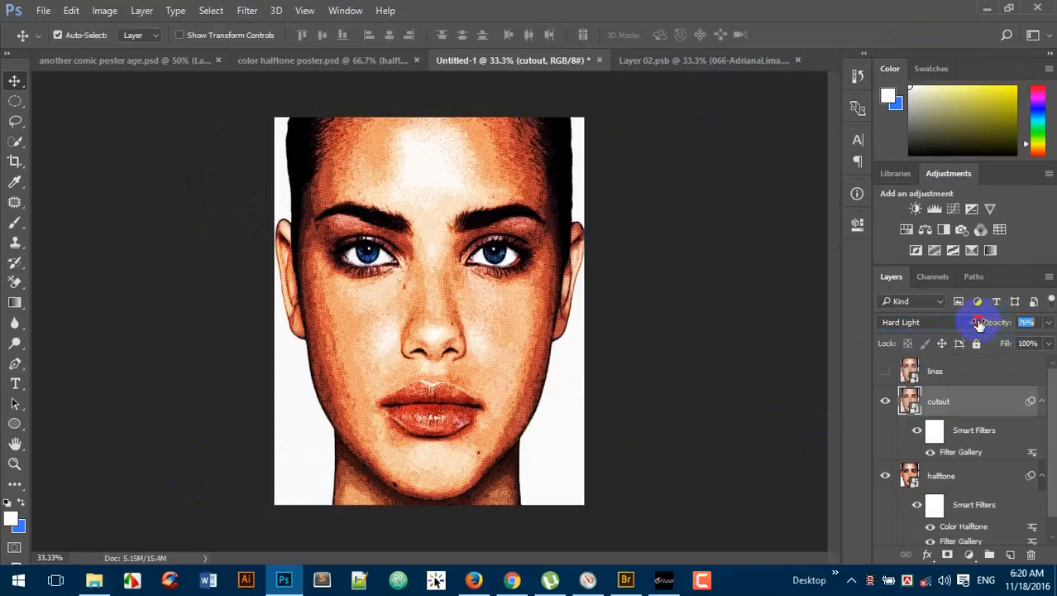
pyautogui.moveTo(971, 323); pyautogui.dragTo(968, 323)
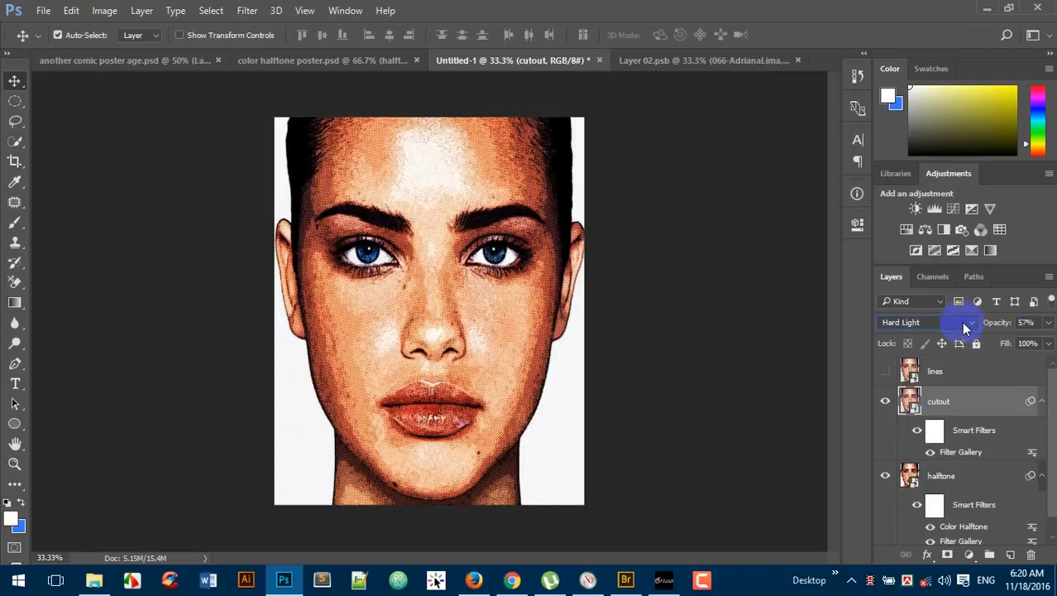
# Check the cutout layer's effect, show and select the lines layer, and open the Filter Gallery for it
pyautogui.click(886, 402)
pyautogui.click(886, 402)
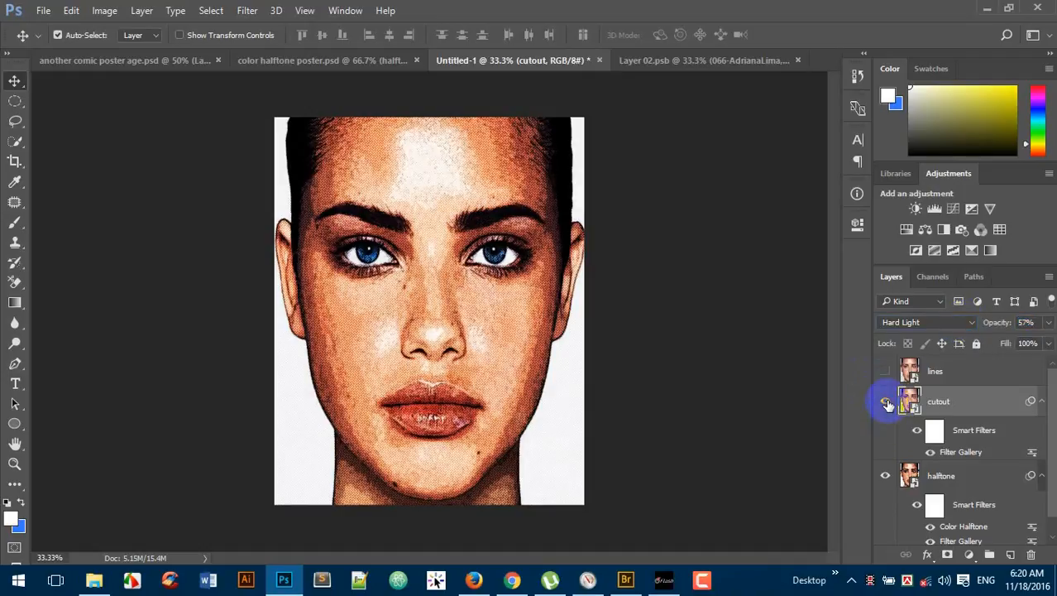
pyautogui.click(387, 485)
pyautogui.click(885, 372)
pyautogui.click(977, 374)
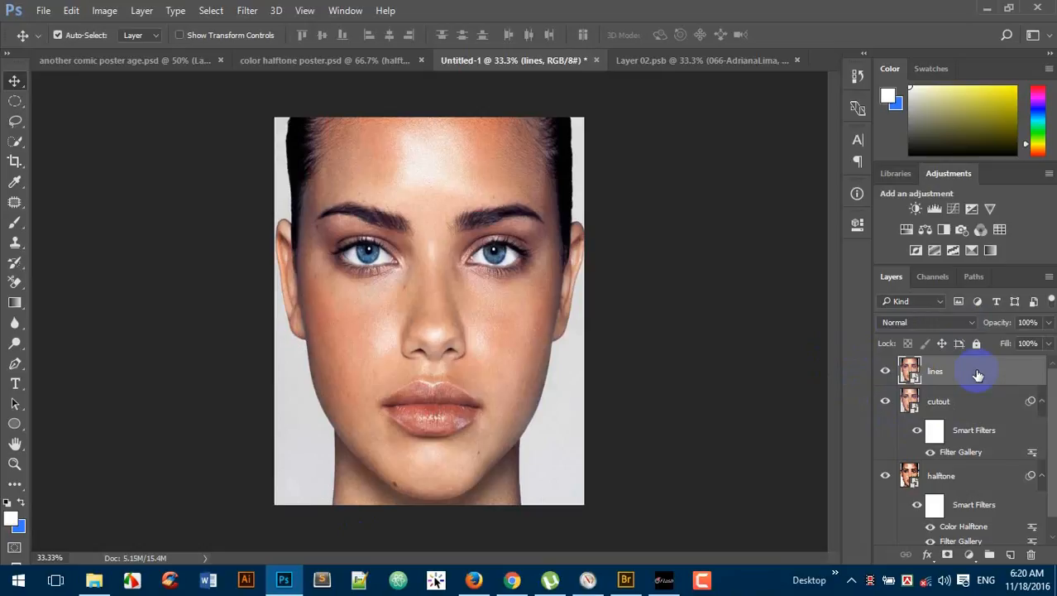
pyautogui.click(248, 17)
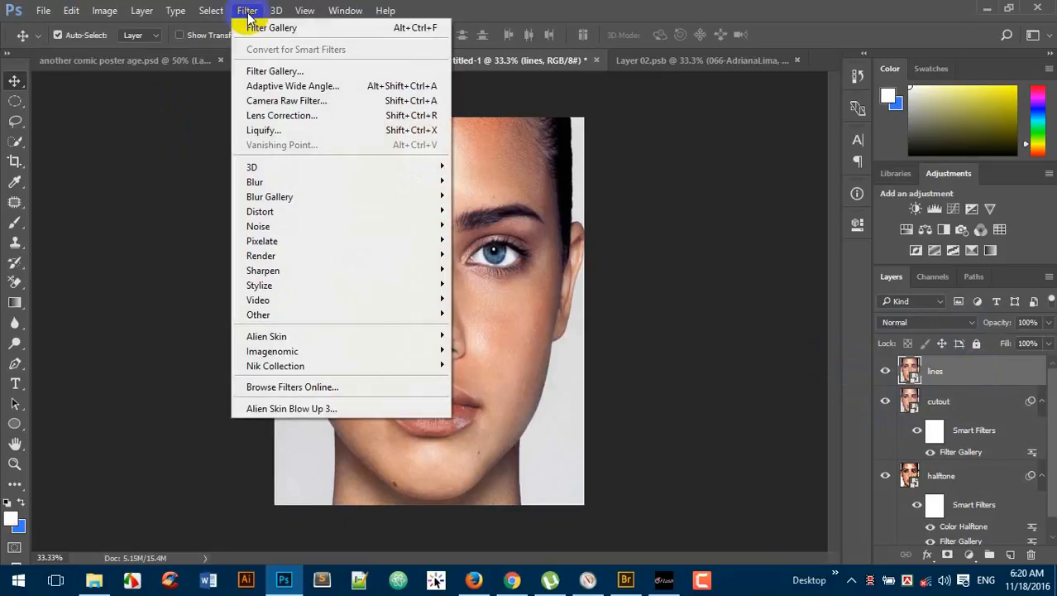
pyautogui.click(303, 74)
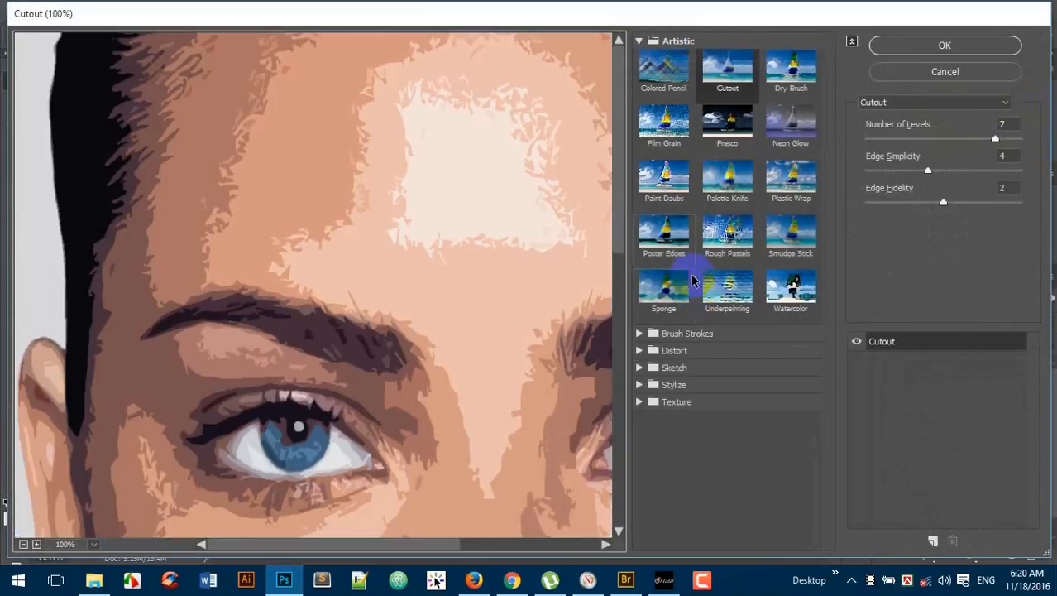
# Choose the Glowing Edges effect from the Stylize category and fit the whole face in the preview
pyautogui.click(642, 41)
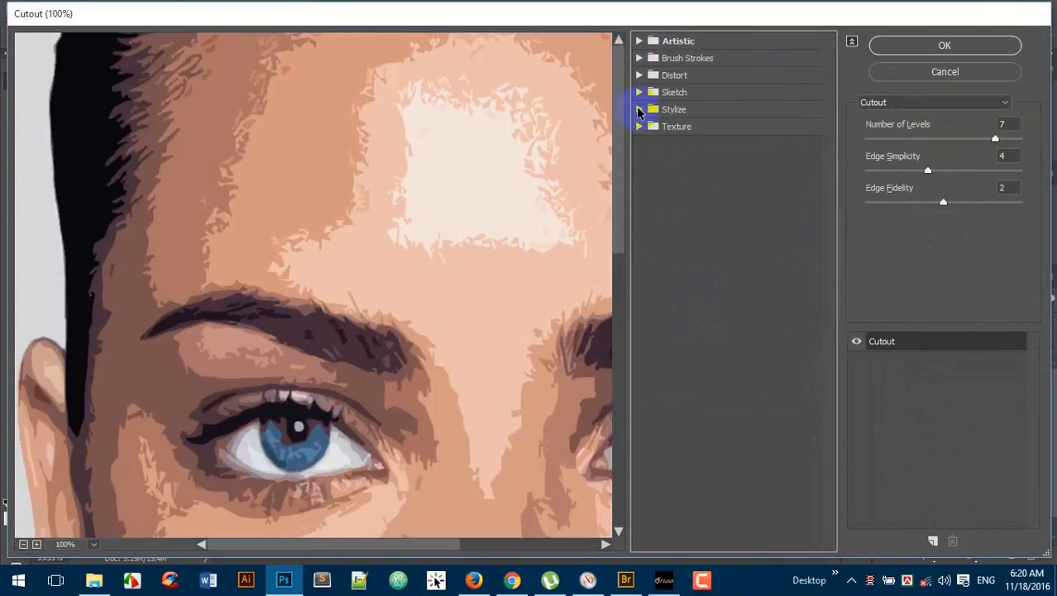
pyautogui.click(640, 110)
pyautogui.click(682, 137)
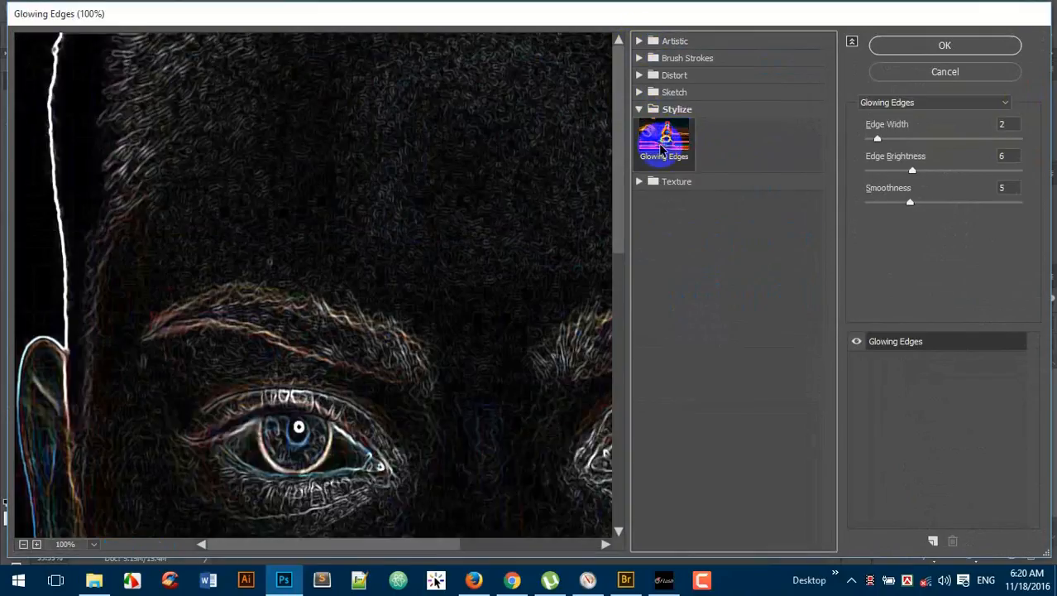
pyautogui.click(24, 543)
pyautogui.click(24, 543)
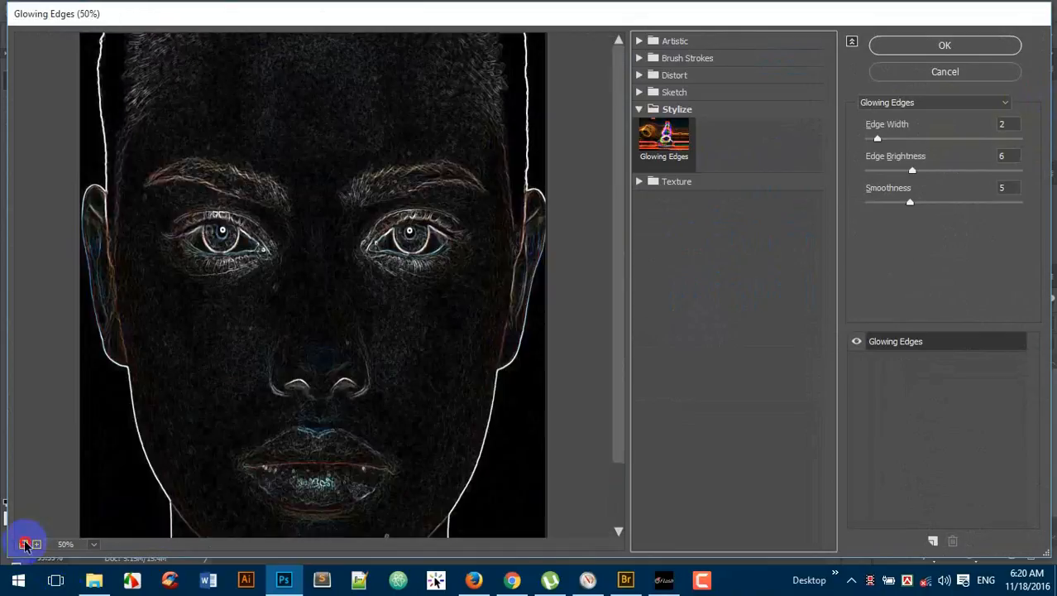
pyautogui.click(24, 543)
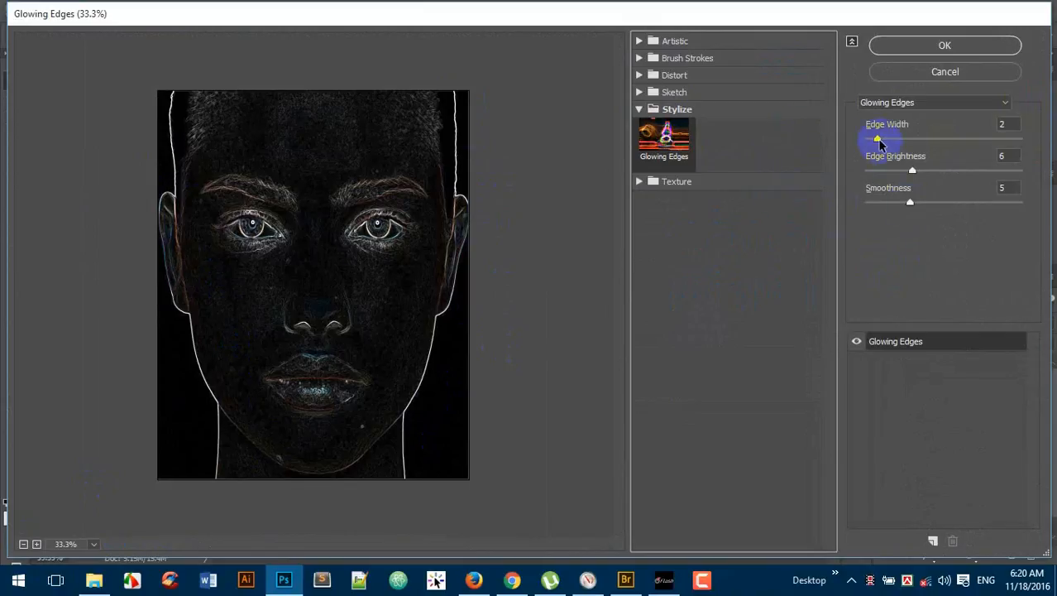
# Set Glowing Edges to edge width 4, edge brightness 10 and smoothness 10, and apply it to the lines layer
pyautogui.moveTo(877, 141); pyautogui.dragTo(903, 142)
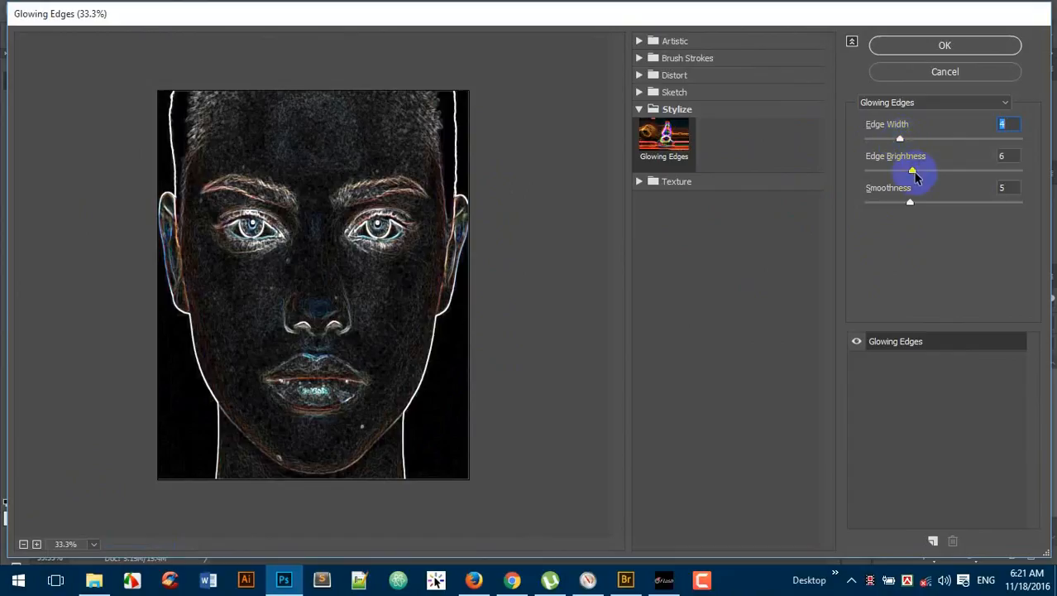
pyautogui.moveTo(913, 171)
pyautogui.mouseDown()
pyautogui.moveTo(927, 172)
pyautogui.moveTo(913, 171)
pyautogui.moveTo(925, 204)
pyautogui.moveTo(908, 201)
pyautogui.moveTo(958, 199)
pyautogui.mouseUp()
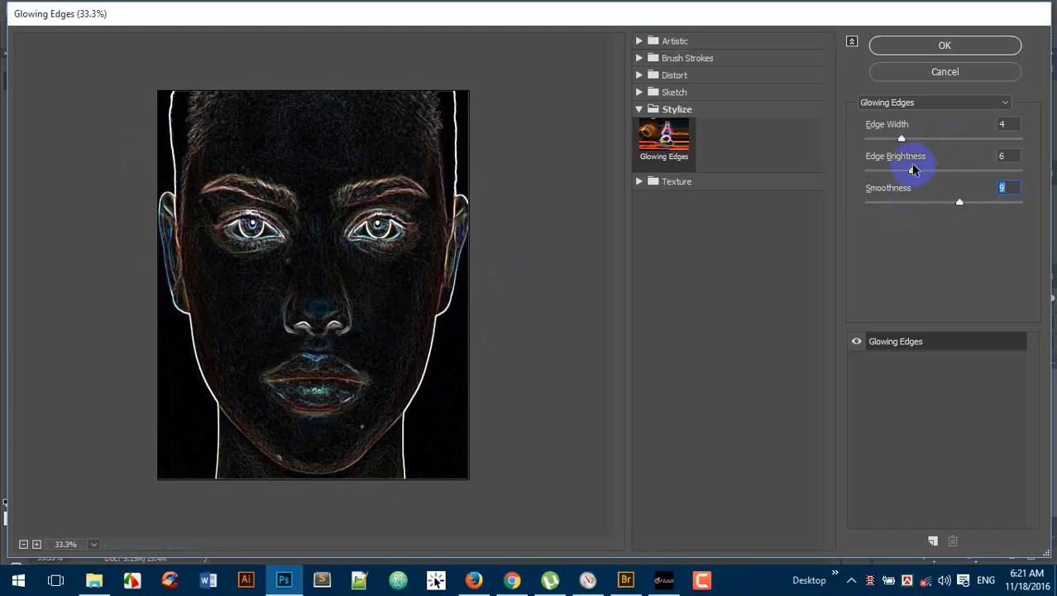
pyautogui.moveTo(912, 171); pyautogui.dragTo(945, 170)
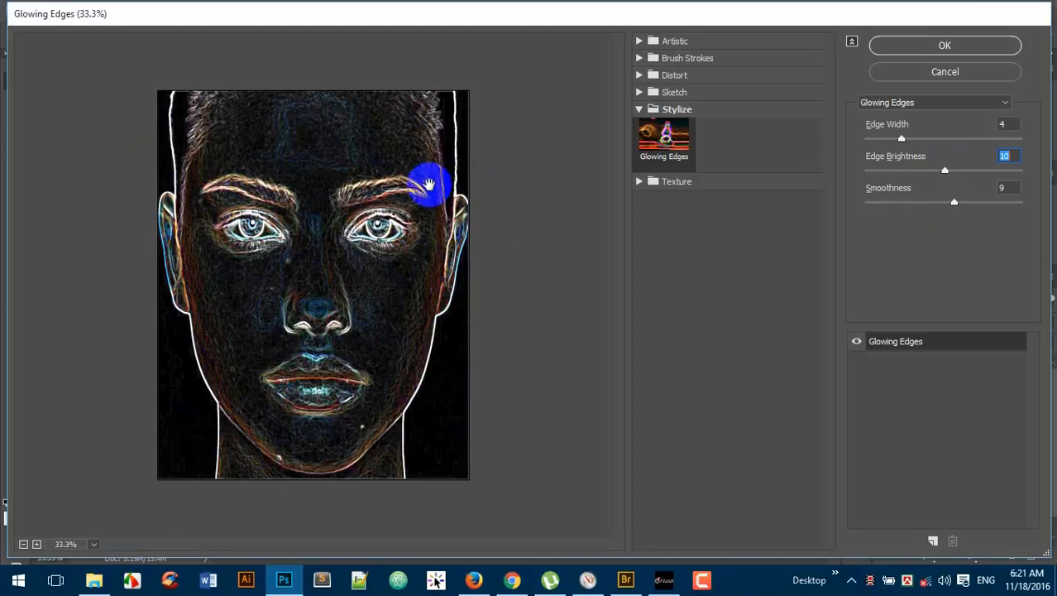
pyautogui.moveTo(954, 203); pyautogui.dragTo(968, 204)
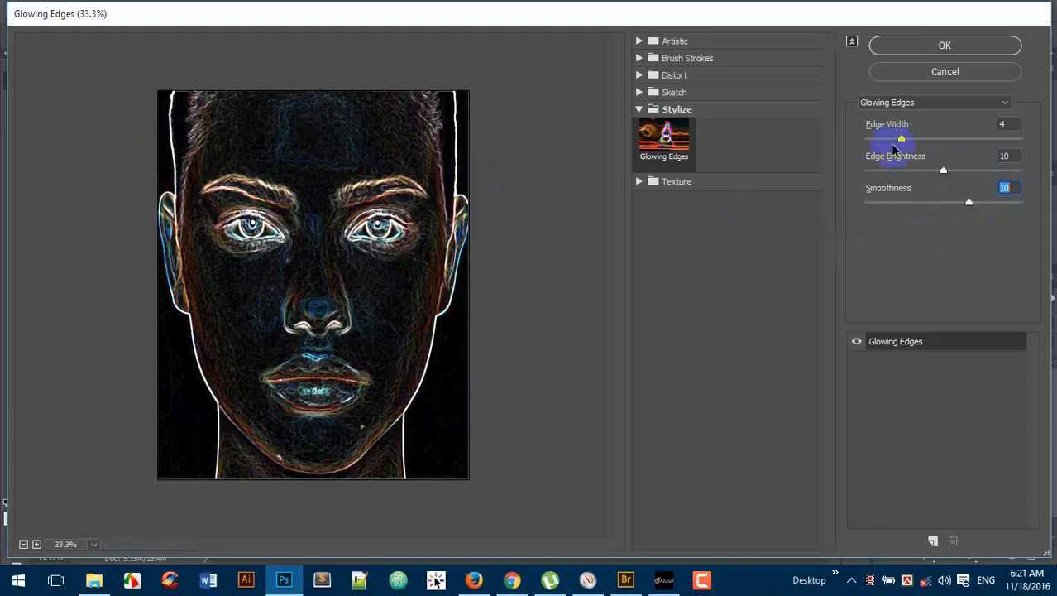
pyautogui.moveTo(909, 140); pyautogui.dragTo(905, 137)
pyautogui.click(927, 55)
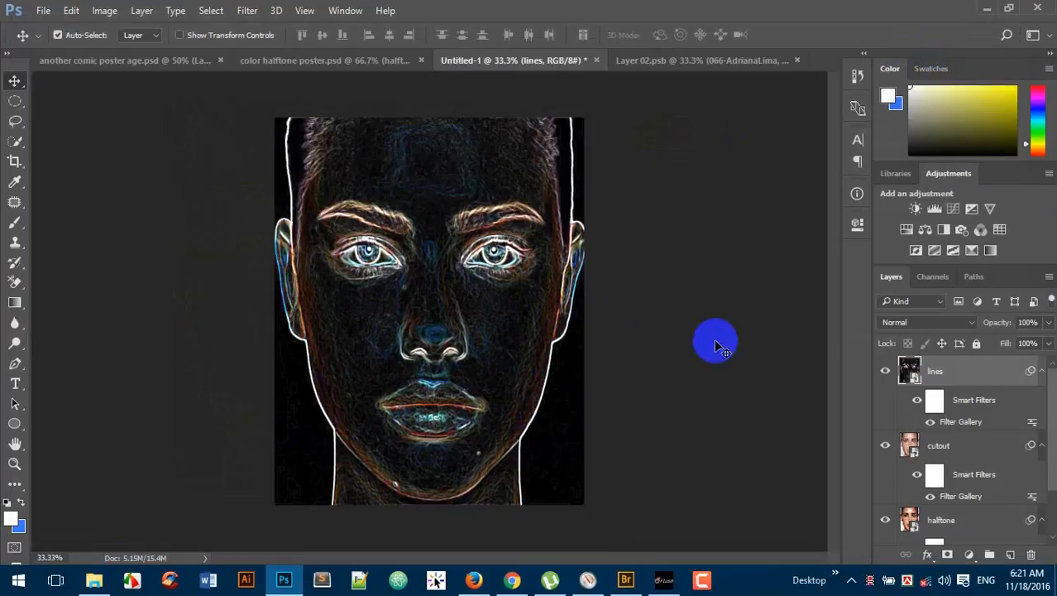
# Set the background colour to black (000000)
pyautogui.click(248, 10)
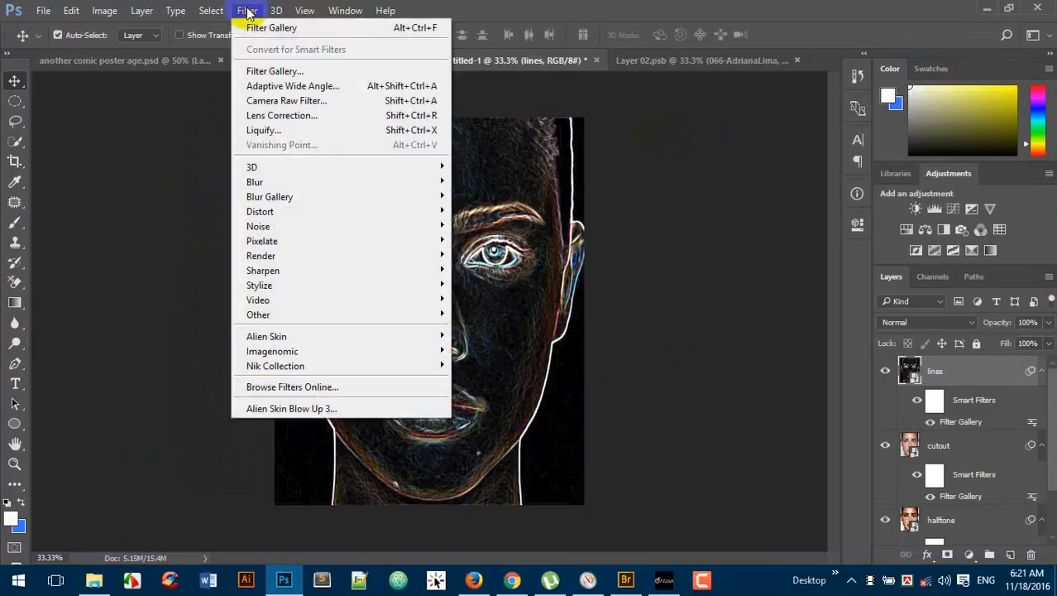
pyautogui.click(194, 263)
pyautogui.click(16, 526)
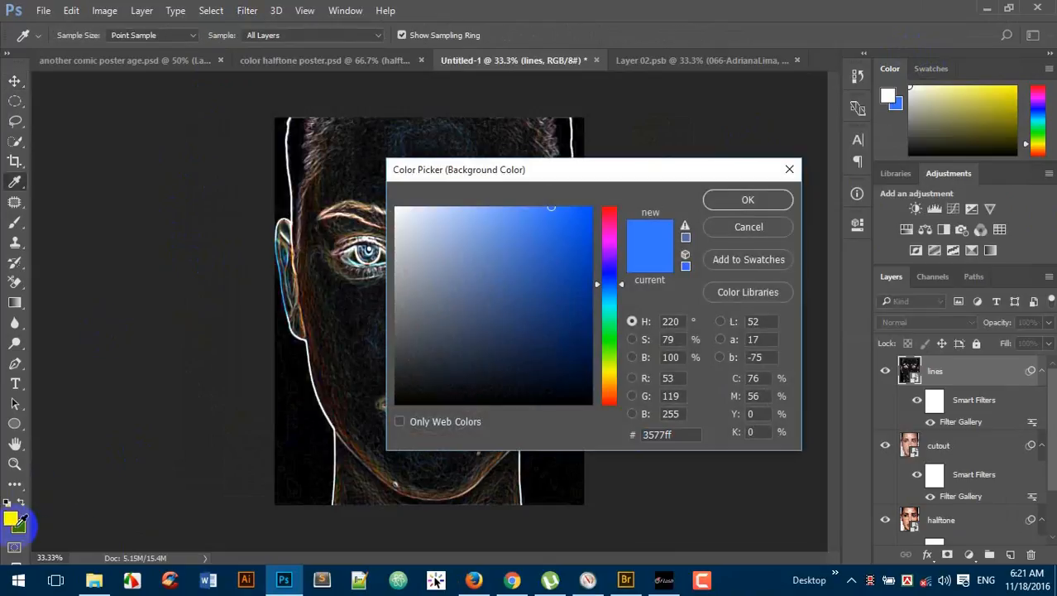
pyautogui.moveTo(520, 338); pyautogui.dragTo(366, 430)
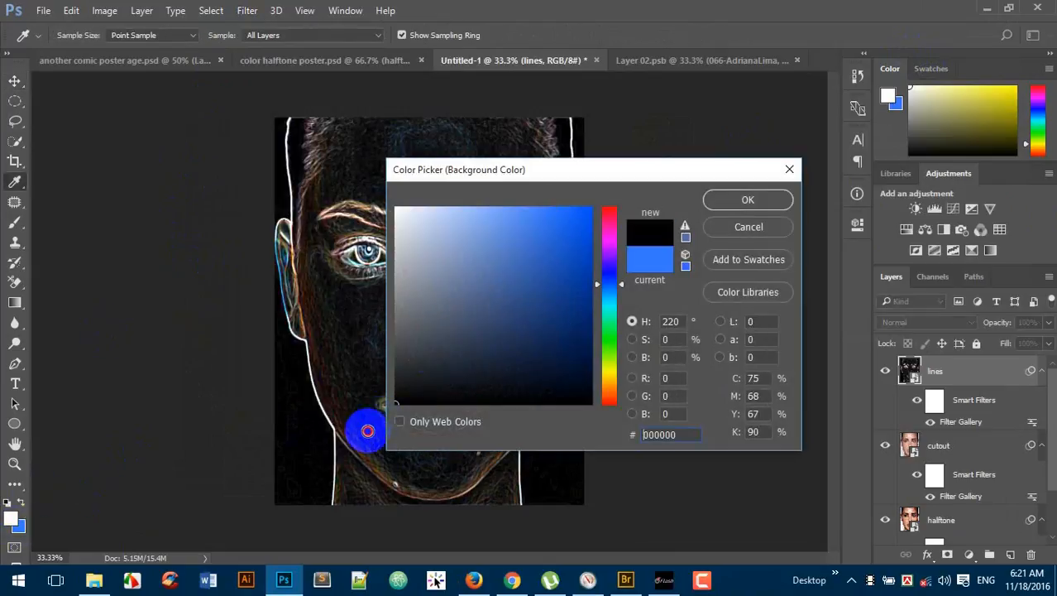
pyautogui.click(738, 197)
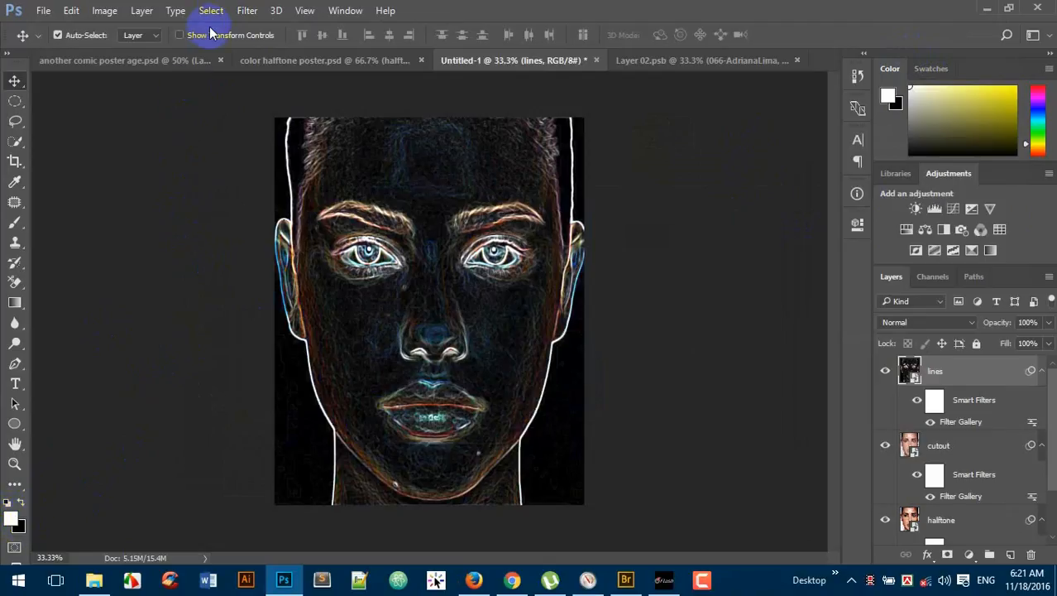
# Preview the Torn Edges sketch effect on the lines layer with the whole face in view, and cancel it
pyautogui.click(248, 11)
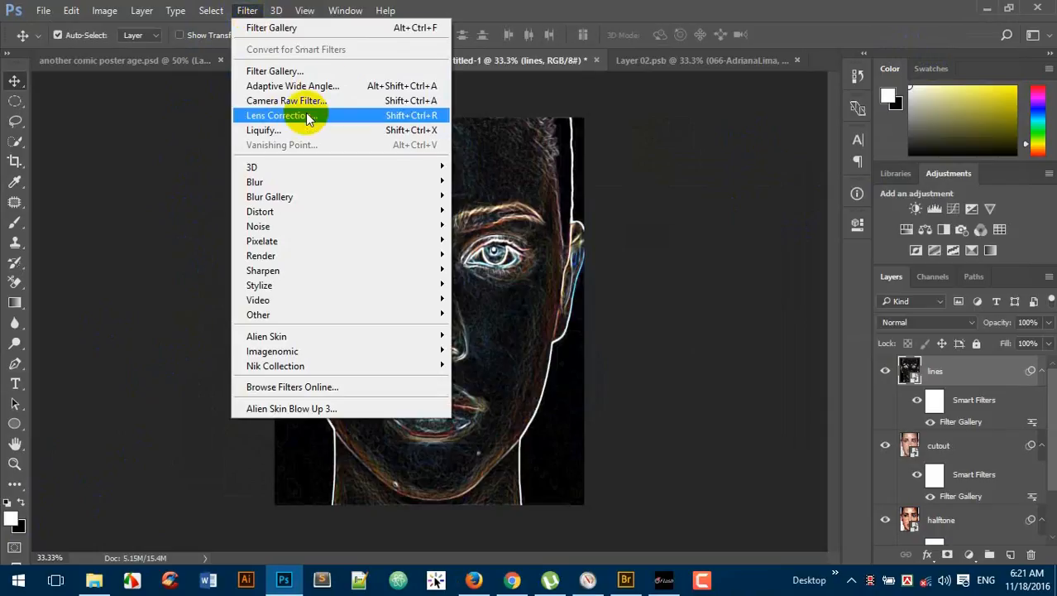
pyautogui.click(348, 73)
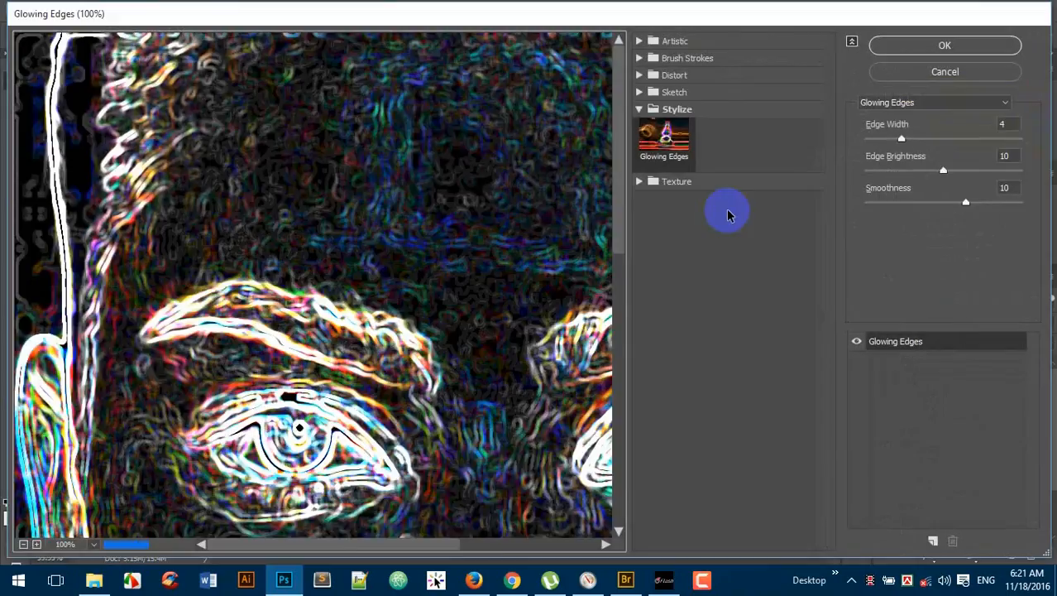
pyautogui.click(640, 110)
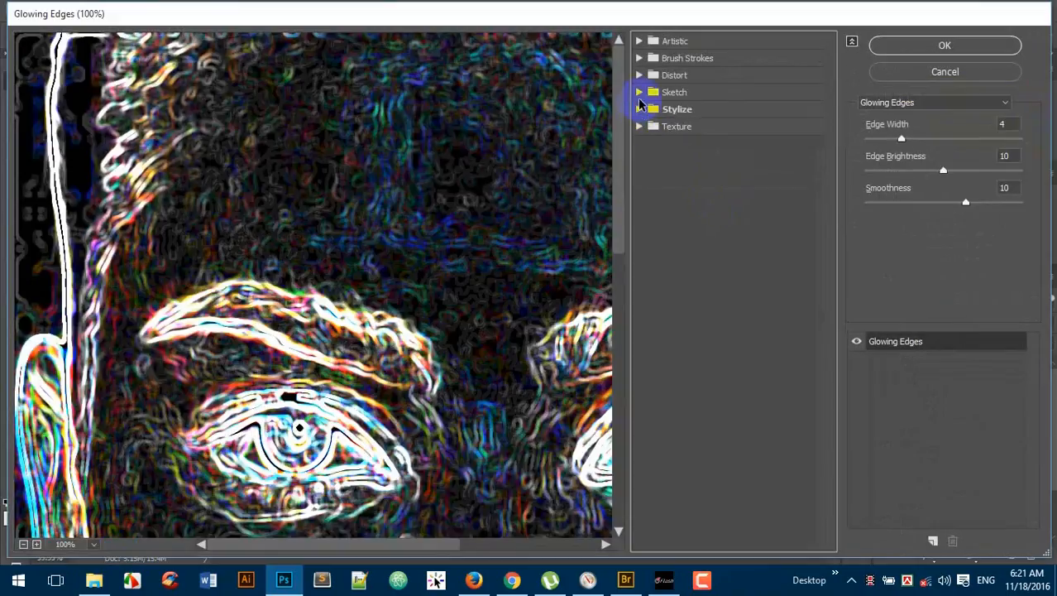
pyautogui.click(639, 93)
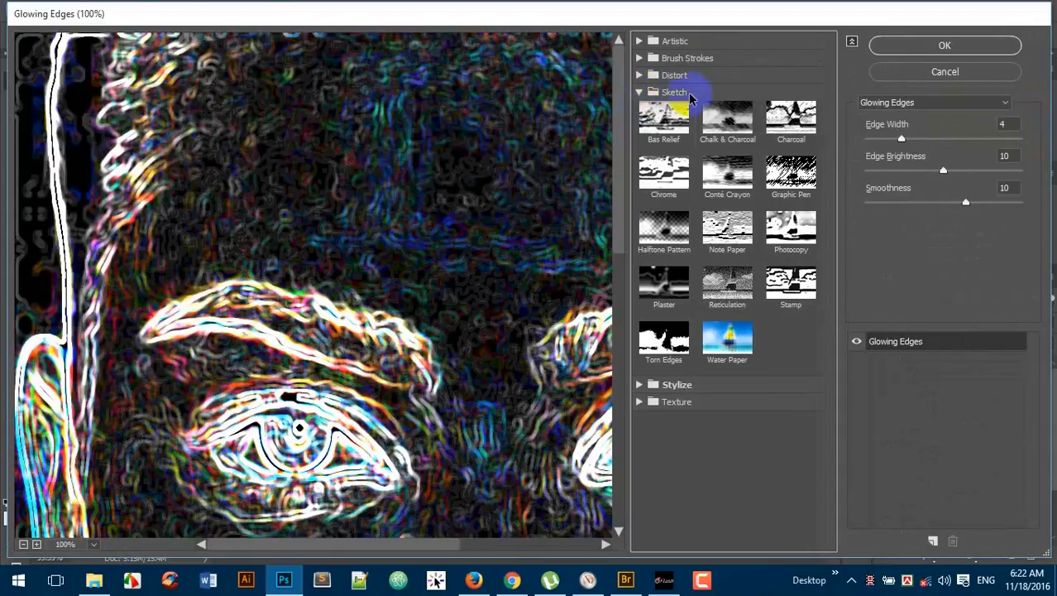
pyautogui.click(670, 339)
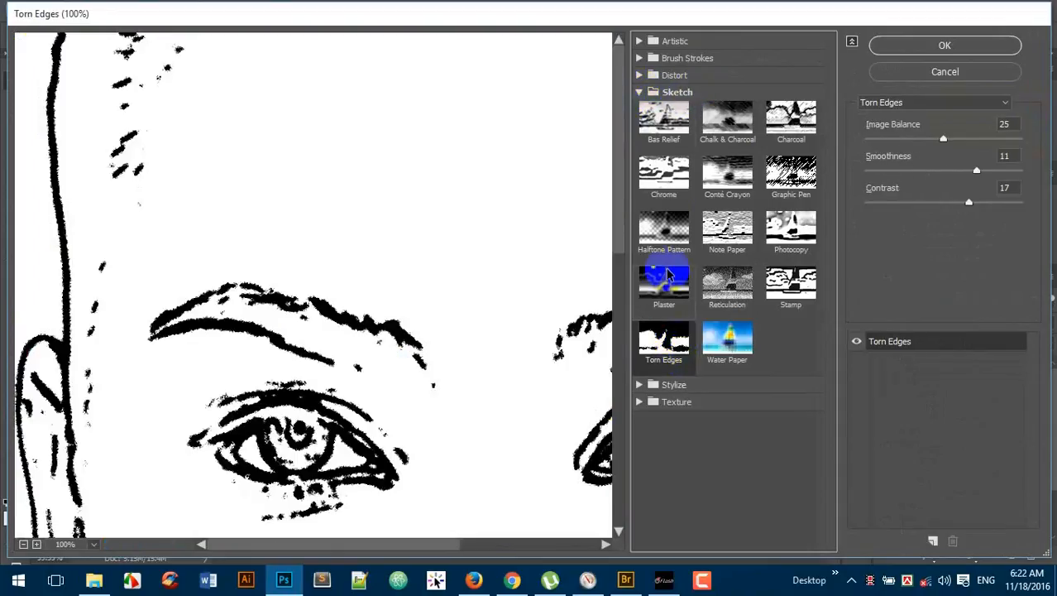
pyautogui.click(23, 543)
pyautogui.click(24, 544)
pyautogui.click(23, 543)
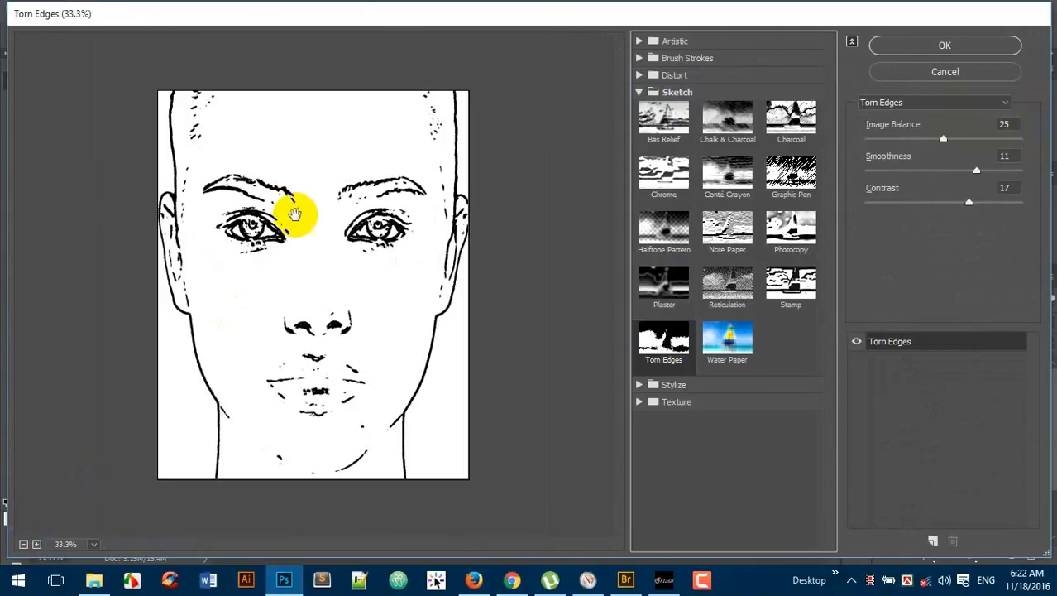
pyautogui.click(923, 71)
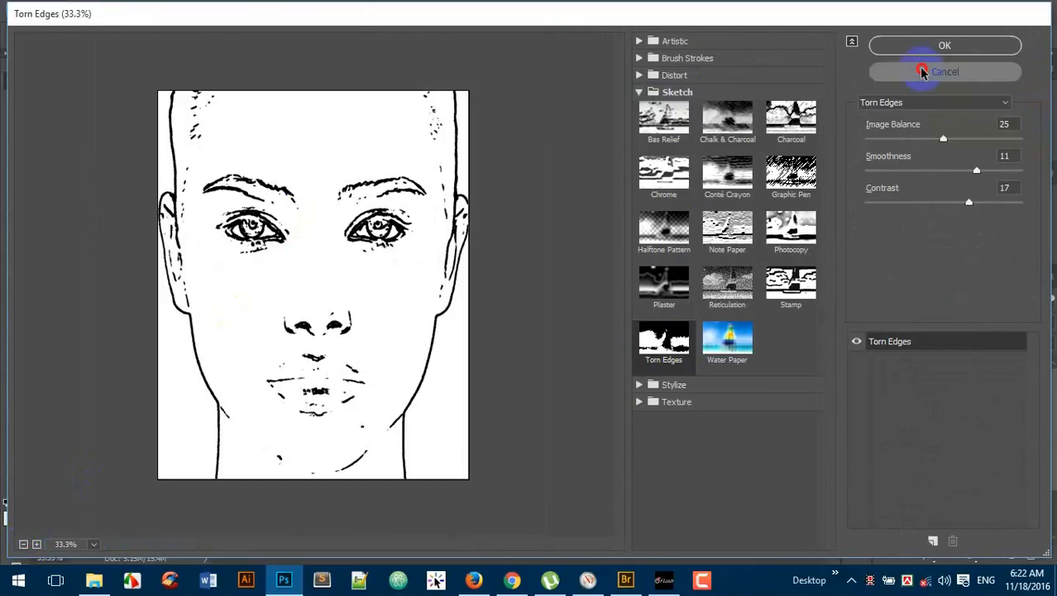
# Set the foreground colour to dark yellow (d1d100)
pyautogui.click(10, 519)
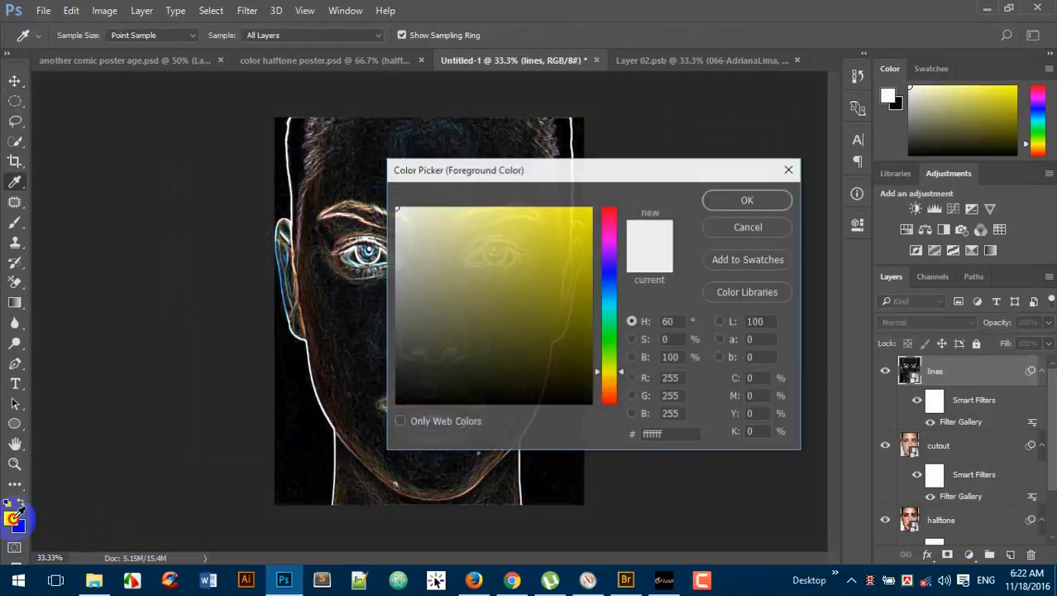
pyautogui.moveTo(498, 279); pyautogui.dragTo(590, 235)
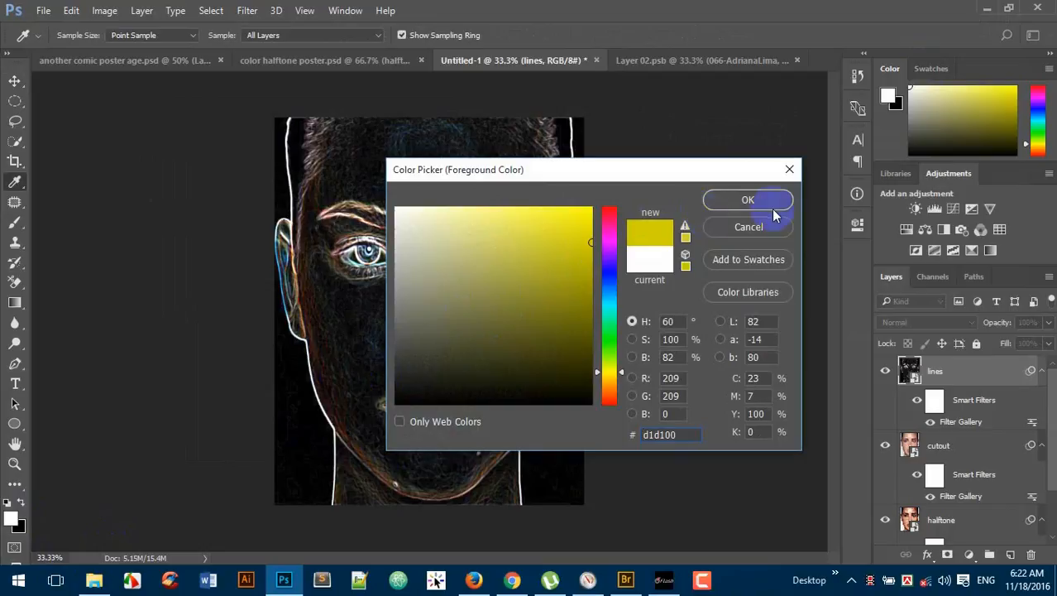
pyautogui.click(749, 200)
pyautogui.press('v')
# Preview Torn Edges on the lines layer with the yellow foreground colour, and cancel the filter
pyautogui.click(247, 11)
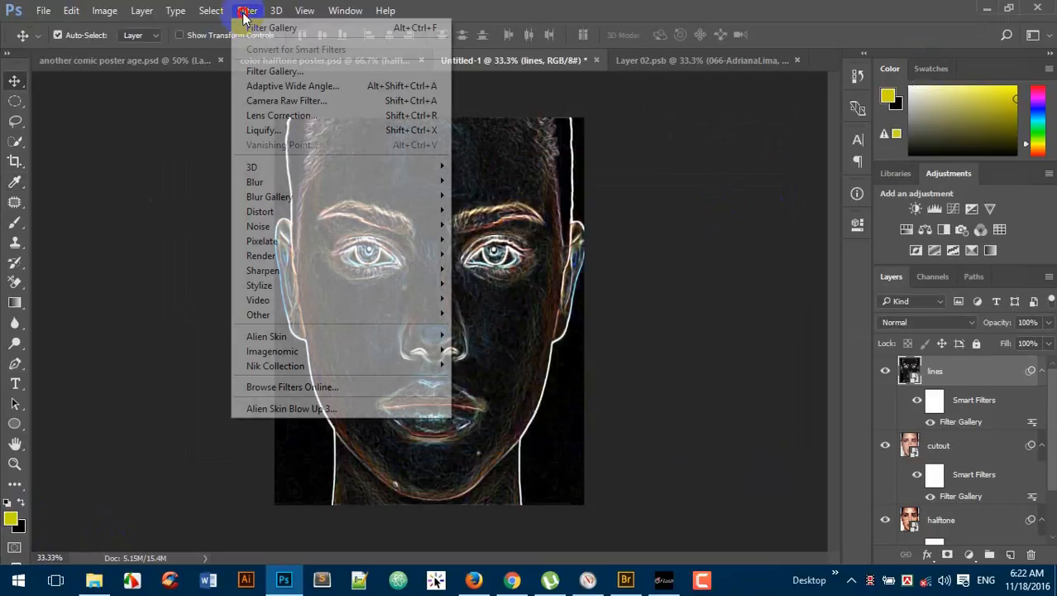
pyautogui.click(279, 73)
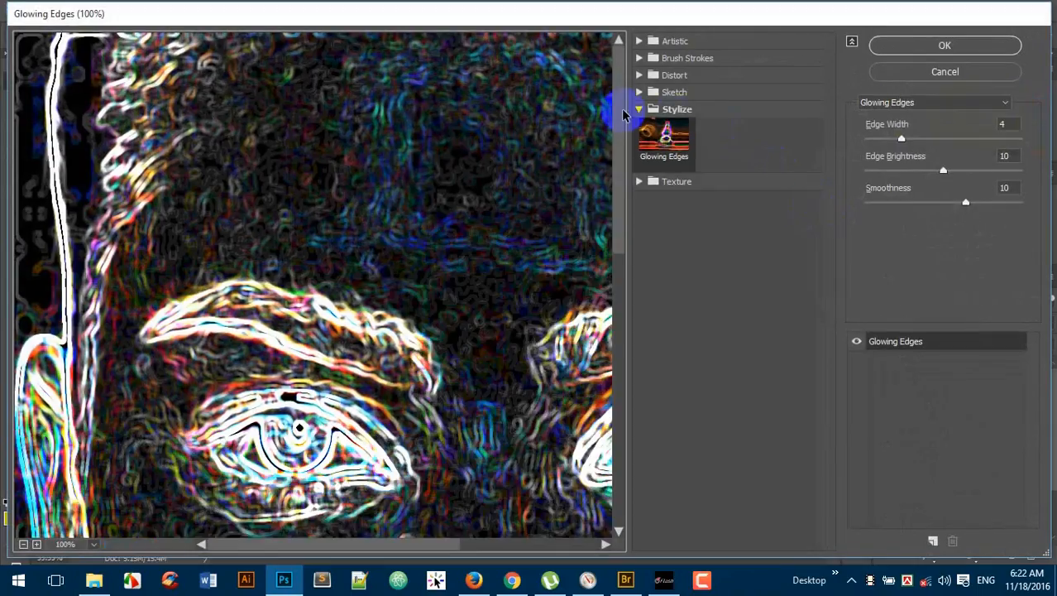
pyautogui.click(635, 110)
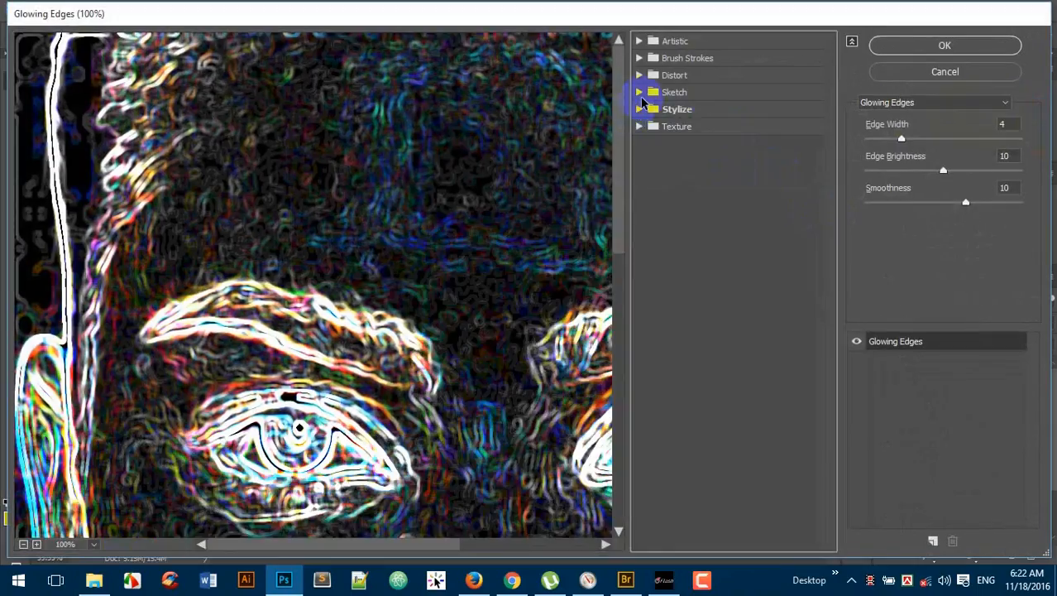
pyautogui.click(640, 92)
pyautogui.click(664, 338)
pyautogui.click(170, 224)
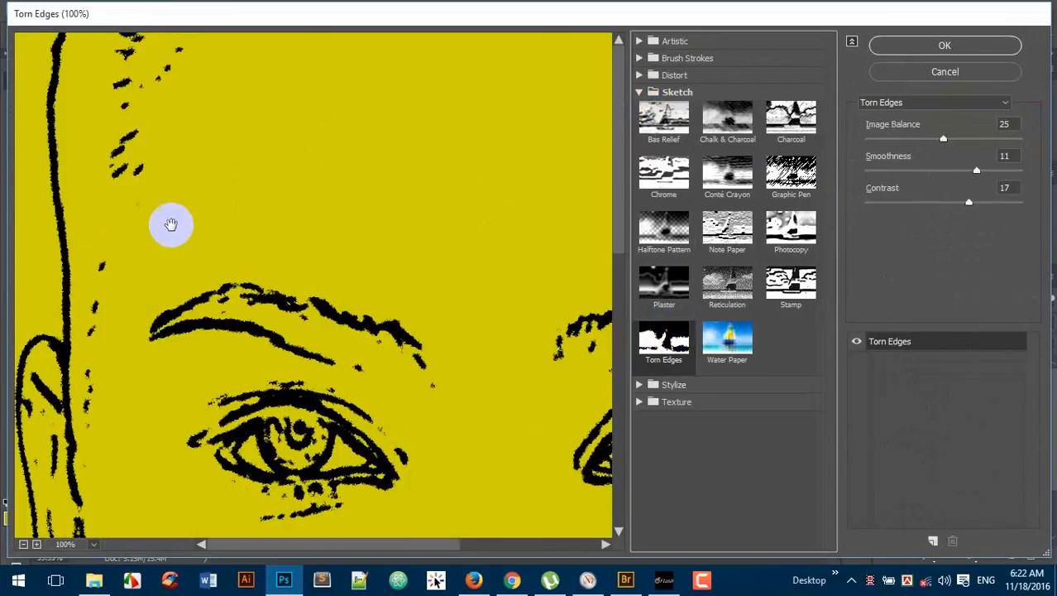
pyautogui.click(23, 543)
pyautogui.click(23, 544)
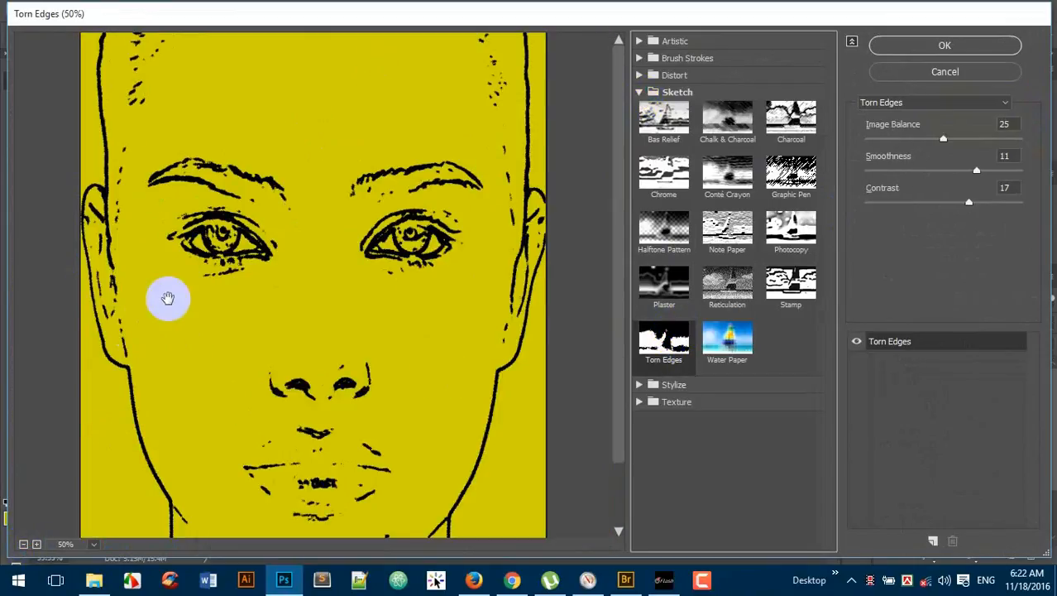
pyautogui.click(948, 75)
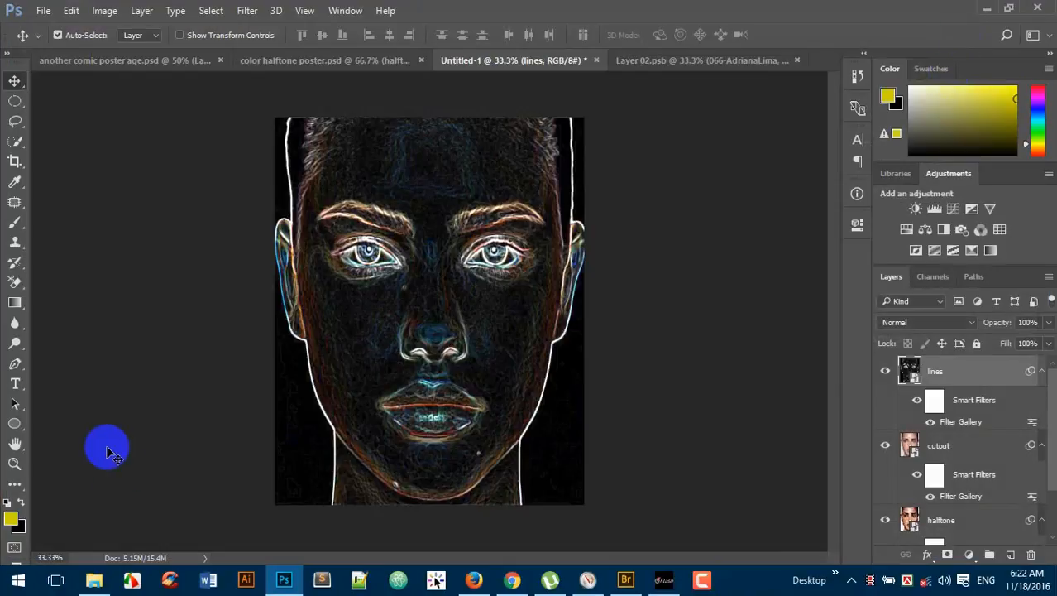
# Set the foreground colour back to white
pyautogui.click(11, 521)
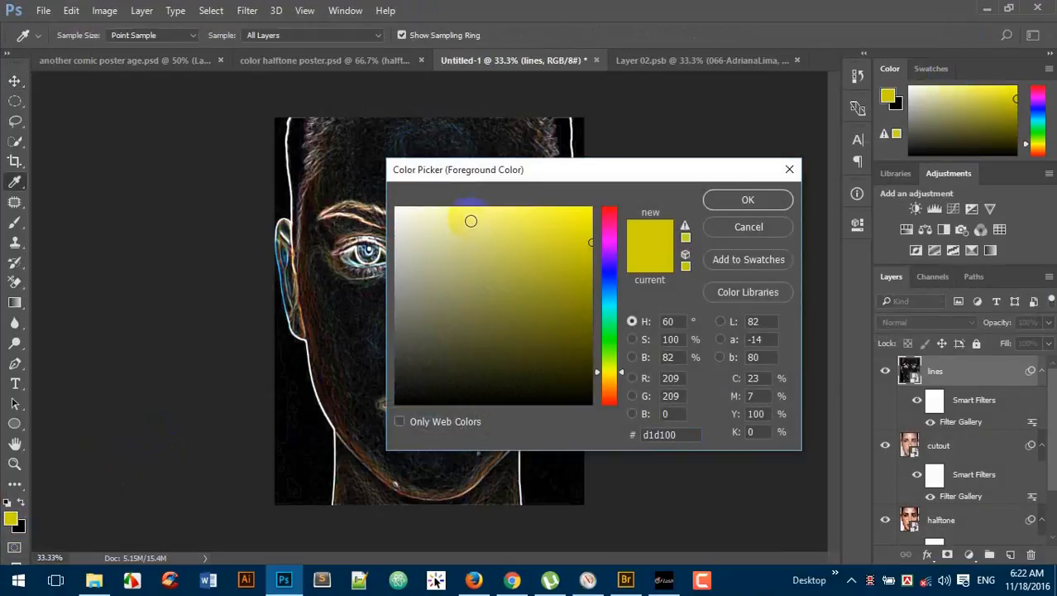
pyautogui.moveTo(470, 220); pyautogui.dragTo(354, 206)
pyautogui.click(742, 201)
pyautogui.press('v')
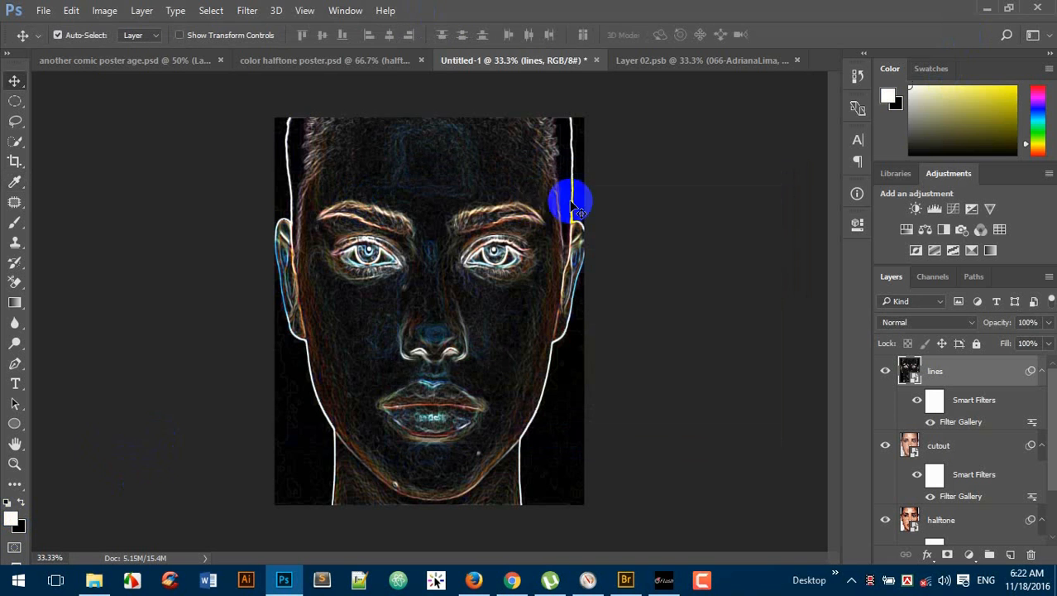
# Start a Torn Edges sketch filter on the lines layer from the Filter Gallery with the whole face in view
pyautogui.click(247, 11)
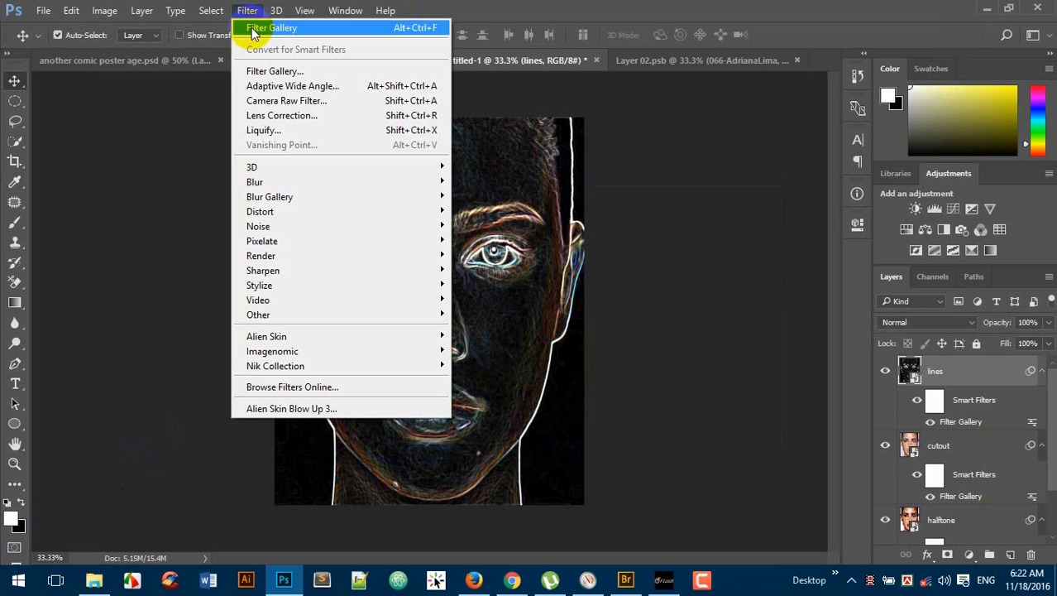
pyautogui.click(266, 70)
pyautogui.click(674, 180)
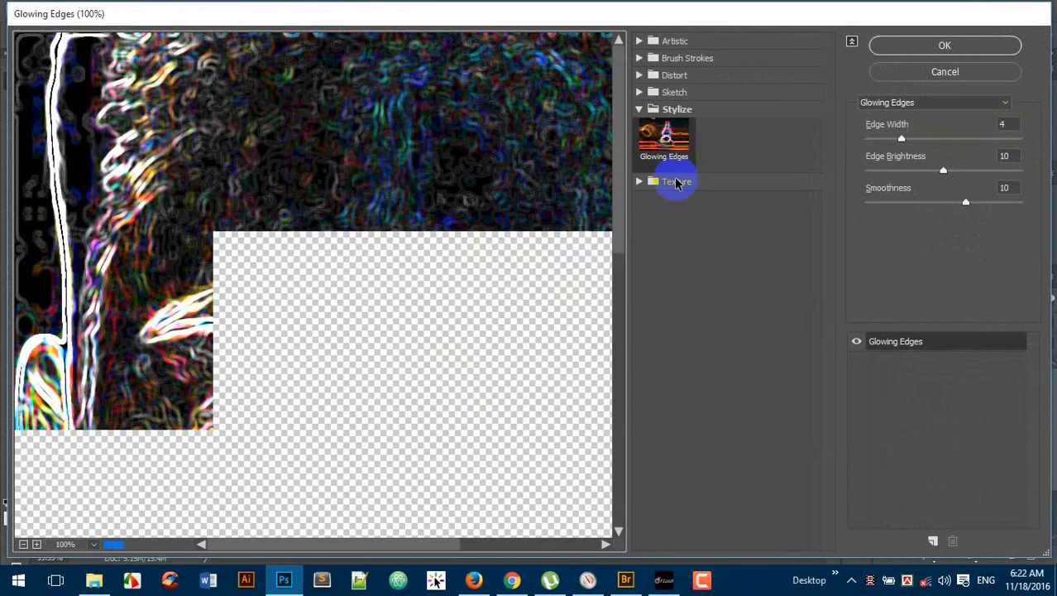
pyautogui.click(639, 93)
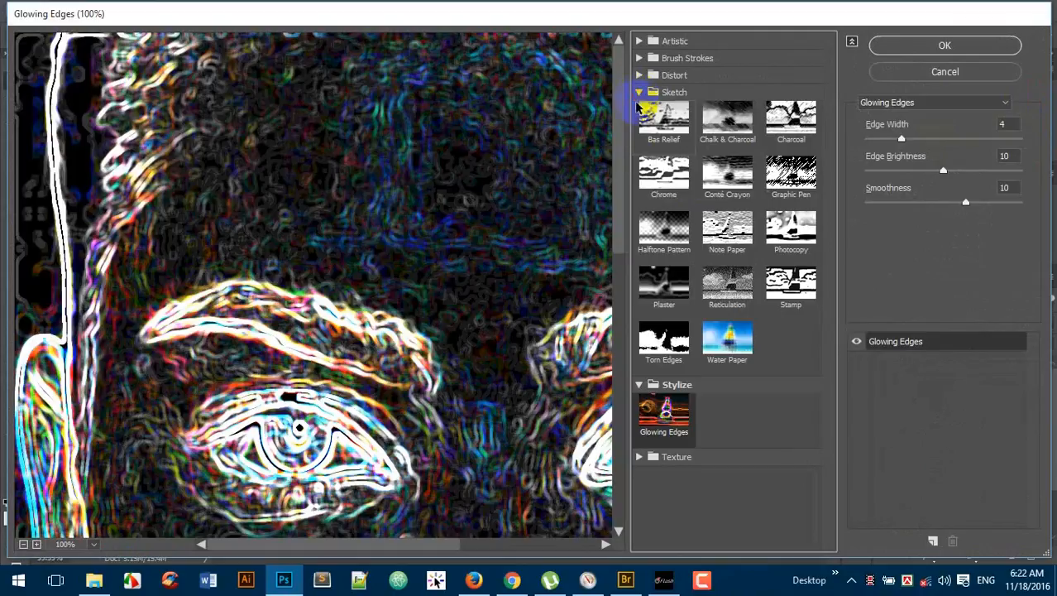
pyautogui.click(680, 351)
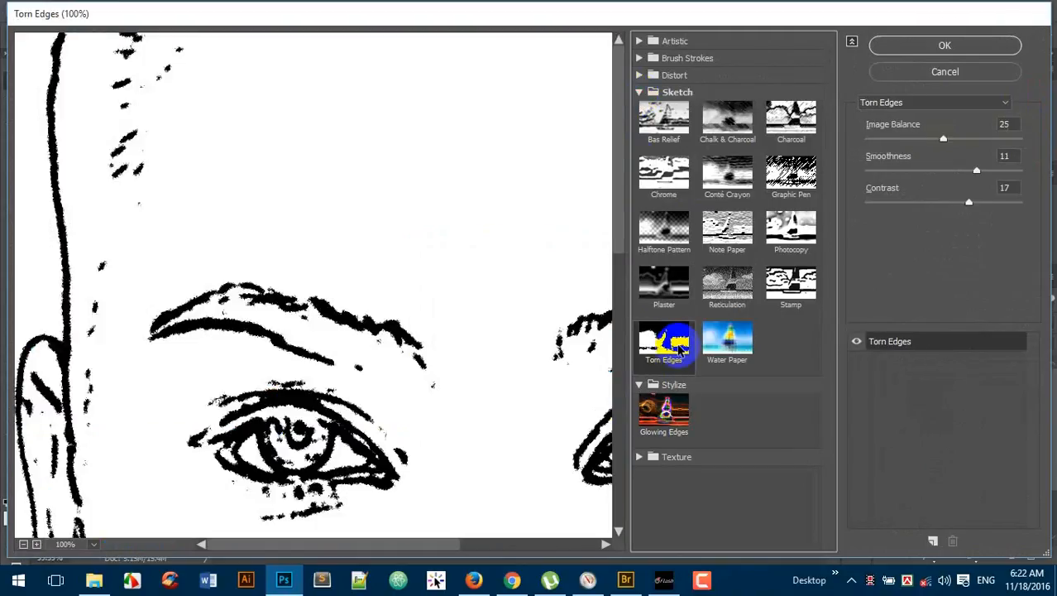
pyautogui.click(23, 543)
pyautogui.click(23, 543)
pyautogui.click(23, 544)
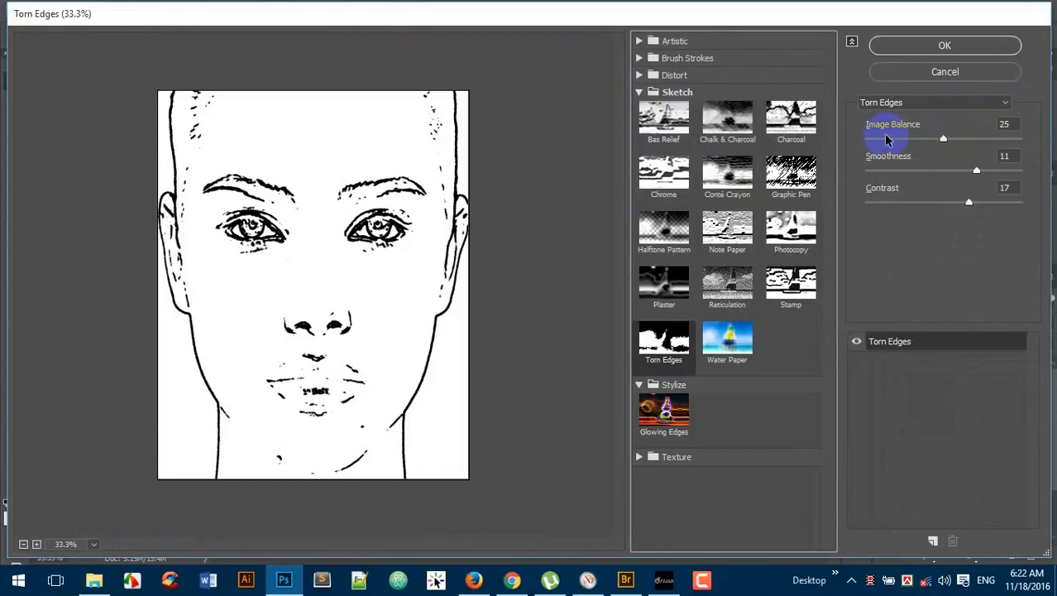
# Set Torn Edges to image balance 9, smoothness 12 and contrast 17, and apply the filter
pyautogui.moveTo(945, 142); pyautogui.dragTo(922, 141)
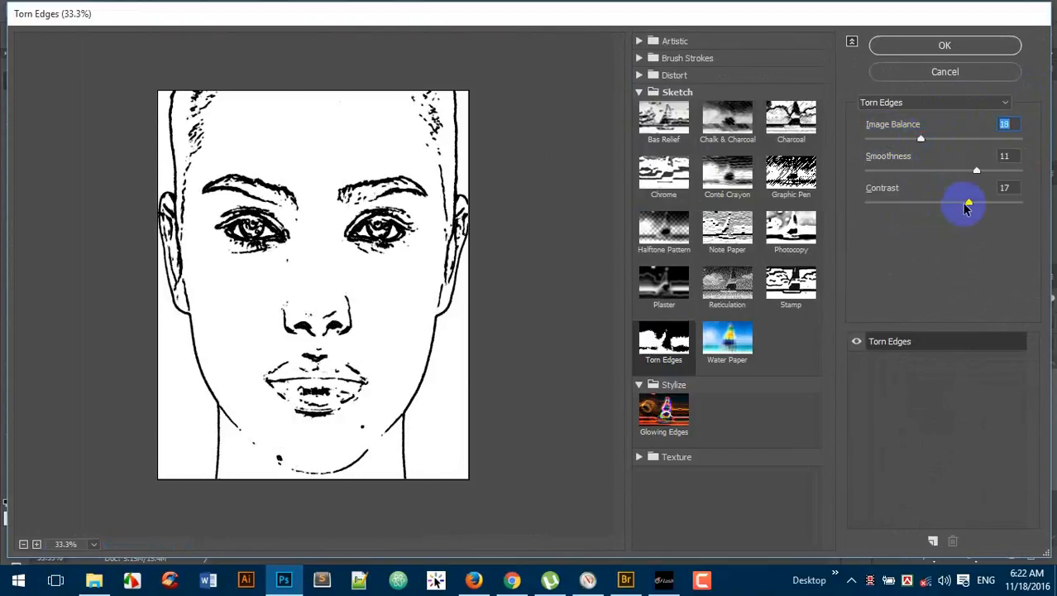
pyautogui.moveTo(978, 173); pyautogui.dragTo(993, 177)
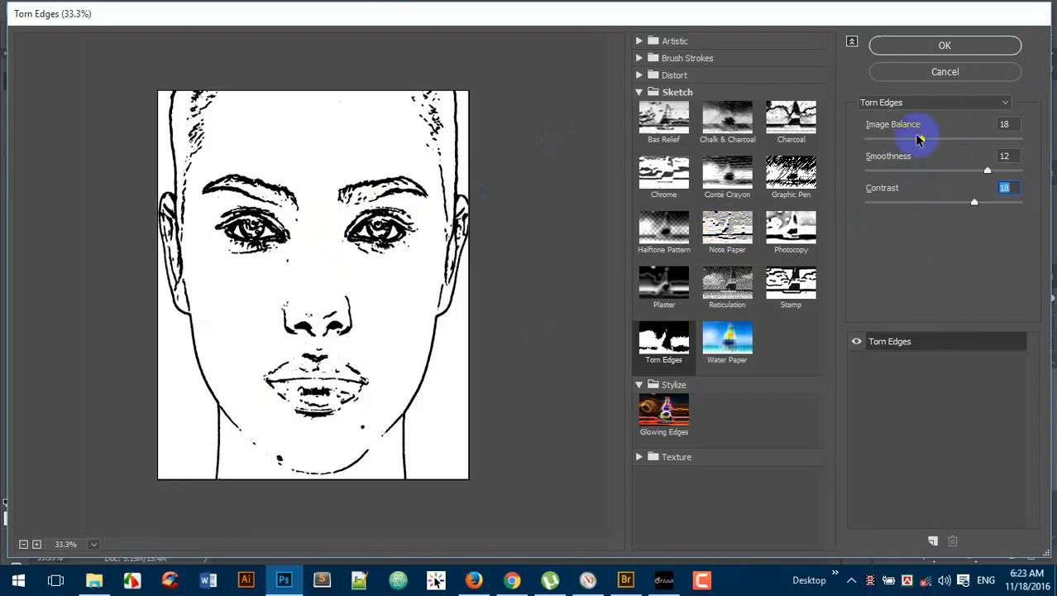
pyautogui.moveTo(924, 142); pyautogui.dragTo(910, 142)
pyautogui.moveTo(905, 143); pyautogui.dragTo(895, 143)
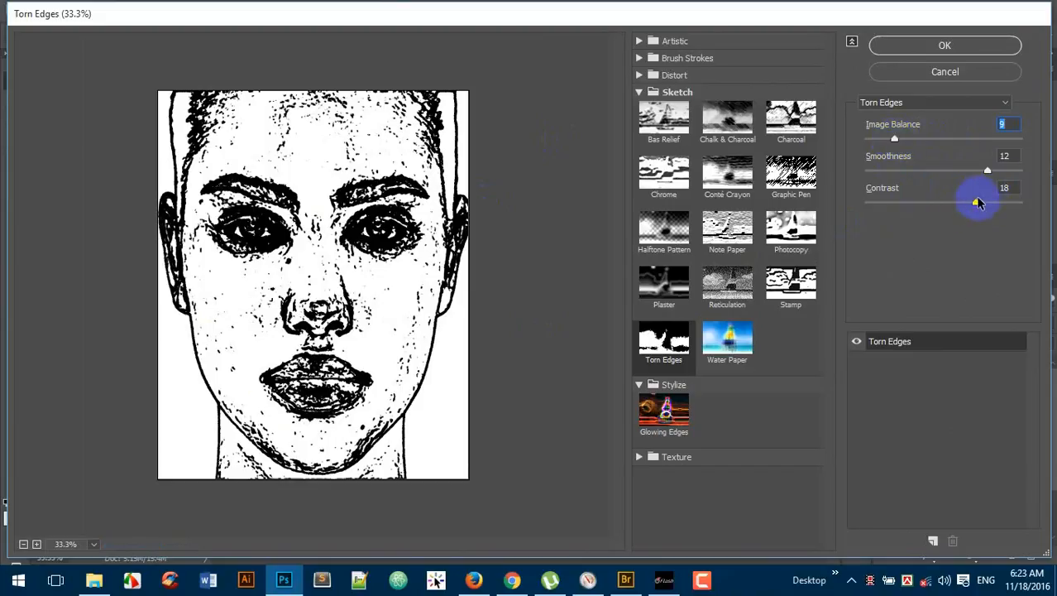
pyautogui.moveTo(977, 202); pyautogui.dragTo(983, 202)
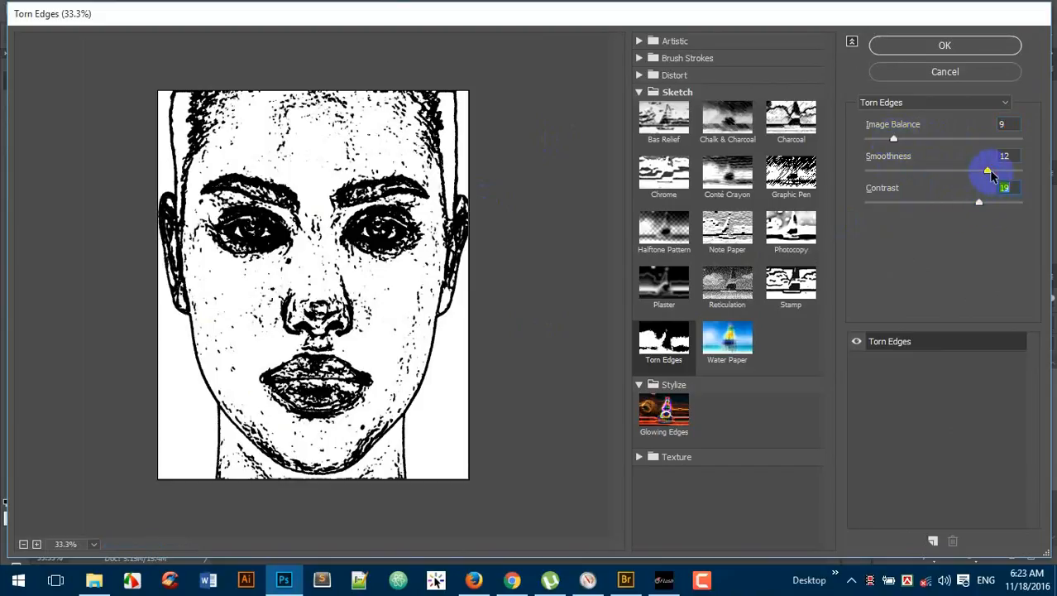
pyautogui.moveTo(980, 206)
pyautogui.mouseDown()
pyautogui.moveTo(957, 206)
pyautogui.moveTo(968, 205)
pyautogui.mouseUp()
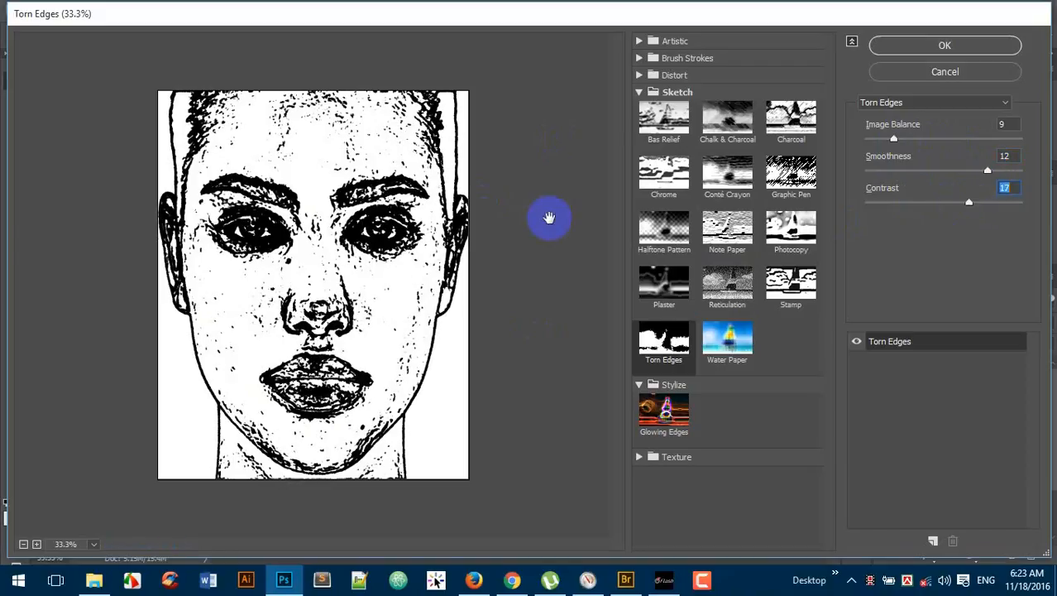
pyautogui.click(973, 45)
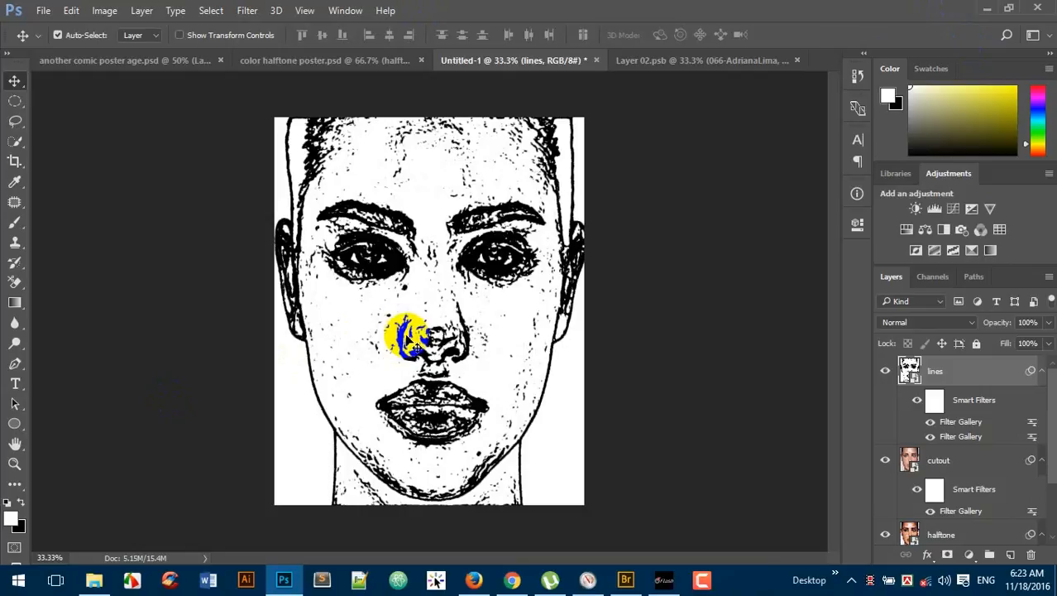
# Add a Gaussian Blur to the lines layer with a radius of 1.9 pixels
pyautogui.hotkey('ctrl', '+')
pyautogui.hotkey('ctrl', '+')
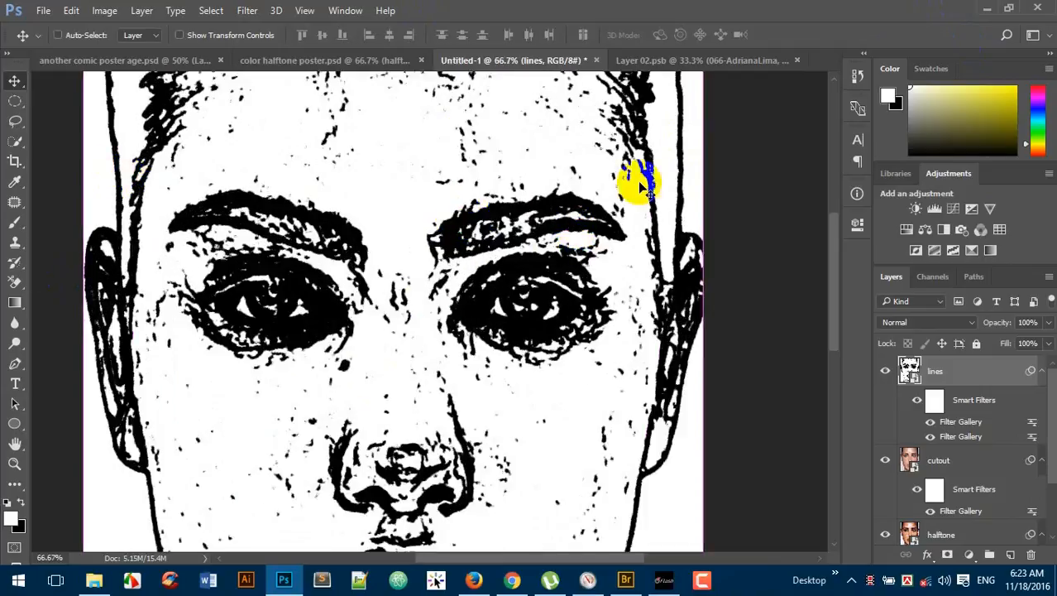
pyautogui.keyDown('ctrl'); pyautogui.keyDown('alt'); pyautogui.click(435, 216); pyautogui.keyUp('alt'); pyautogui.keyUp('ctrl')
pyautogui.keyDown('ctrl'); pyautogui.keyDown('alt'); pyautogui.click(437, 219); pyautogui.keyUp('alt'); pyautogui.keyUp('ctrl')
pyautogui.keyDown('ctrl'); pyautogui.keyDown('alt'); pyautogui.click(438, 220); pyautogui.keyUp('alt'); pyautogui.keyUp('ctrl')
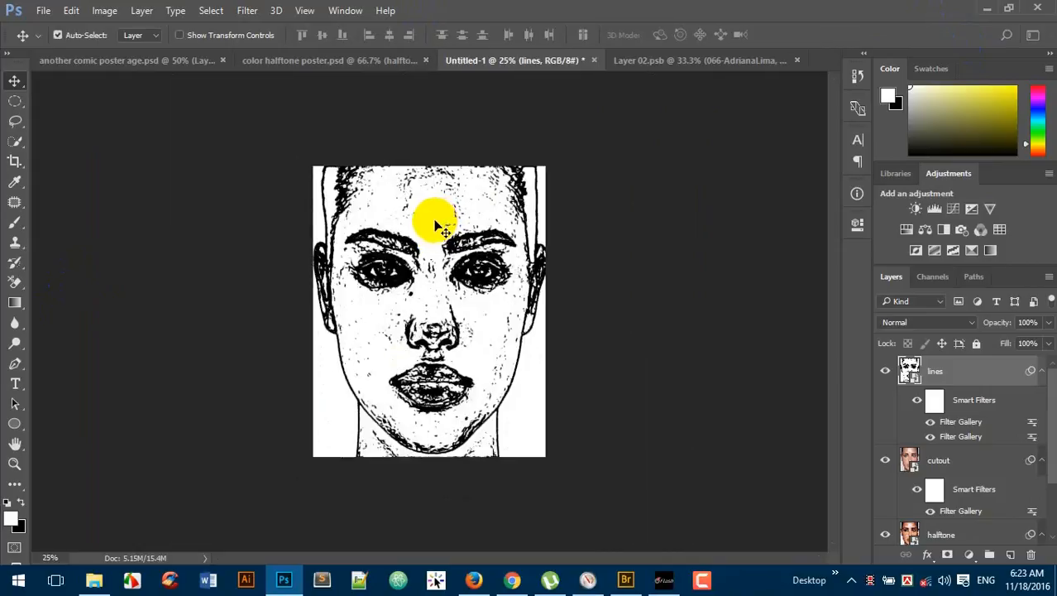
pyautogui.click(245, 12)
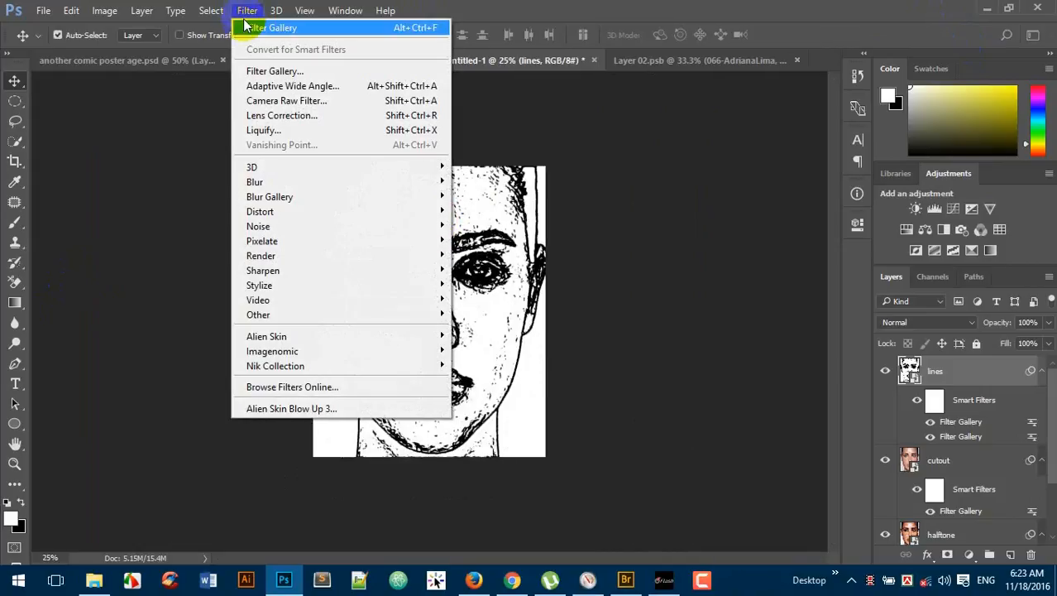
pyautogui.moveTo(286, 175)
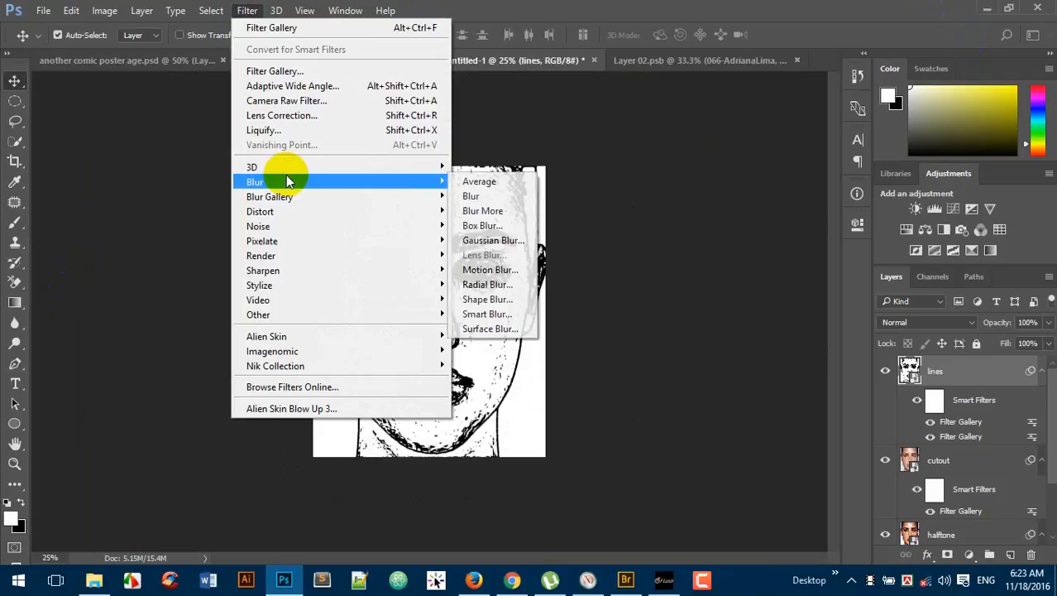
pyautogui.click(493, 240)
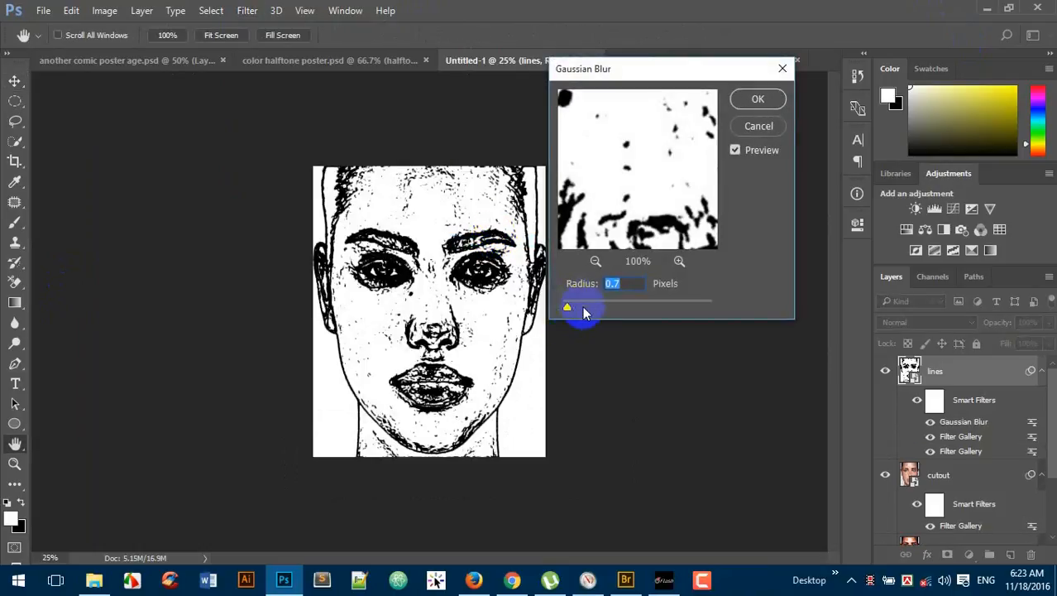
pyautogui.click(597, 262)
pyautogui.click(596, 261)
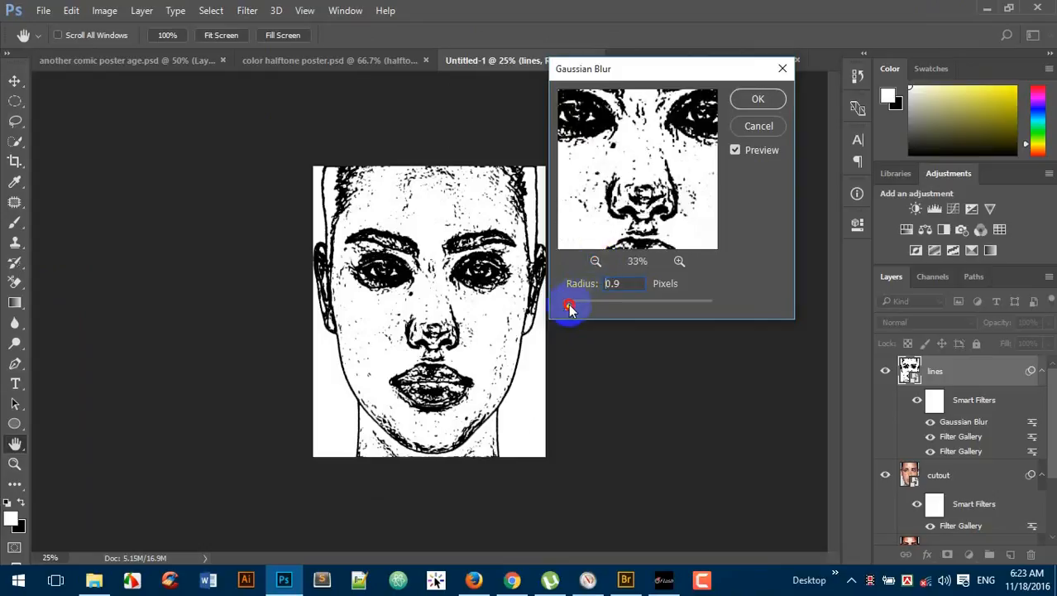
pyautogui.moveTo(573, 309); pyautogui.dragTo(576, 309)
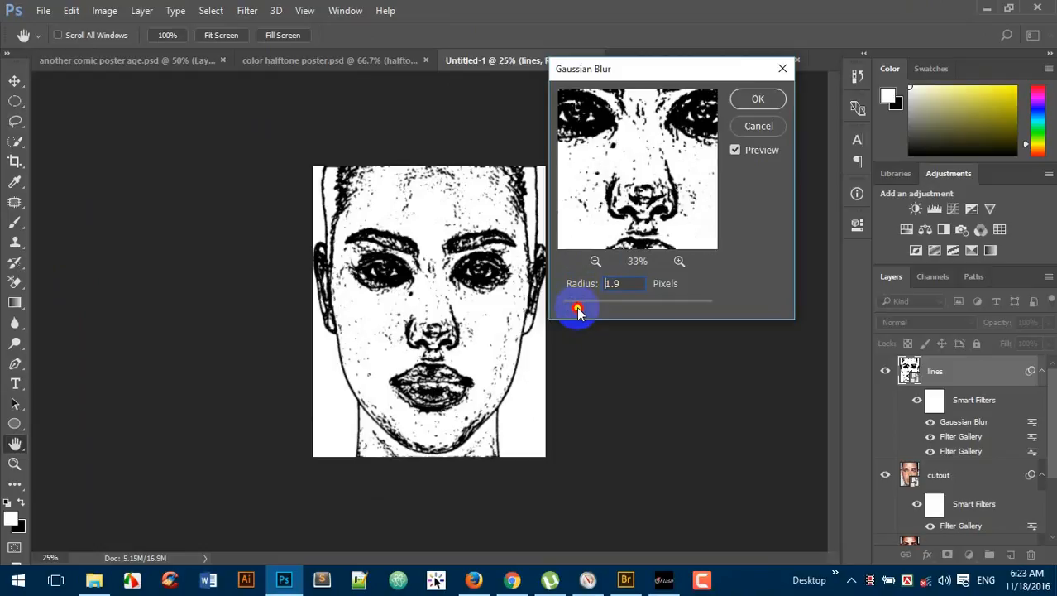
# Compare the lines with the Gaussian Blur preview off and on, and apply the blur
pyautogui.click(735, 152)
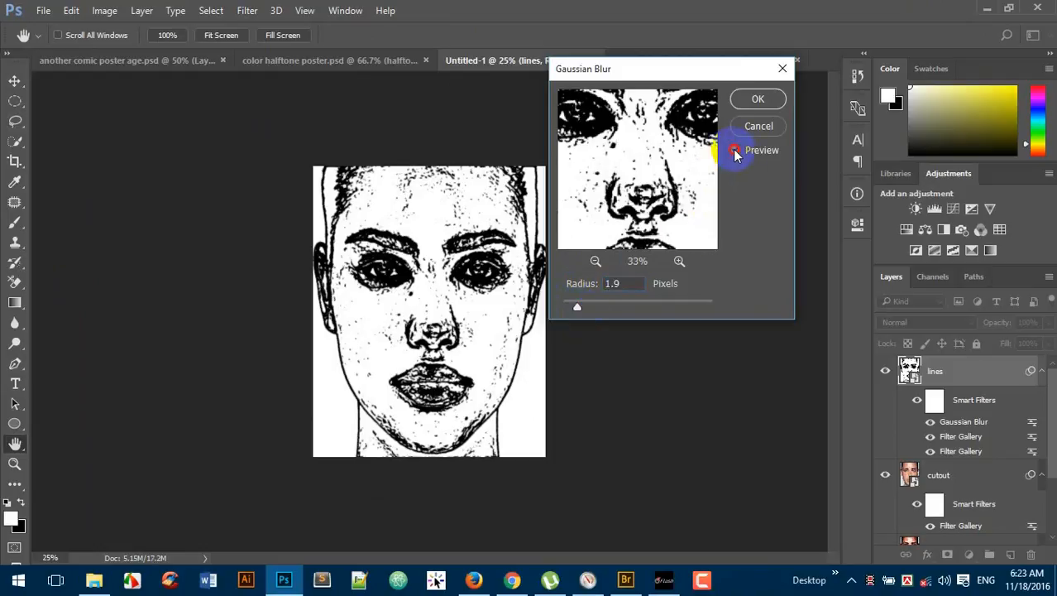
pyautogui.click(735, 151)
pyautogui.click(736, 151)
pyautogui.click(735, 152)
pyautogui.click(735, 152)
pyautogui.click(758, 99)
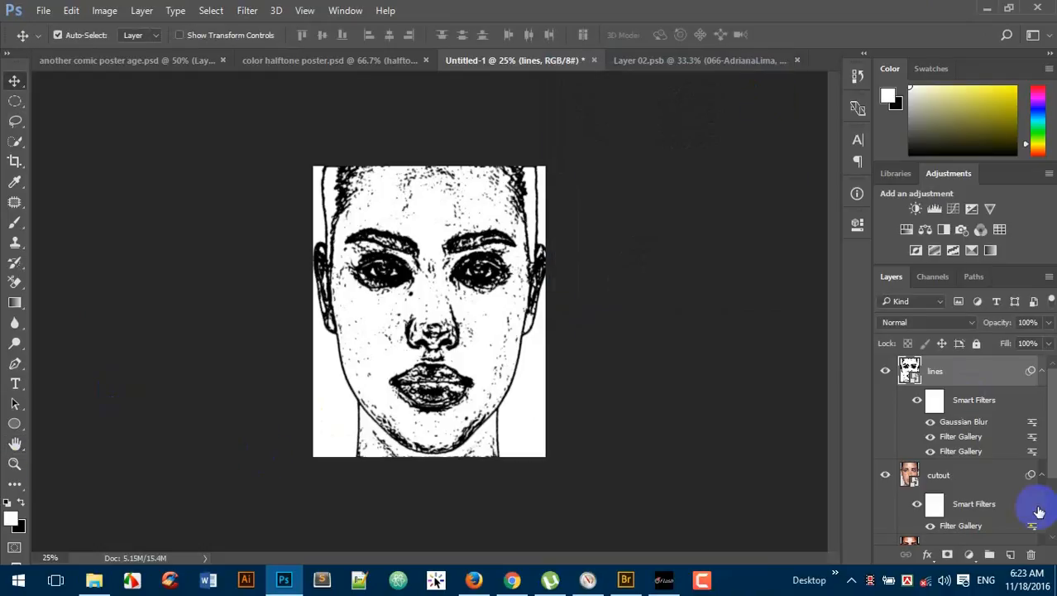
# Set the lines layer's blend mode to Multiply and compare the poster with the layer hidden and shown
pyautogui.click(914, 324)
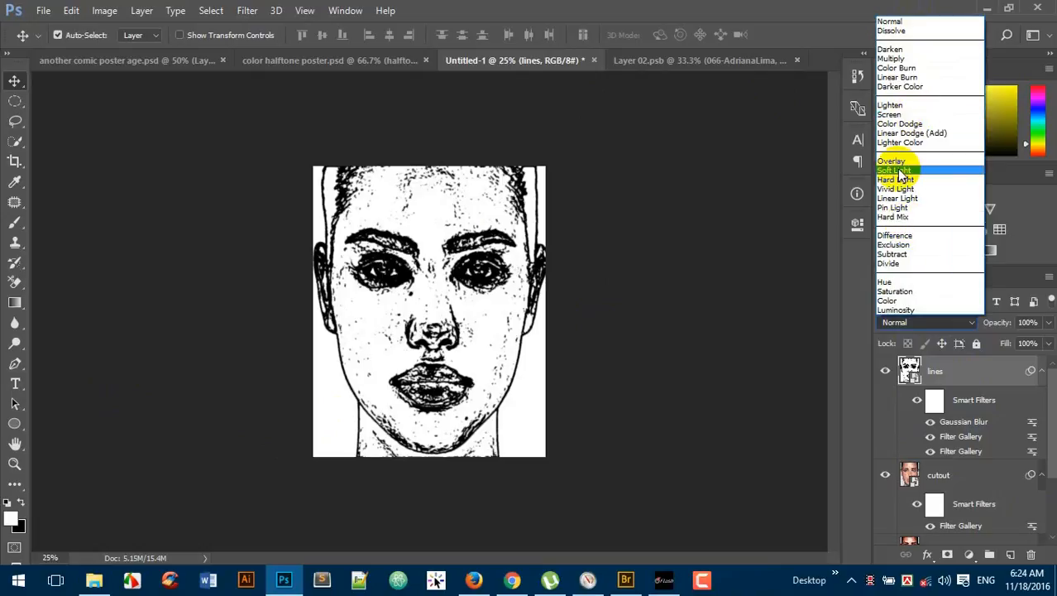
pyautogui.click(917, 59)
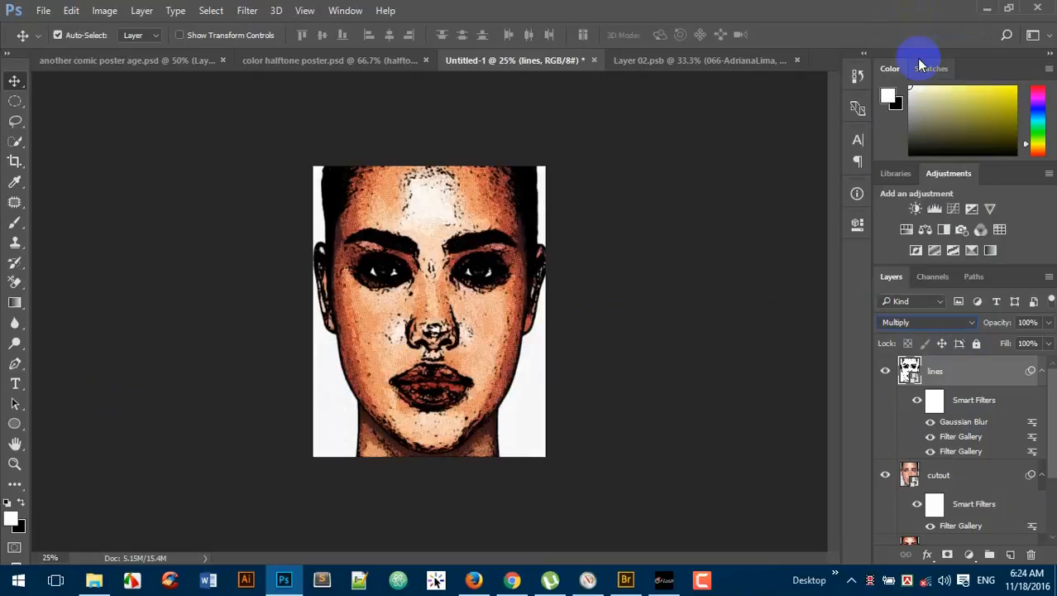
pyautogui.click(886, 372)
pyautogui.click(886, 373)
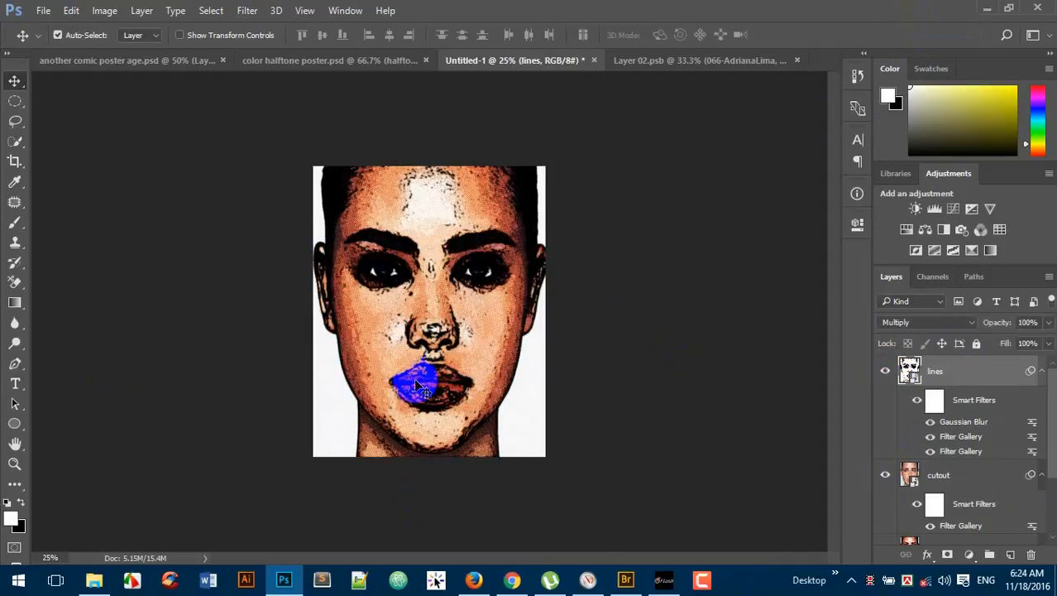
# Lower the lines layer's opacity to 75% and compare the poster with the layer hidden and shown
pyautogui.hotkey('ctrl', 'space')
pyautogui.click(443, 234)
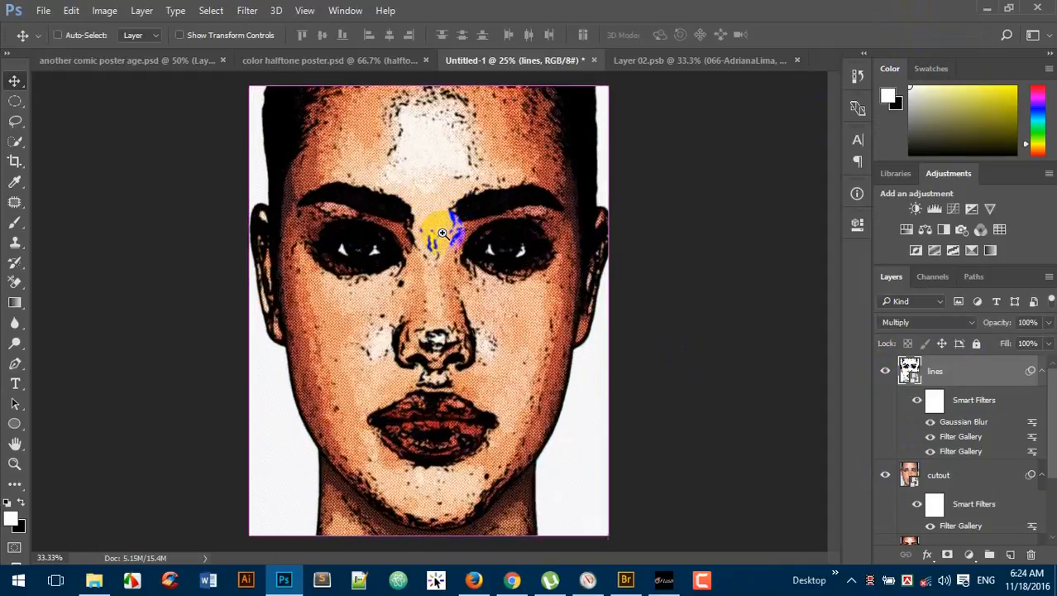
pyautogui.scroll(-3, 432, 306)
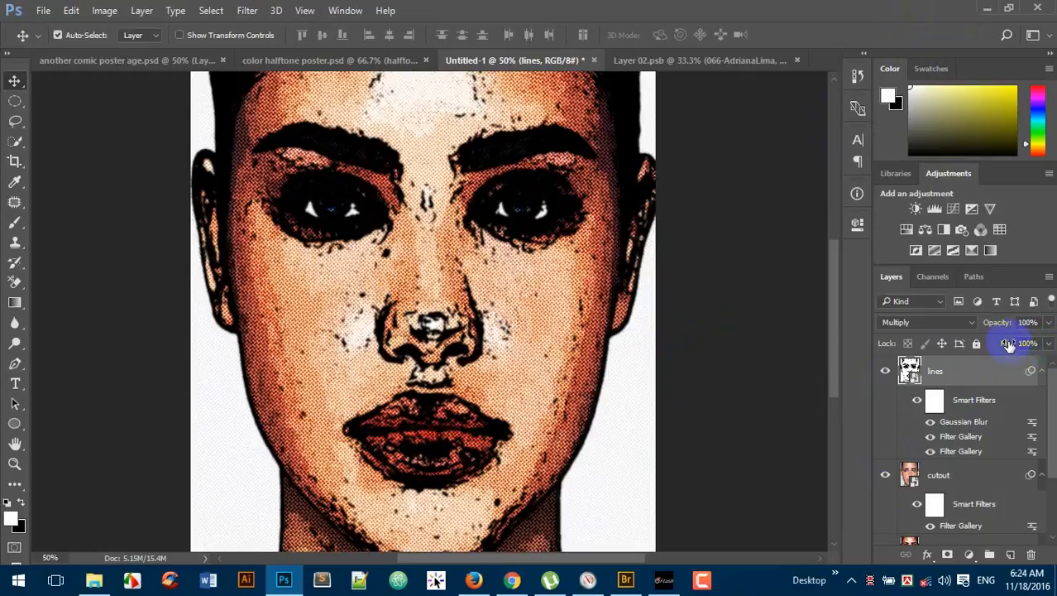
pyautogui.moveTo(1001, 324); pyautogui.dragTo(981, 327)
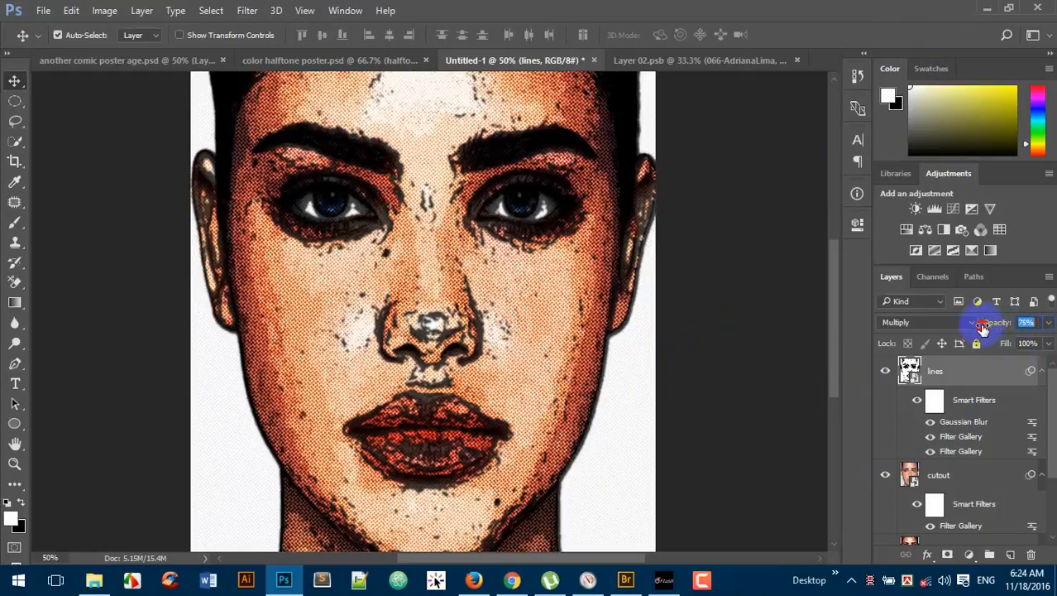
pyautogui.click(885, 371)
pyautogui.click(885, 371)
pyautogui.hotkey('alt', 'space')
pyautogui.keyDown('alt'); pyautogui.click(447, 309); pyautogui.keyUp('alt')
pyautogui.keyDown('alt'); pyautogui.click(443, 310); pyautogui.keyUp('alt')
pyautogui.hotkey('alt', 'space')
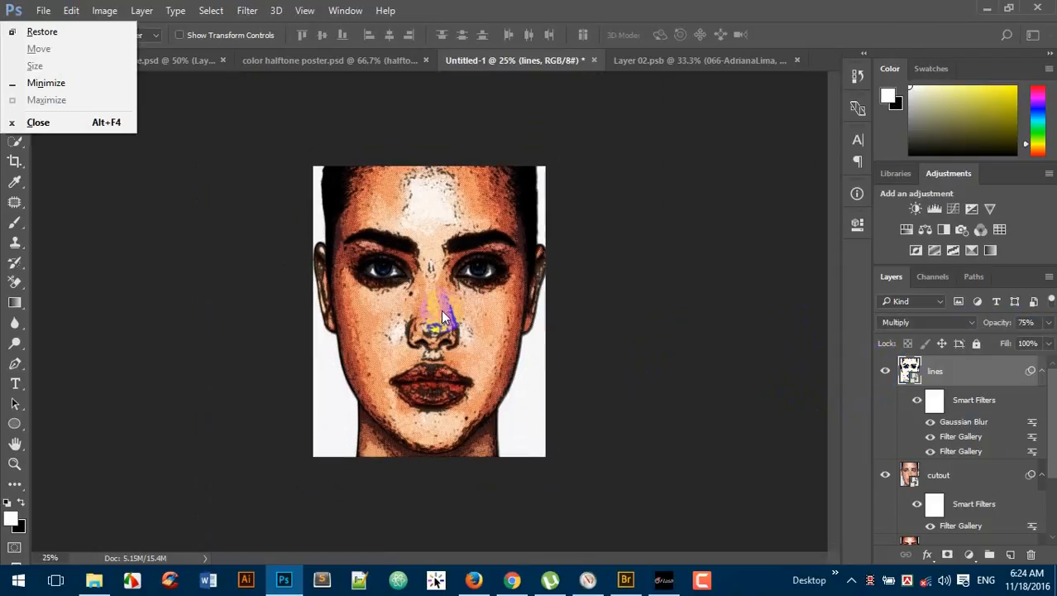
pyautogui.click(629, 304)
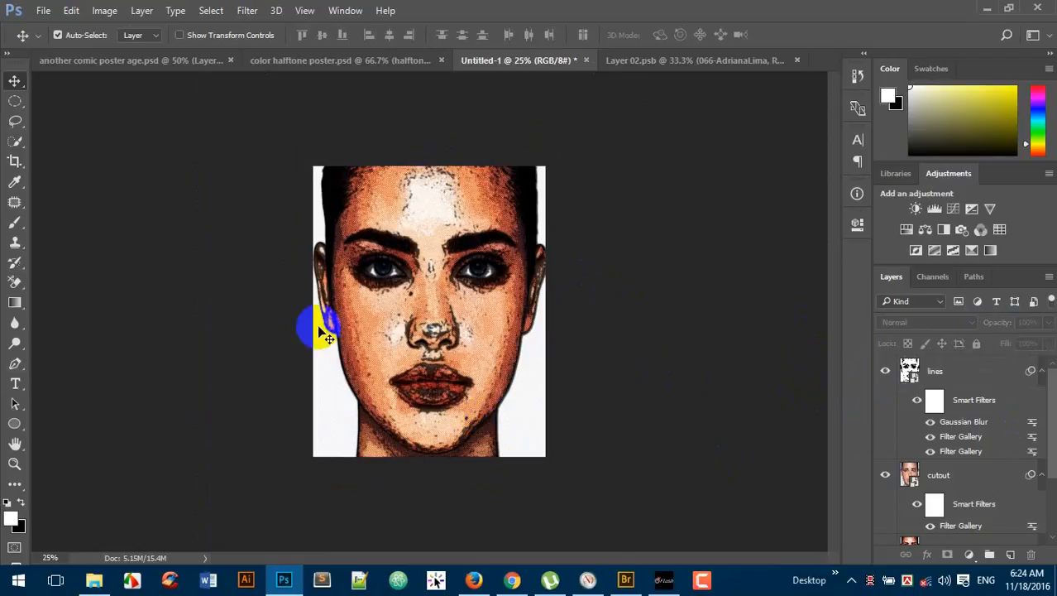
# Open the halftone layer's smart object and place the 414173-A-handsome-distinguished-senior-man photo in it as an embedded image
pyautogui.scroll(-3, 1007, 439)
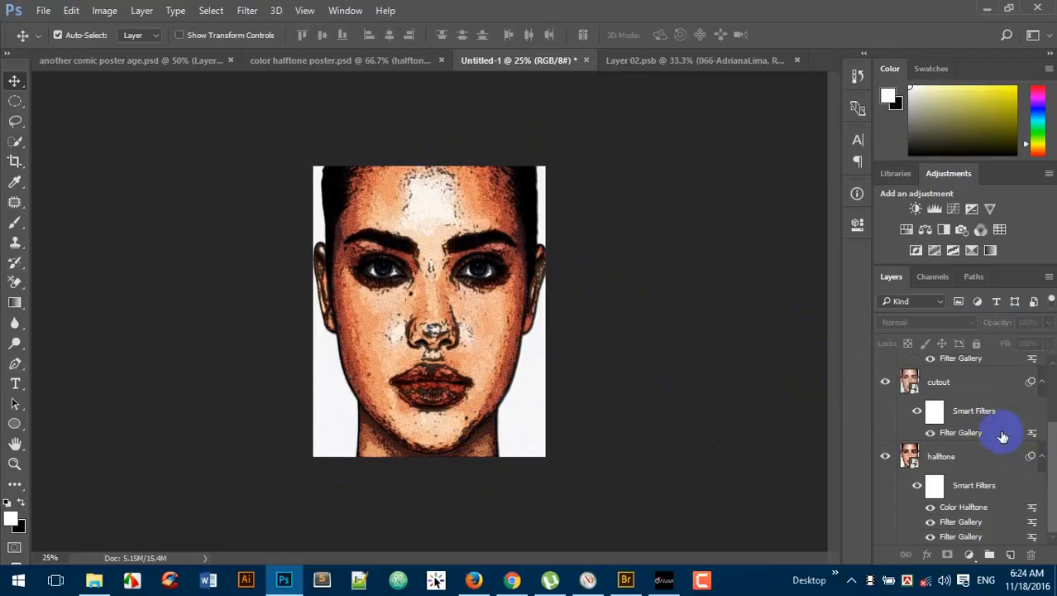
pyautogui.doubleClick(912, 464)
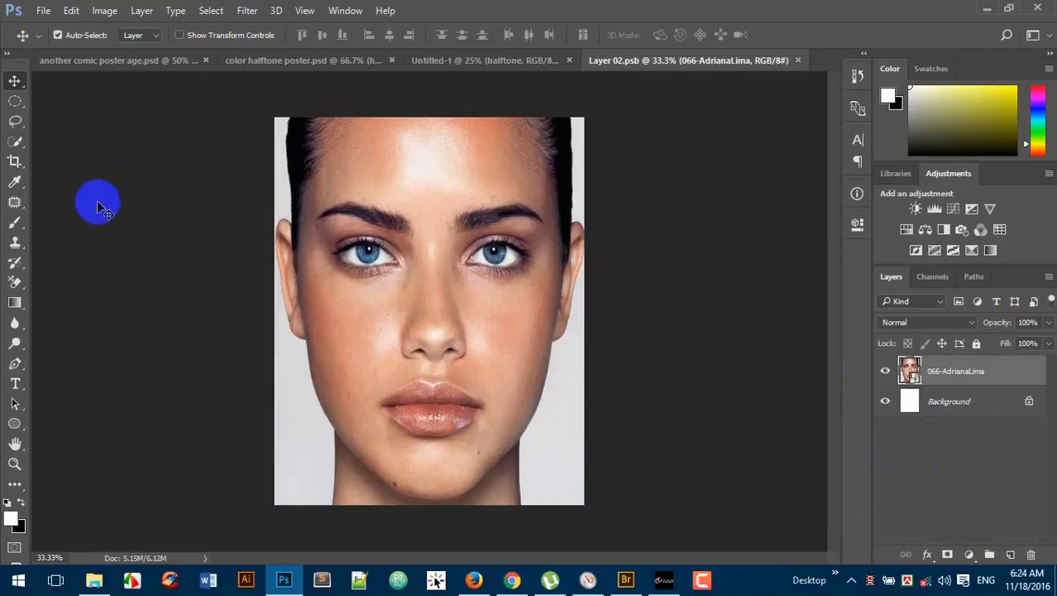
pyautogui.click(41, 12)
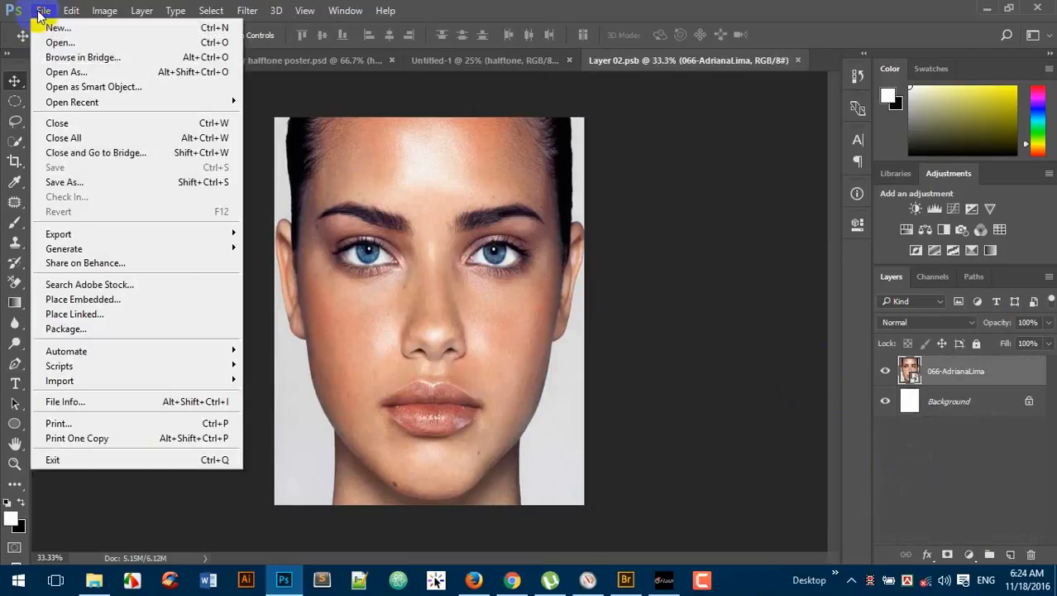
pyautogui.click(102, 301)
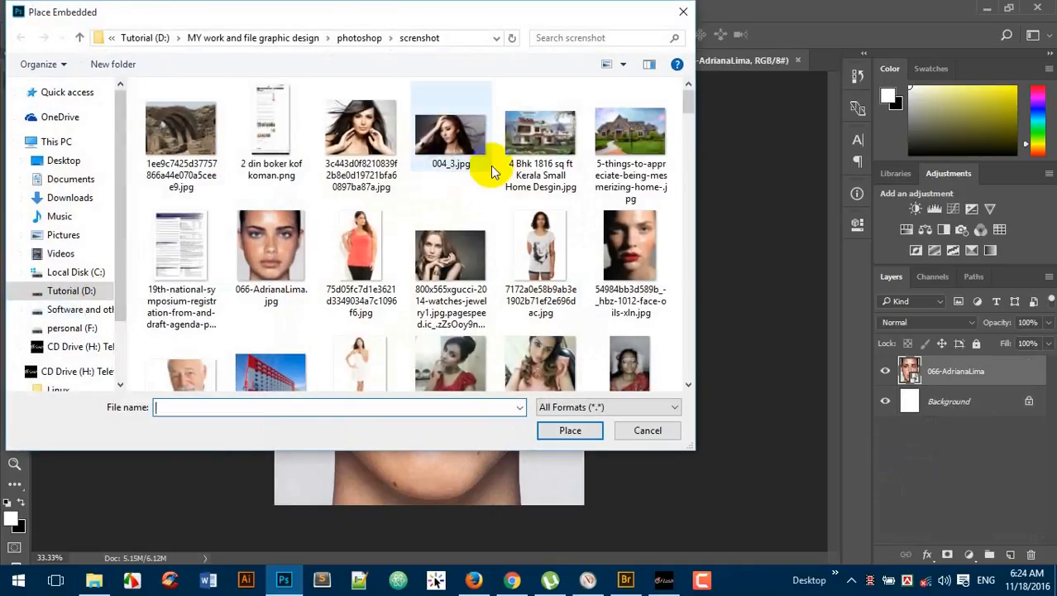
pyautogui.scroll(-1, 491, 166)
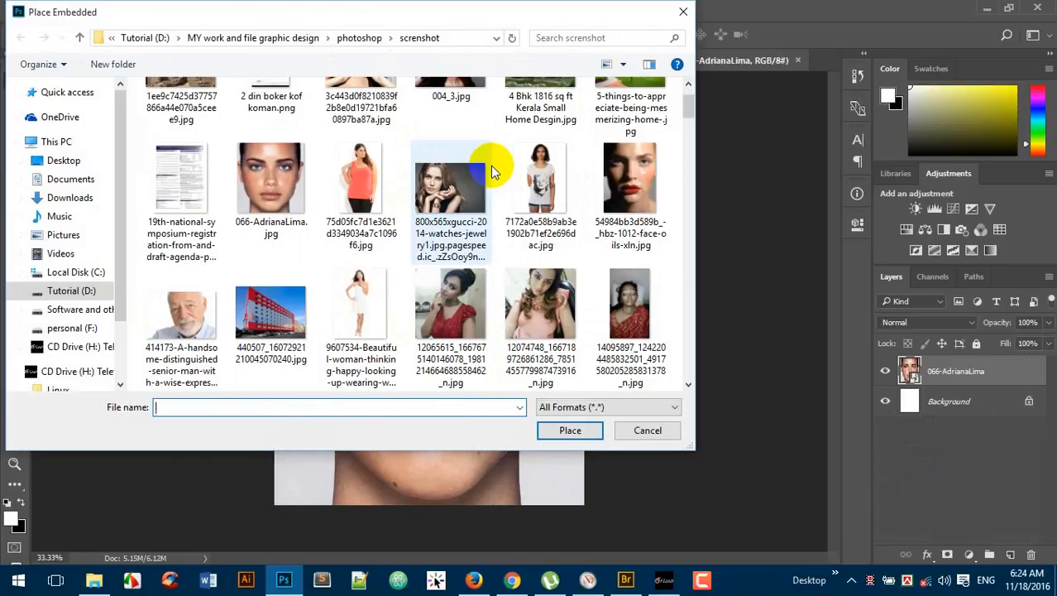
pyautogui.doubleClick(187, 319)
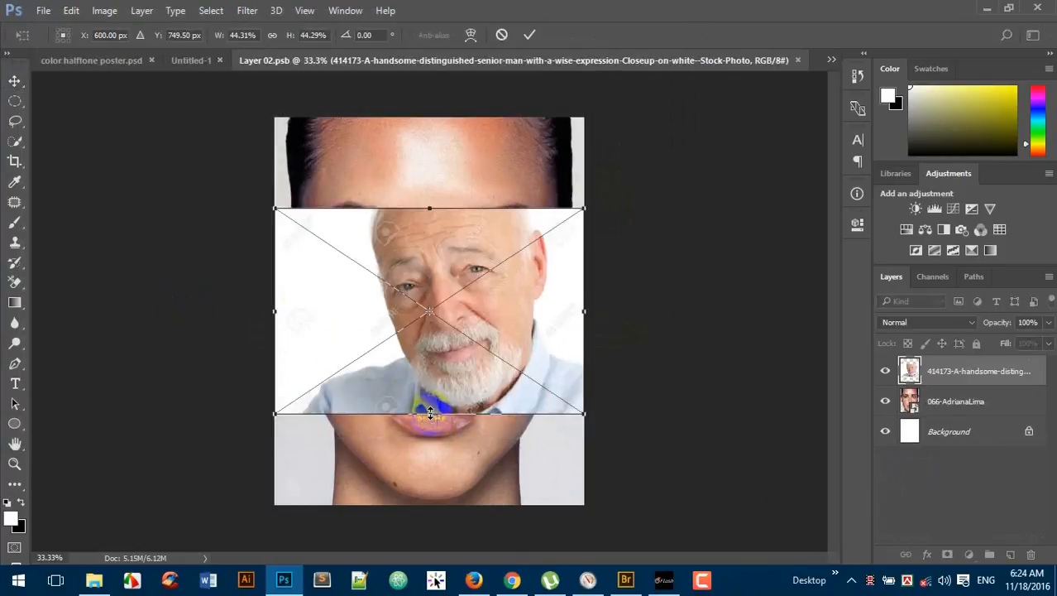
# Stretch the placed photo to 83.20% height so it fills the canvas, commit the transform, and save the smart object
pyautogui.moveTo(428, 409); pyautogui.dragTo(431, 503)
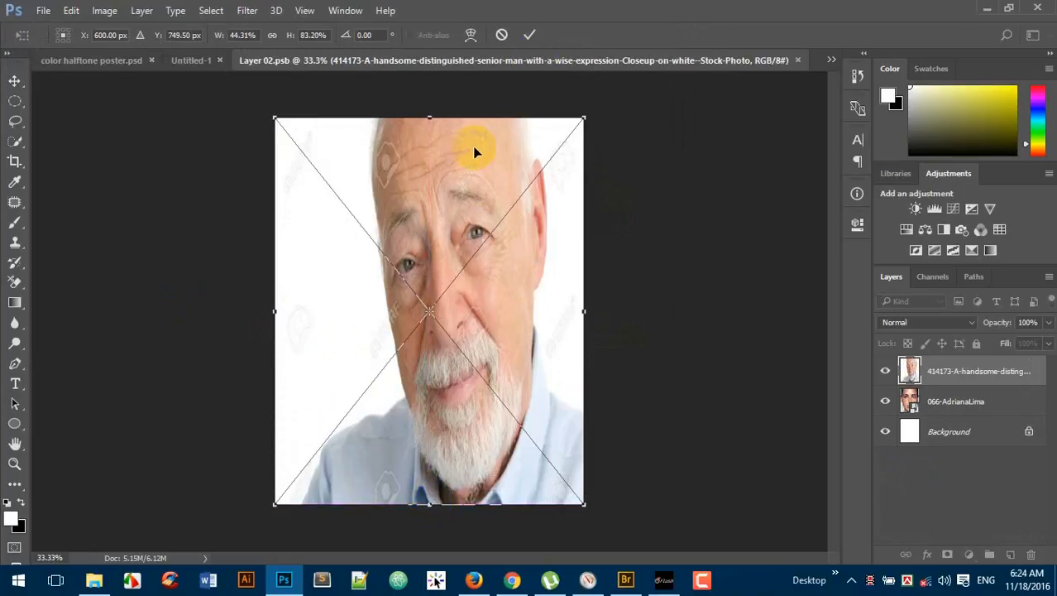
pyautogui.click(529, 34)
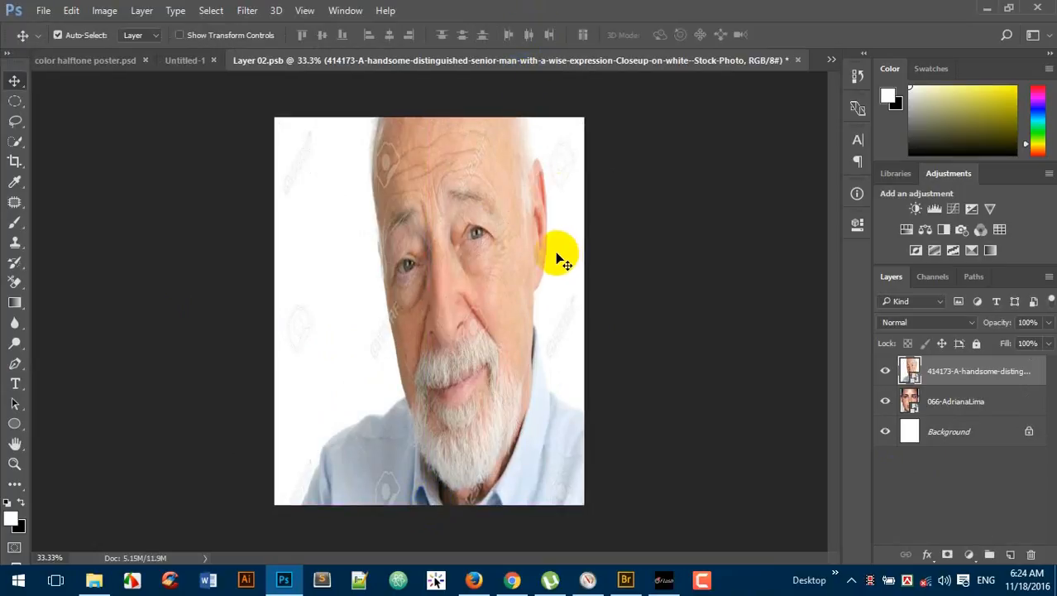
pyautogui.hotkey('ctrl', 's')
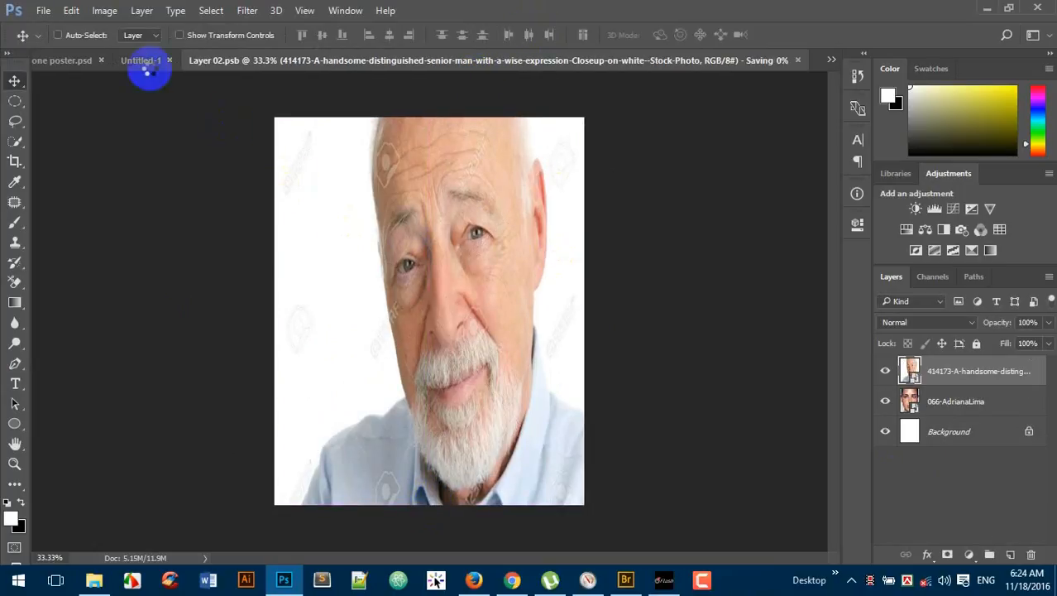
# Return to the Untitled-1 poster and examine the effect on the new photo up close and the smart filters on its layers
pyautogui.click(192, 64)
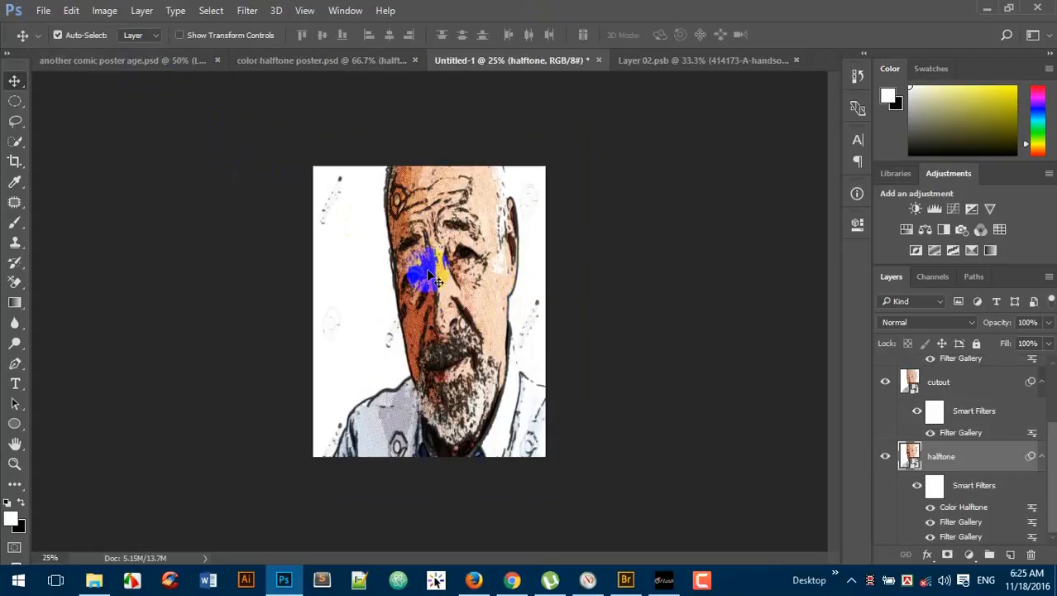
pyautogui.keyDown('ctrl'); pyautogui.click(490, 221); pyautogui.keyUp('ctrl')
pyautogui.keyDown('ctrl'); pyautogui.click(488, 225); pyautogui.keyUp('ctrl')
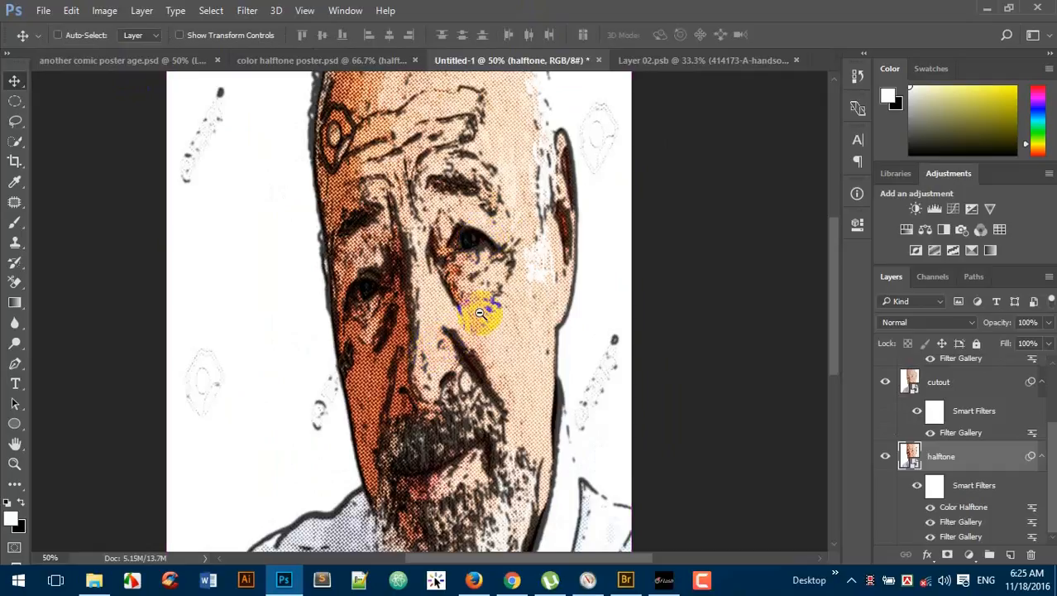
pyautogui.keyDown('ctrl'); pyautogui.keyDown('alt'); pyautogui.click(472, 330); pyautogui.keyUp('alt'); pyautogui.keyUp('ctrl')
pyautogui.scroll(3, 964, 424)
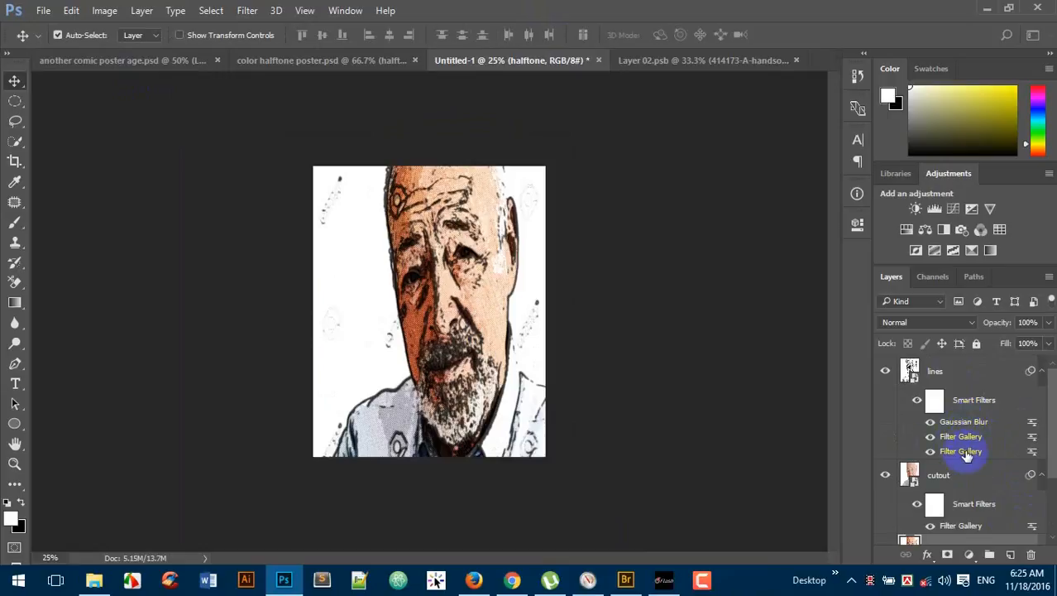
pyautogui.scroll(-3, 972, 447)
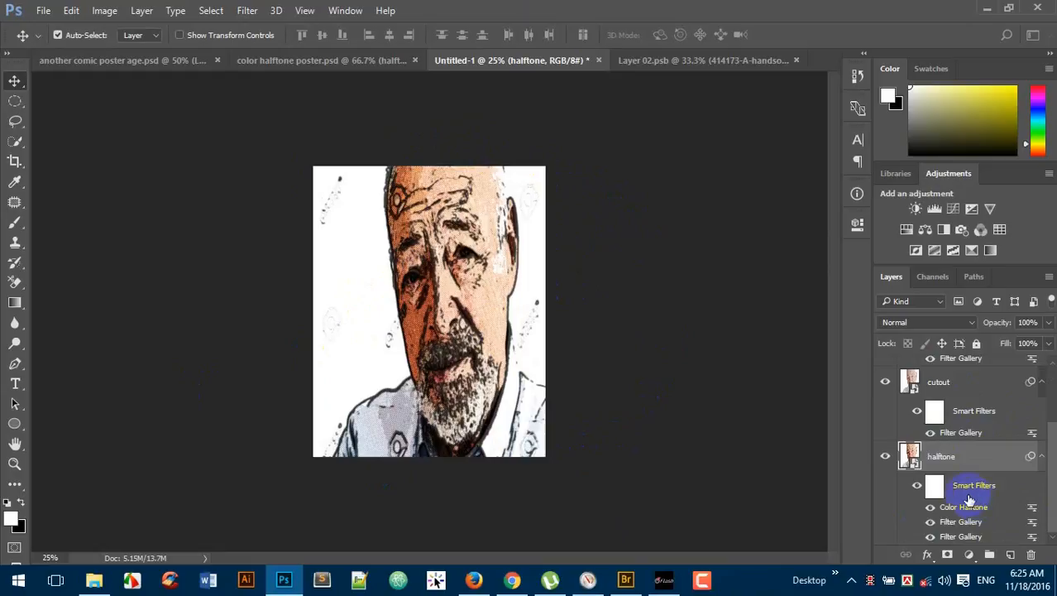
pyautogui.scroll(3, 963, 500)
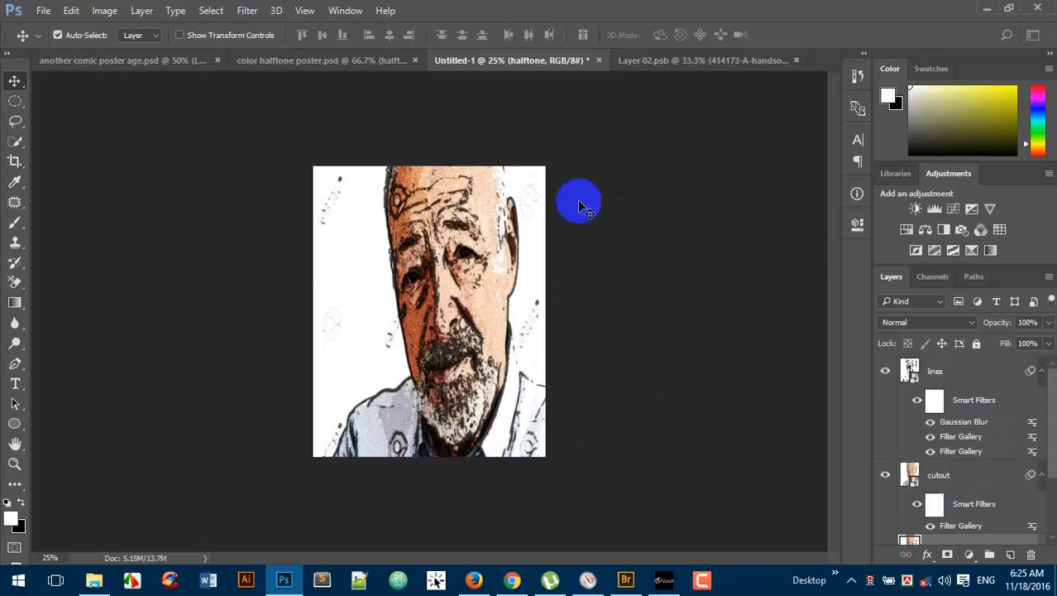
# Close the Layer 02.psb smart object document
pyautogui.click(654, 65)
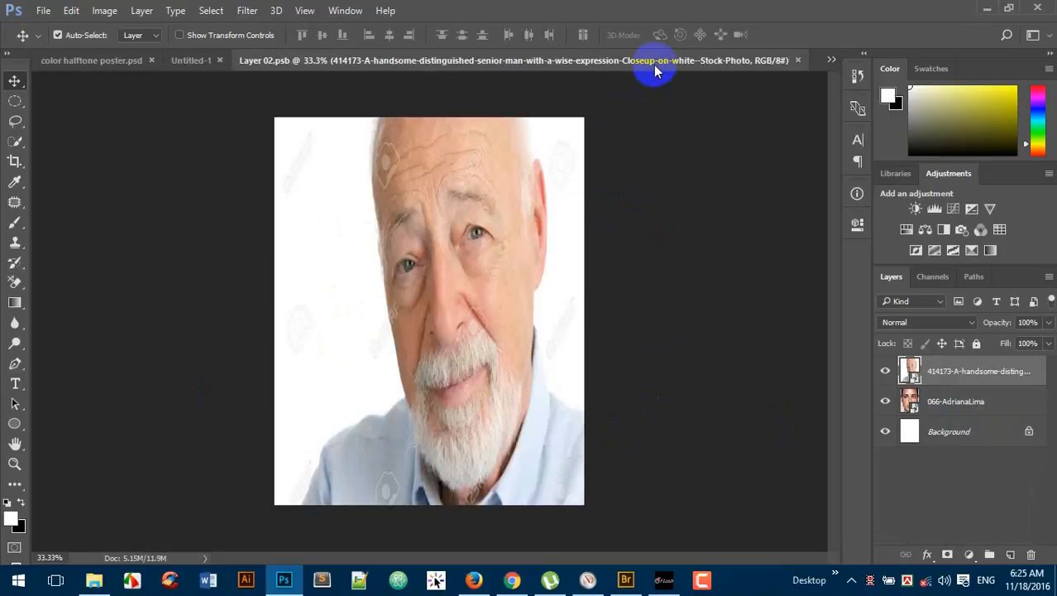
pyautogui.click(798, 59)
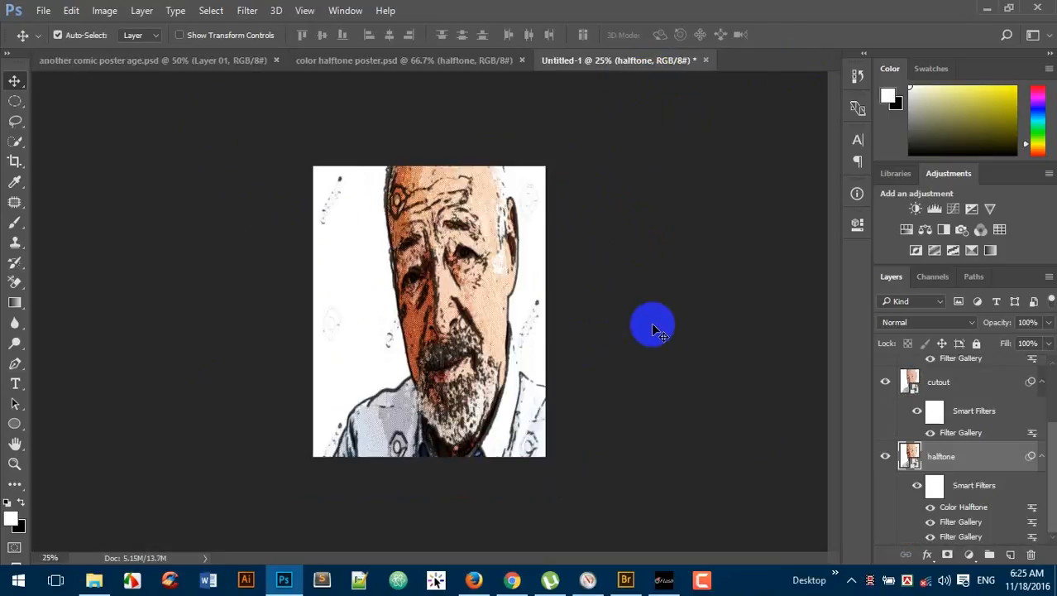